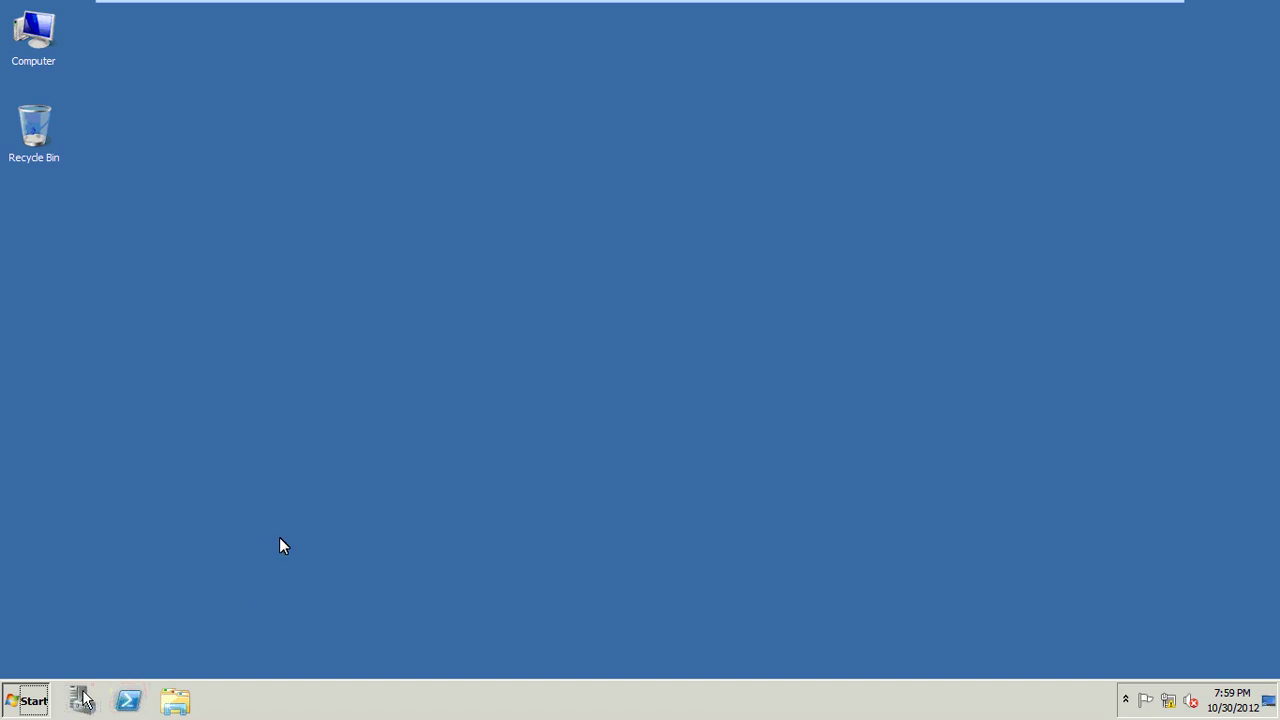
Step: Open the Start menu and expand Administrative Tools, then collapse that list again
{"action": "key", "text": "super"}
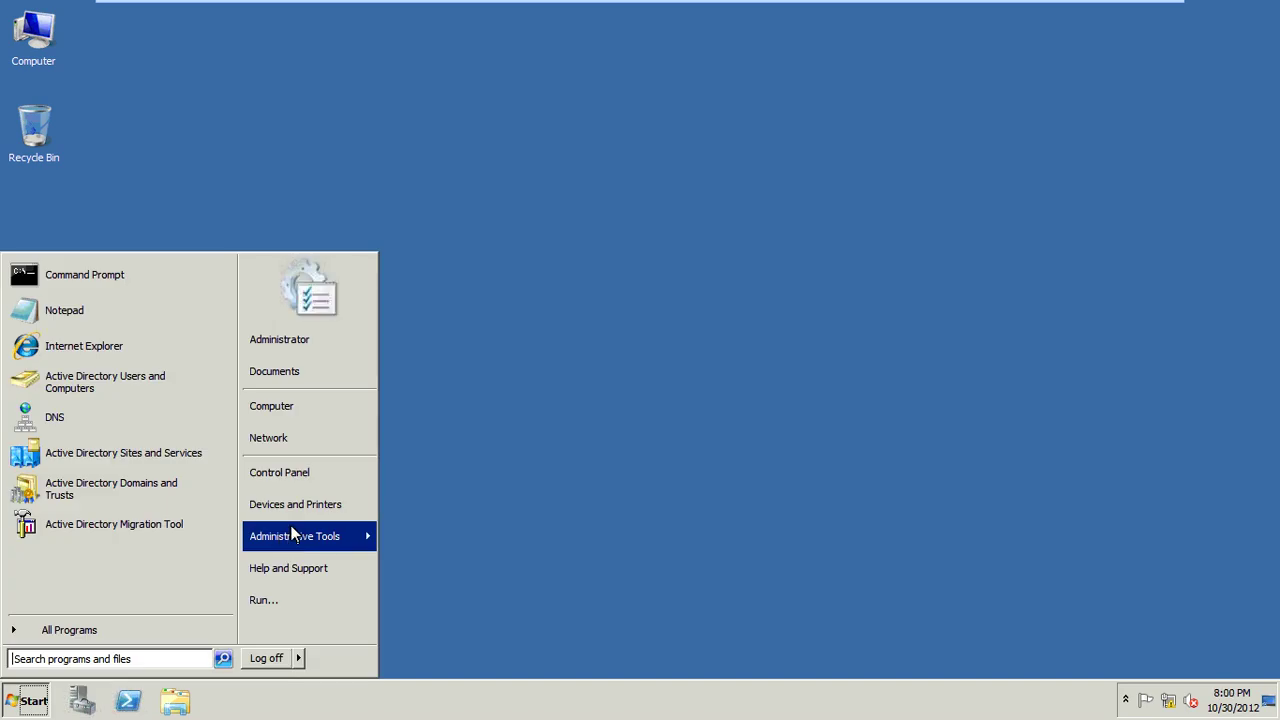
{"action": "left_click", "coordinate": [300, 537]}
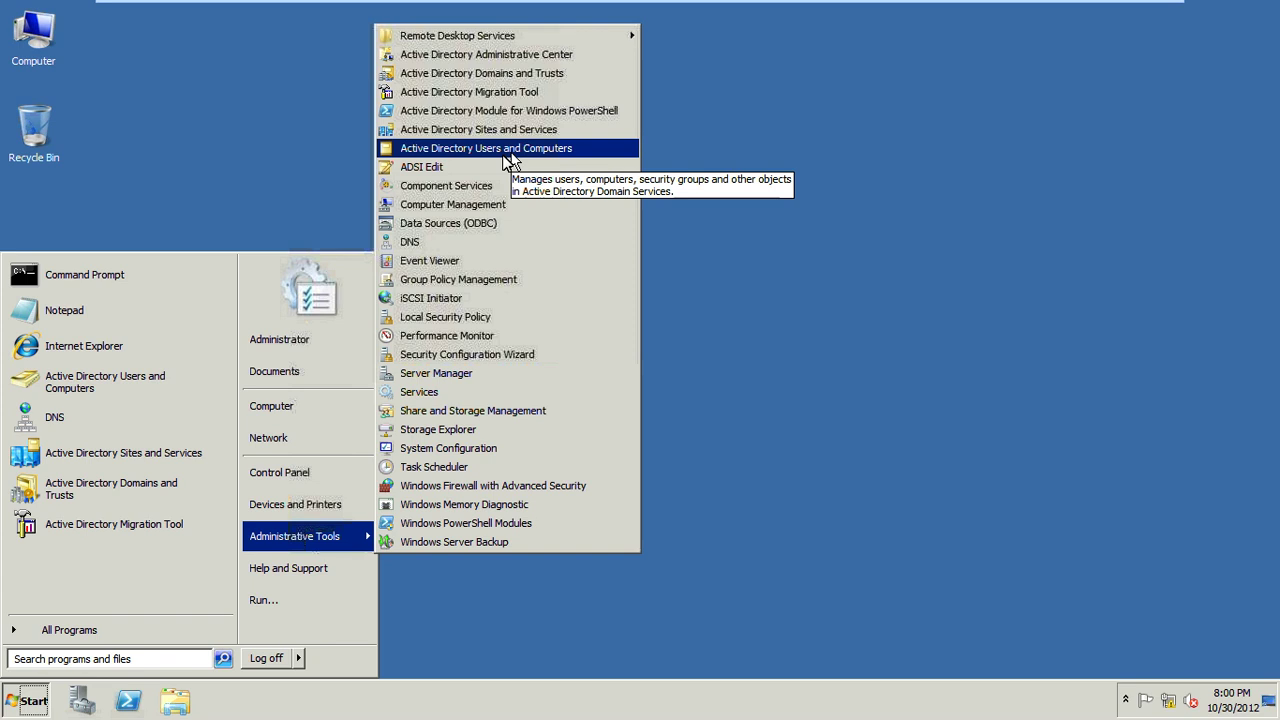
{"action": "left_click", "coordinate": [508, 152]}
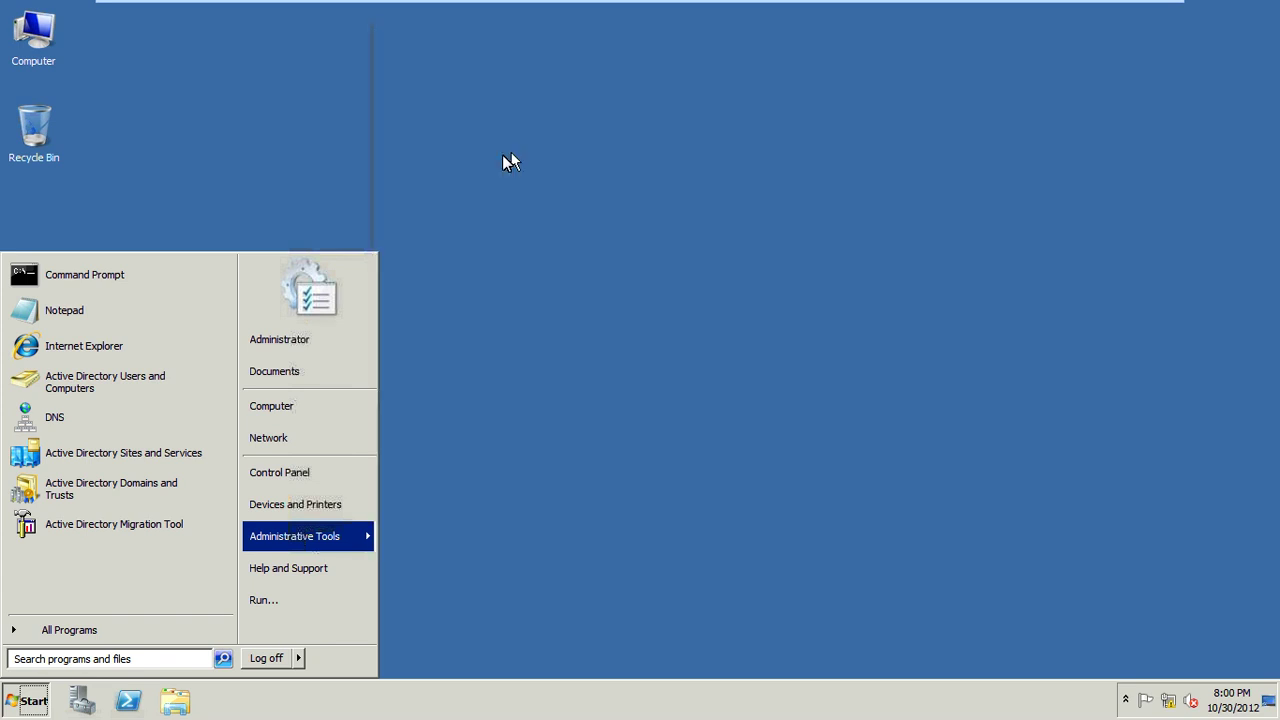
Step: Dismiss the Start menu, reopen and close it, and return to Active Directory Users and Computers
{"action": "key", "text": "Escape"}
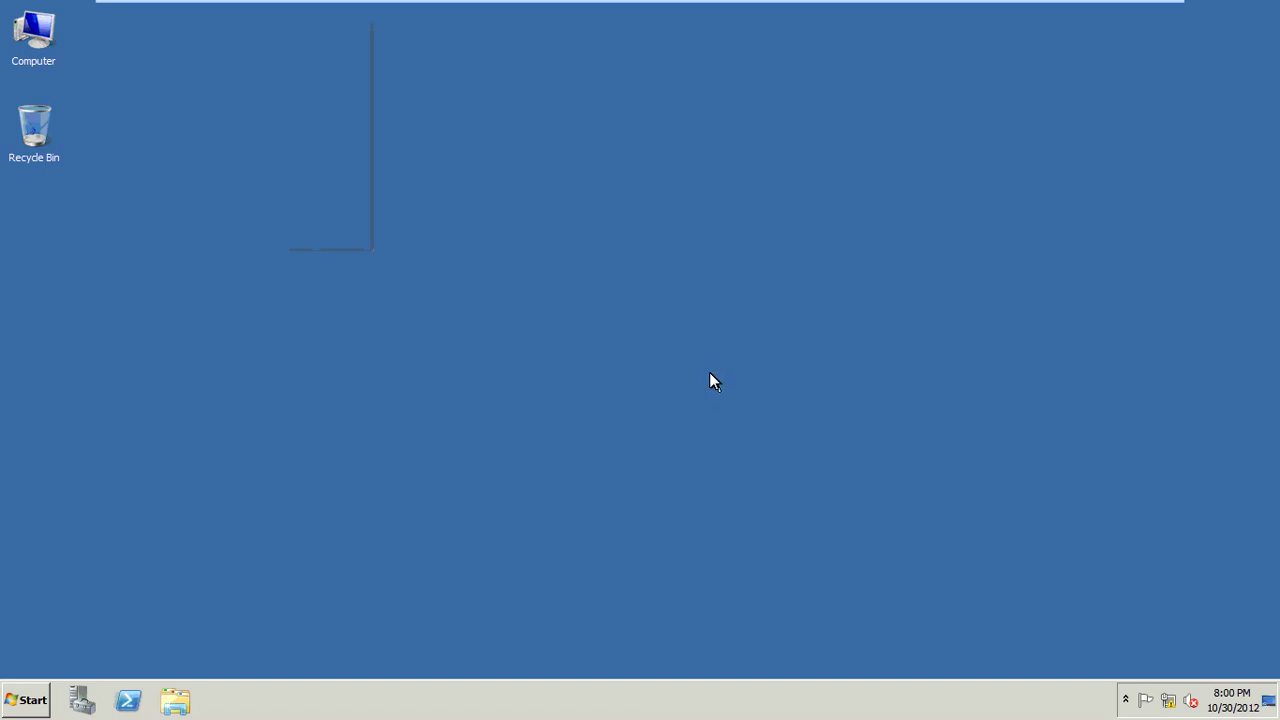
{"action": "left_click_drag", "start_coordinate": [708, 373], "coordinate": [303, 127]}
{"action": "left_click", "coordinate": [80, 698]}
{"action": "left_click", "coordinate": [28, 700]}
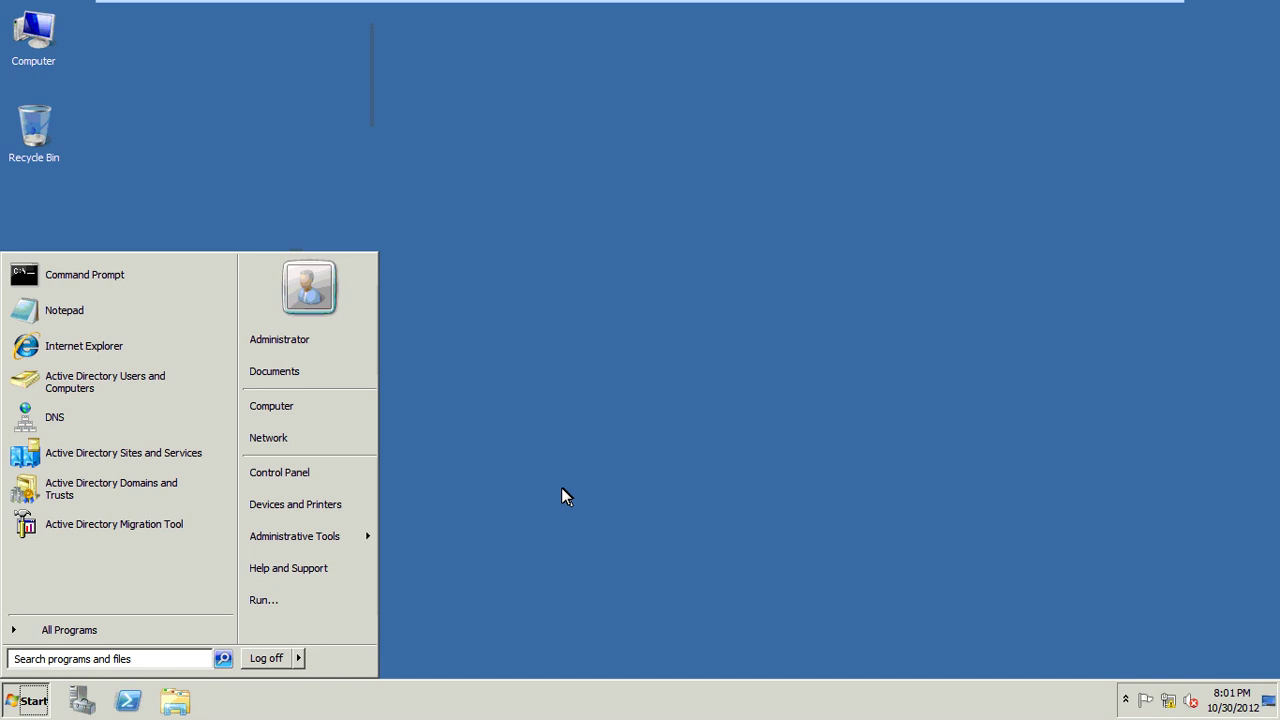
{"action": "left_click", "coordinate": [536, 513]}
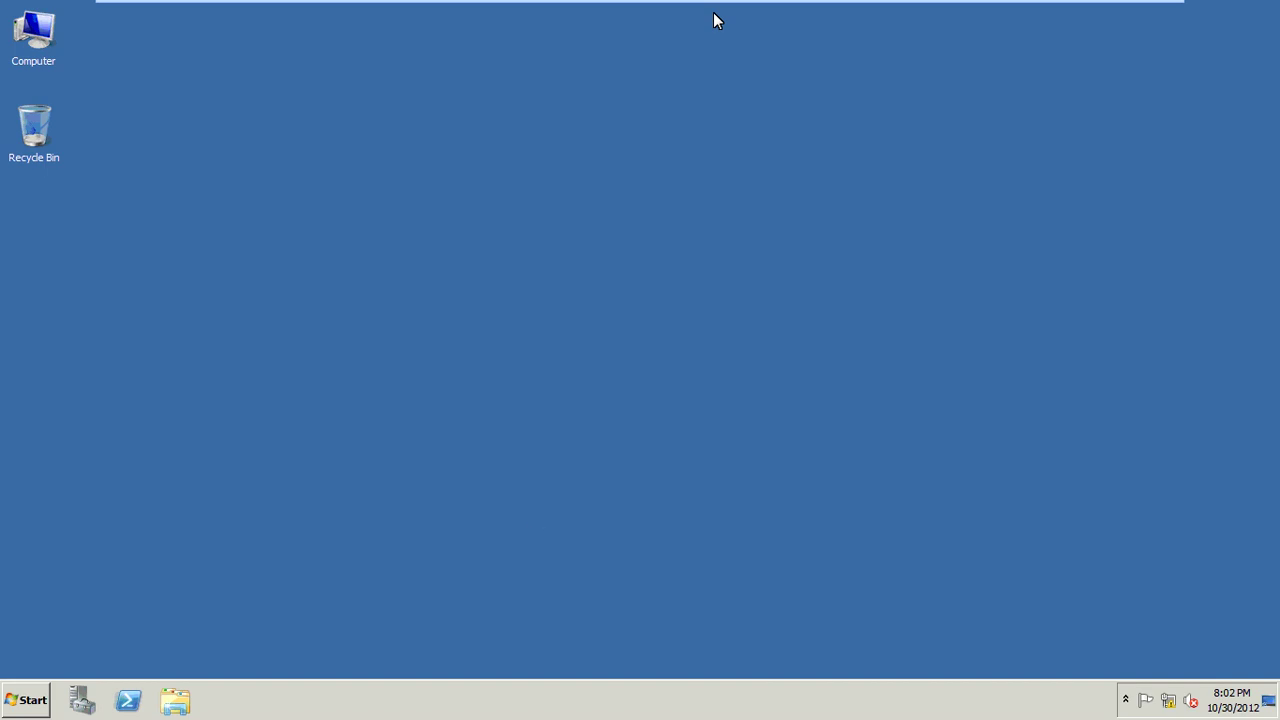
{"action": "mouse_move", "coordinate": [1134, 6]}
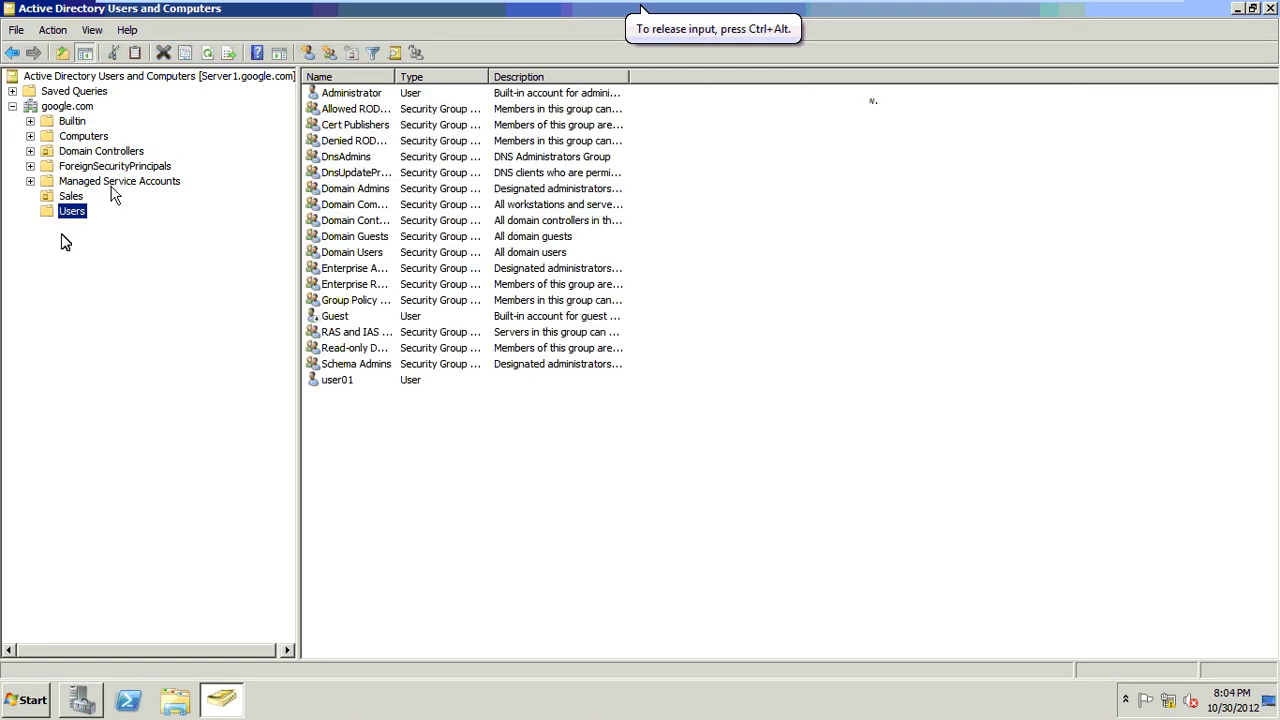
Step: Start a new user in google.com/Users with first name and logon name R1
{"action": "right_click", "coordinate": [72, 214]}
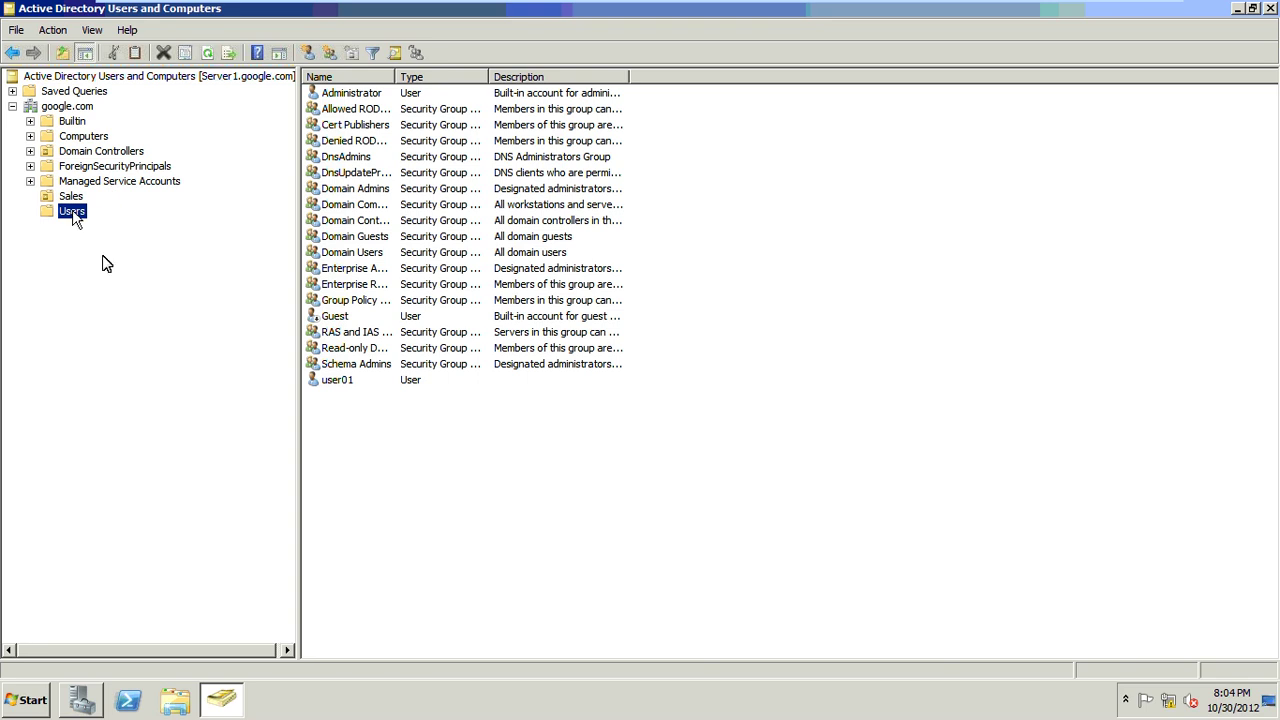
{"action": "mouse_move", "coordinate": [106, 262]}
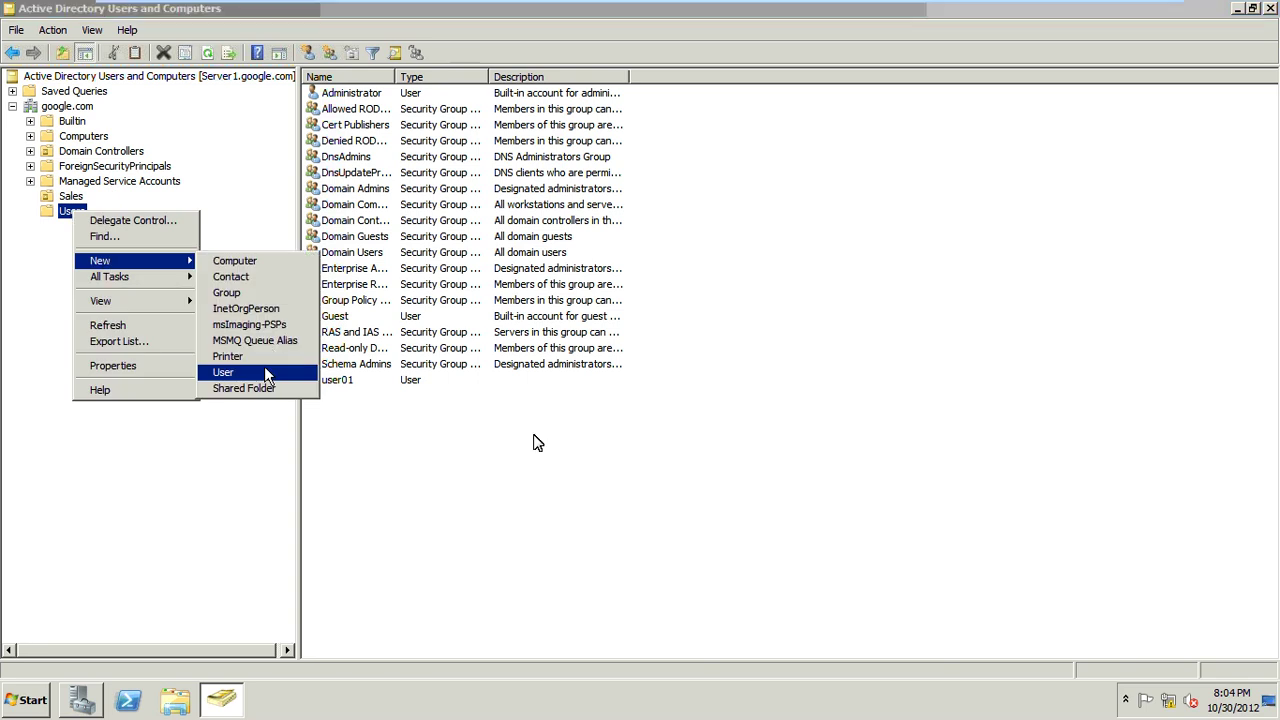
{"action": "left_click", "coordinate": [264, 368]}
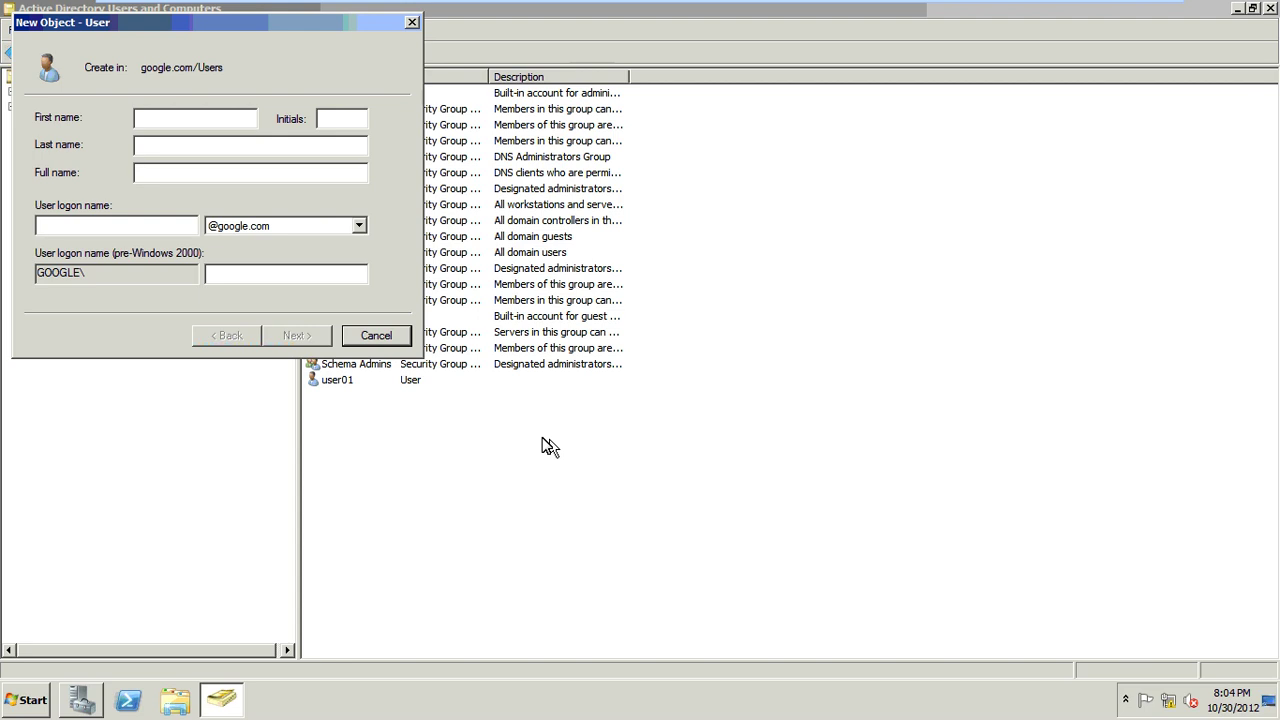
{"action": "type", "text": "R1"}
{"action": "key", "text": "Tab"}
{"action": "key", "text": "Tab"}
{"action": "key", "text": "Tab"}
{"action": "key", "text": "Tab"}
{"action": "type", "text": "R1"}
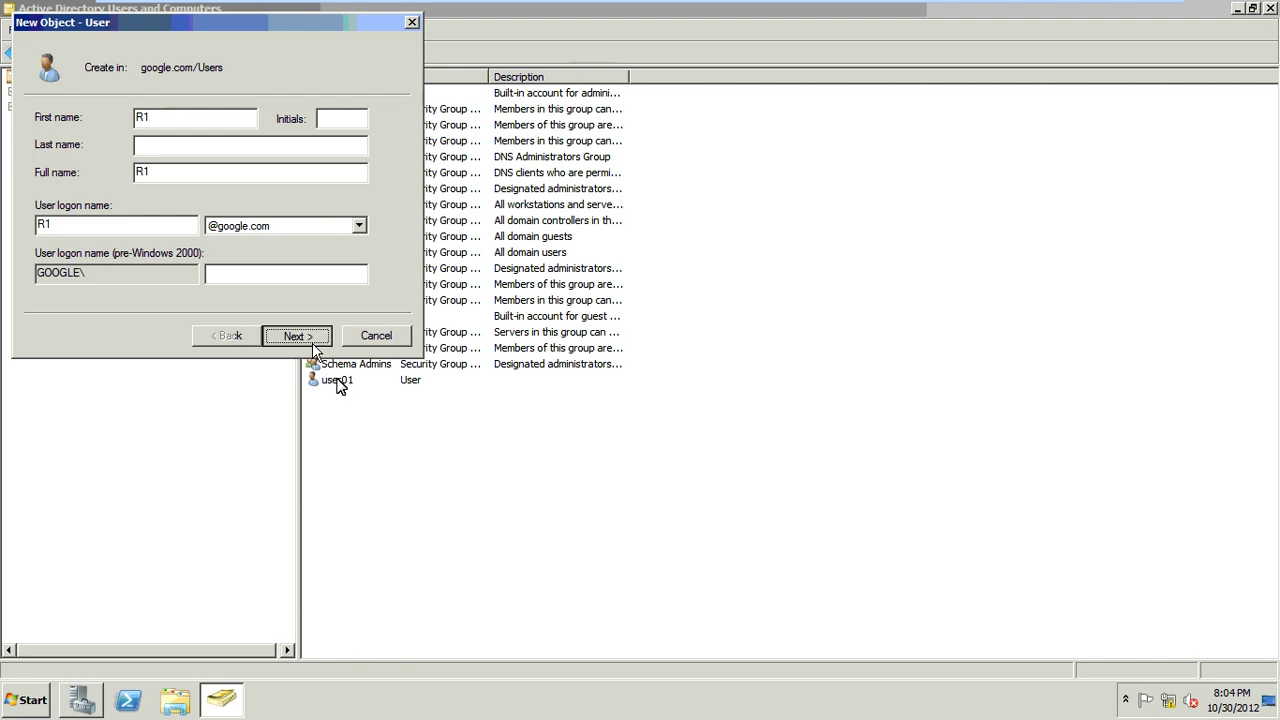
{"action": "left_click", "coordinate": [311, 342]}
Step: Give R1 a password that never expires and cannot be changed, without forced change at logon
{"action": "type", "text": "1234"}
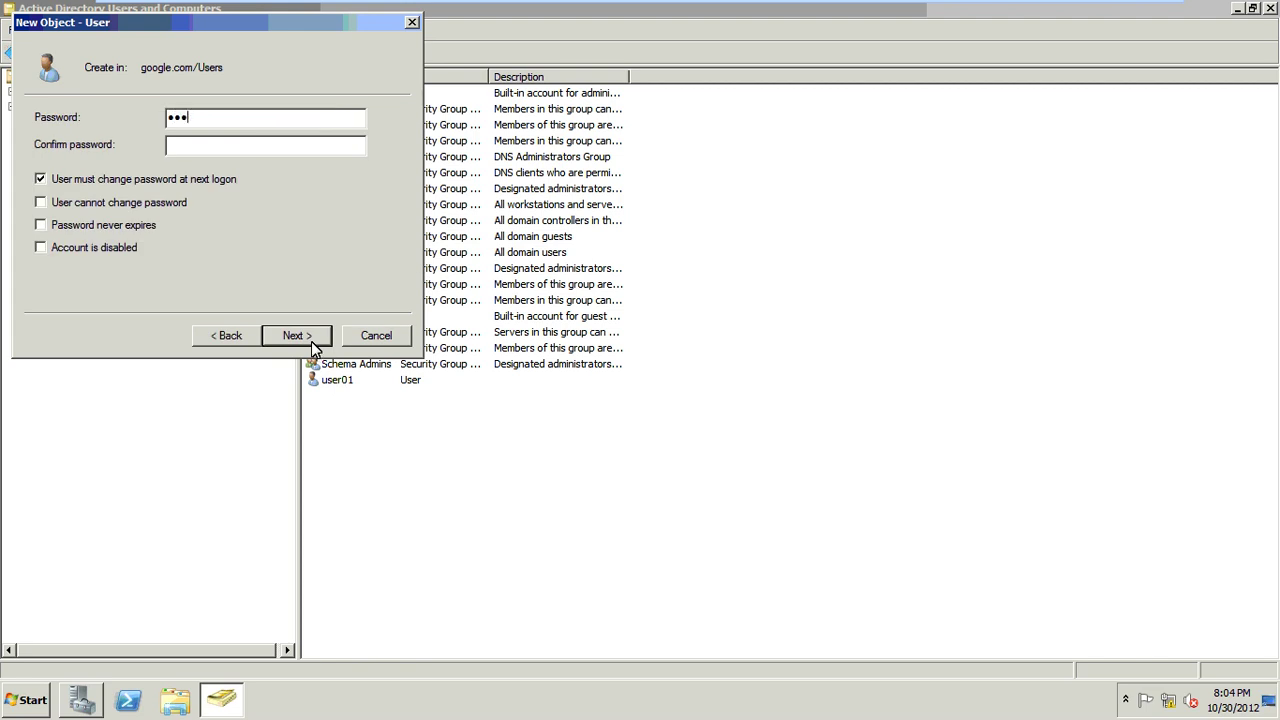
{"action": "type", "text": "567"}
{"action": "key", "text": "Tab"}
{"action": "type", "text": "1234567"}
{"action": "key", "text": "Tab"}
{"action": "key", "text": "space"}
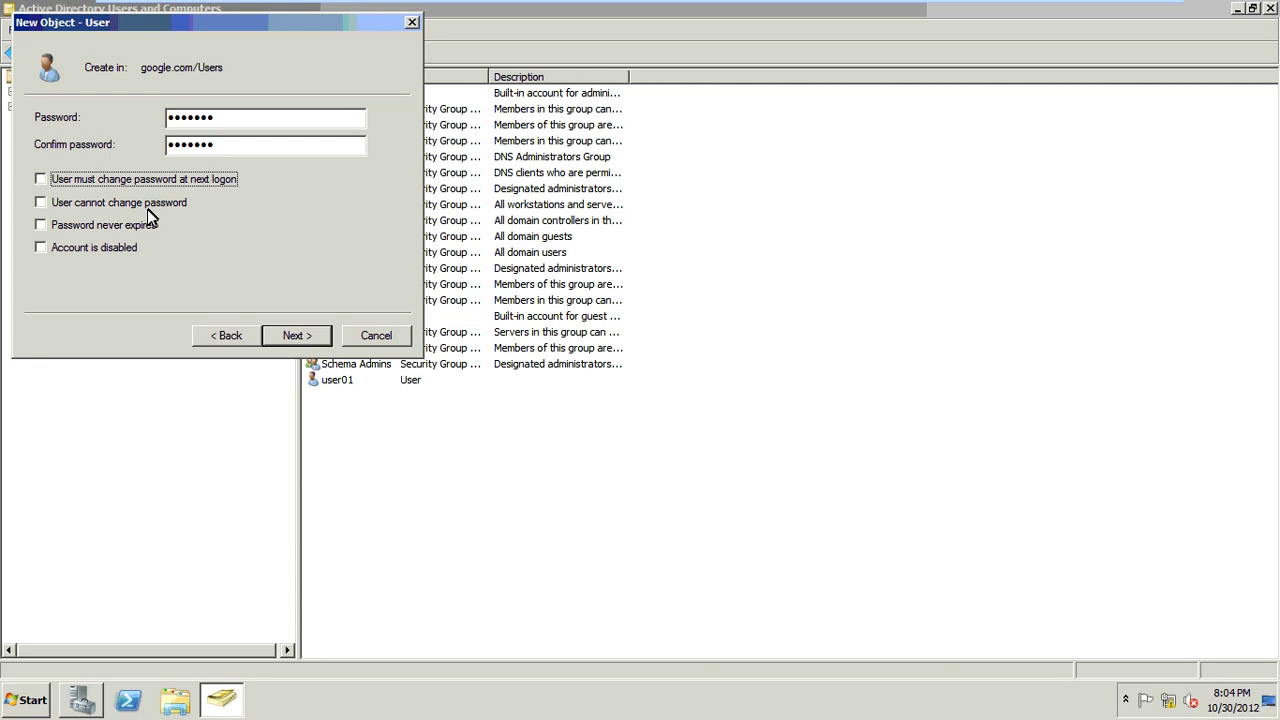
{"action": "left_click", "coordinate": [148, 222]}
{"action": "key", "text": "shift+Tab"}
{"action": "key", "text": "space"}
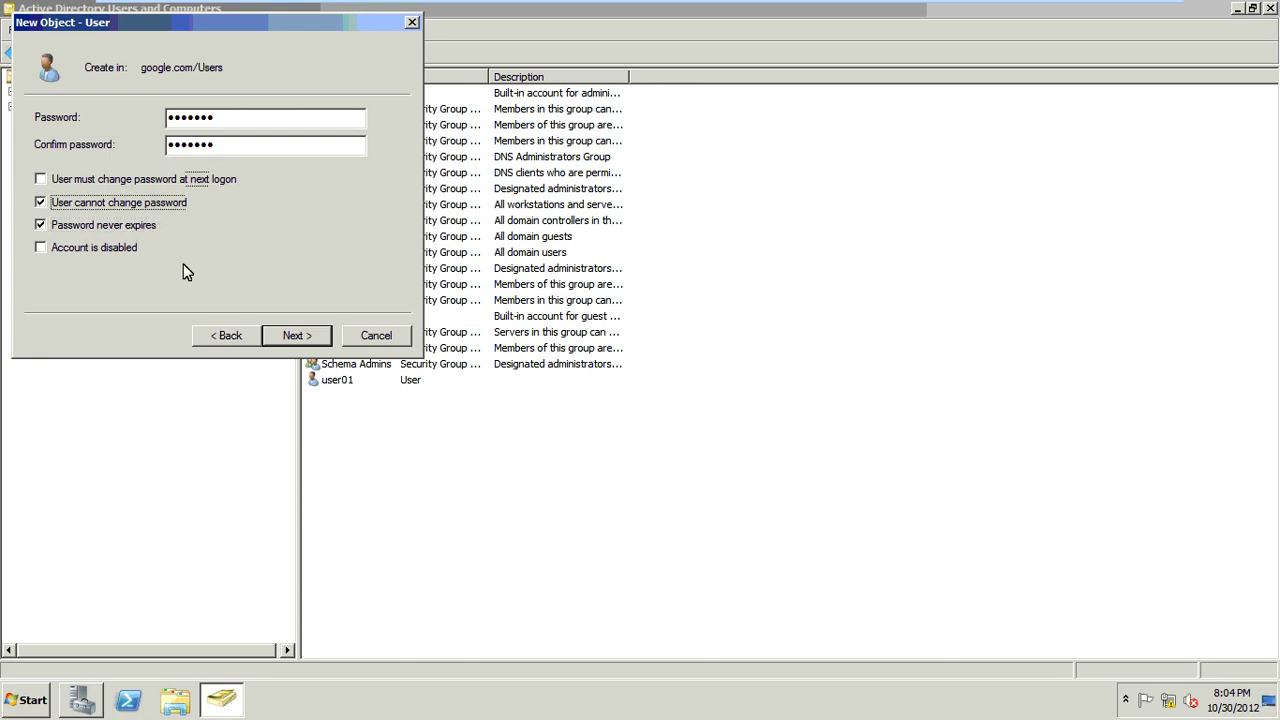
{"action": "left_click", "coordinate": [328, 341]}
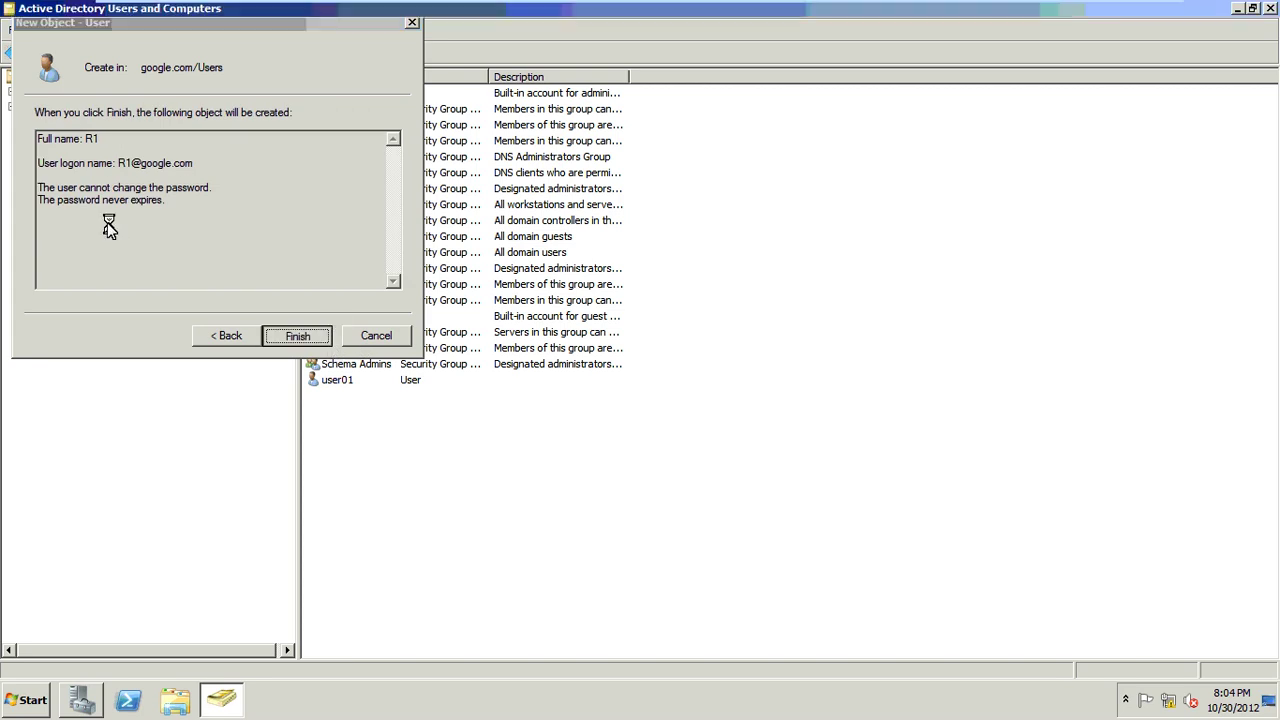
Step: Start another new user in Users with first name and logon name R2
{"action": "right_click", "coordinate": [70, 212]}
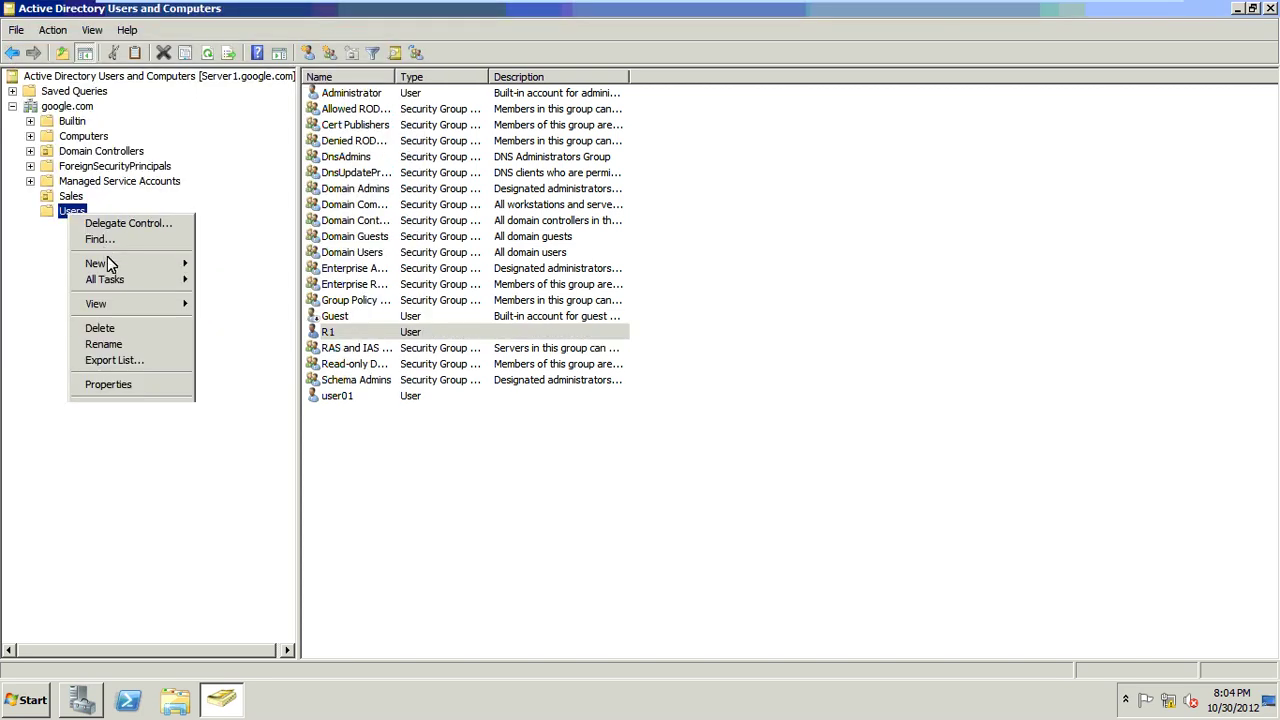
{"action": "mouse_move", "coordinate": [150, 263]}
{"action": "left_click", "coordinate": [238, 368]}
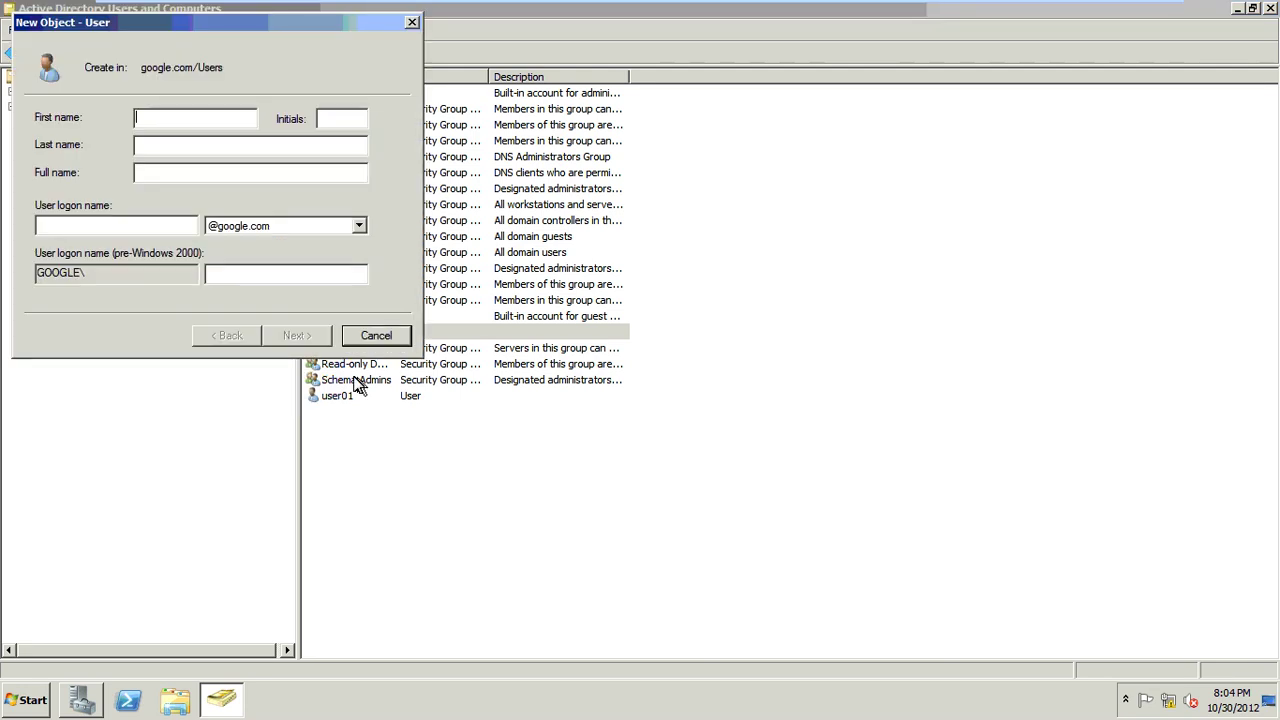
{"action": "type", "text": "R2"}
{"action": "key", "text": "Tab"}
{"action": "key", "text": "Tab"}
{"action": "key", "text": "Tab"}
{"action": "key", "text": "Tab"}
{"action": "type", "text": "R2"}
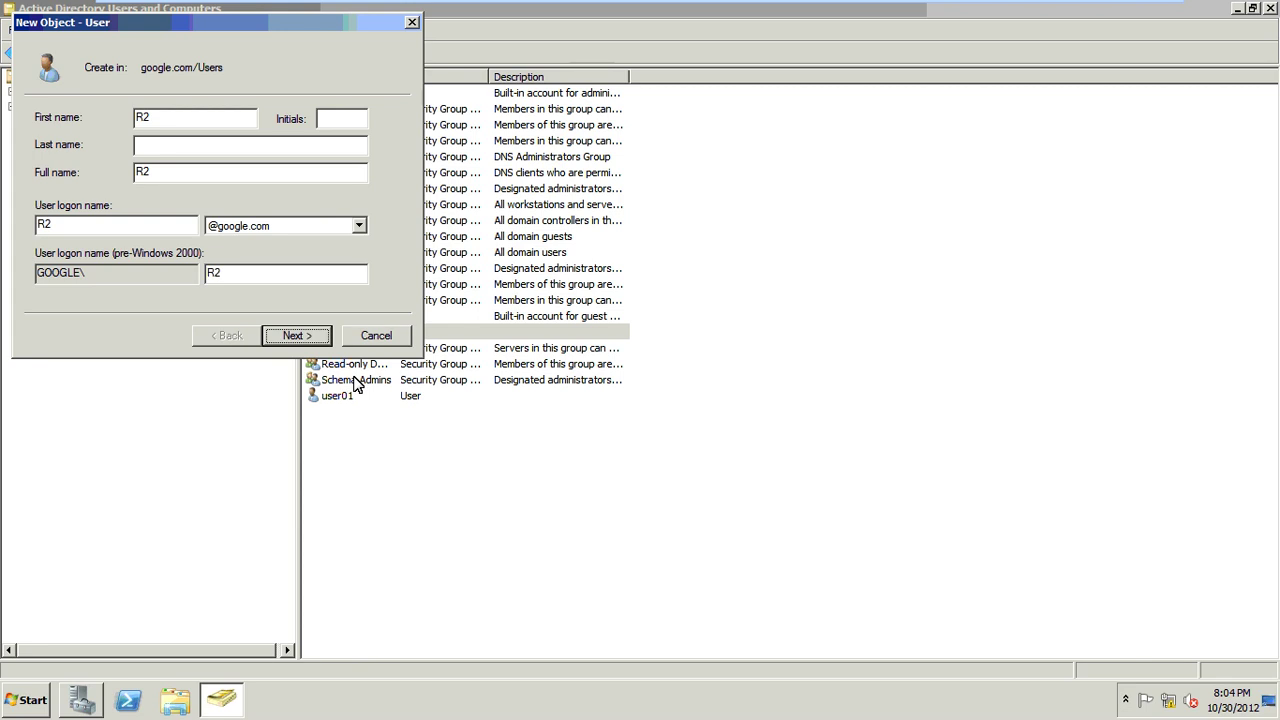
Step: Give R2 a password the user cannot change and that never expires, then create it
{"action": "key", "text": "Return"}
{"action": "type", "text": "*******"}
{"action": "key", "text": "Tab"}
{"action": "type", "text": "****"}
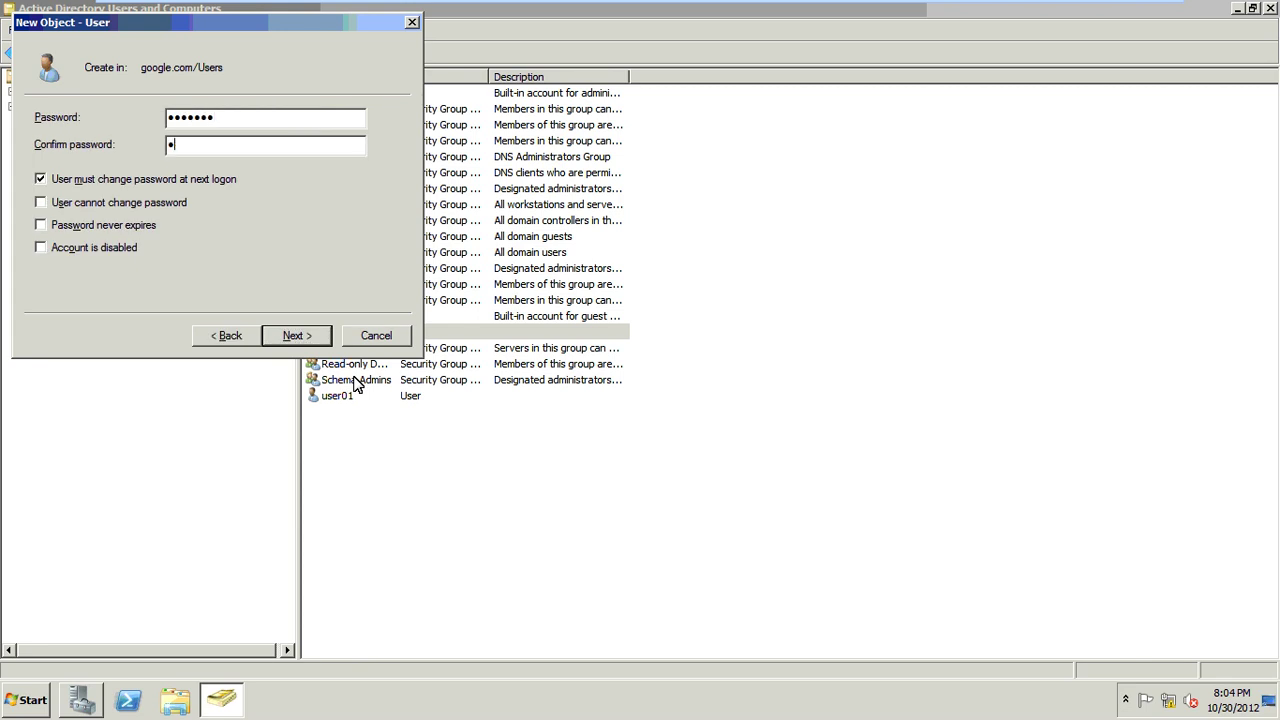
{"action": "type", "text": "***"}
{"action": "left_click", "coordinate": [175, 204]}
{"action": "left_click", "coordinate": [148, 230]}
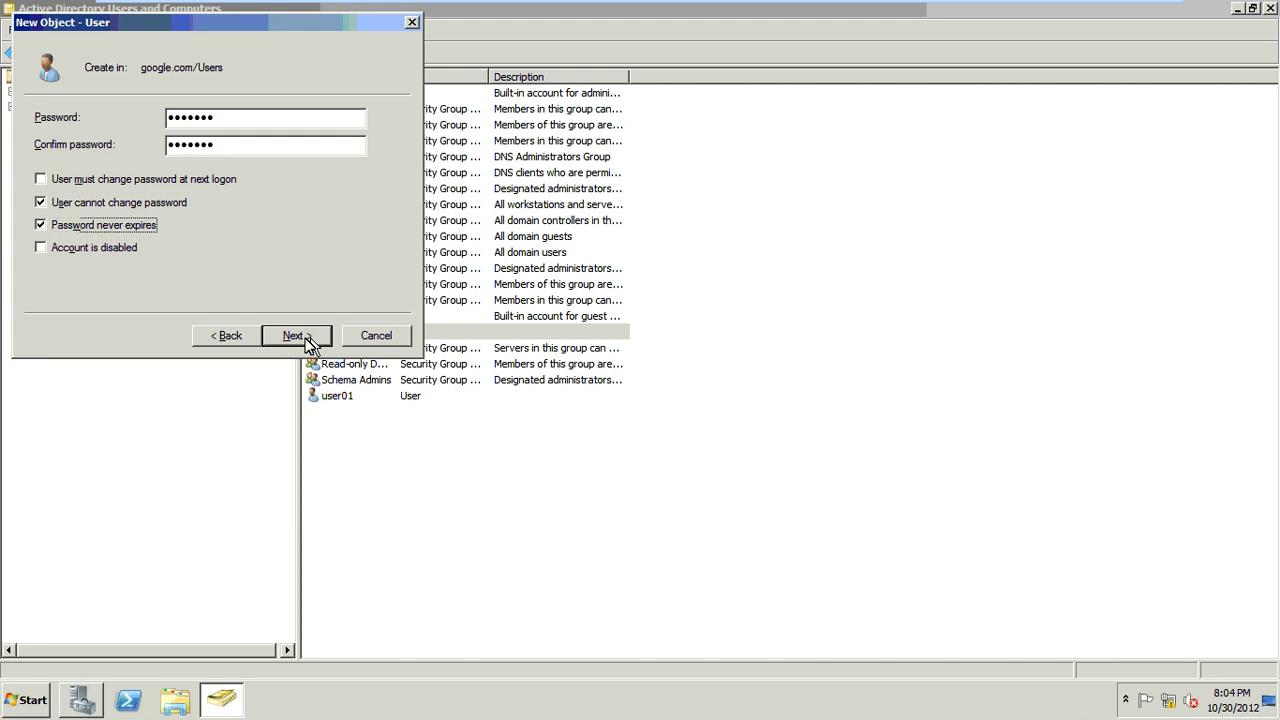
{"action": "left_click", "coordinate": [300, 336]}
{"action": "key", "text": "Return"}
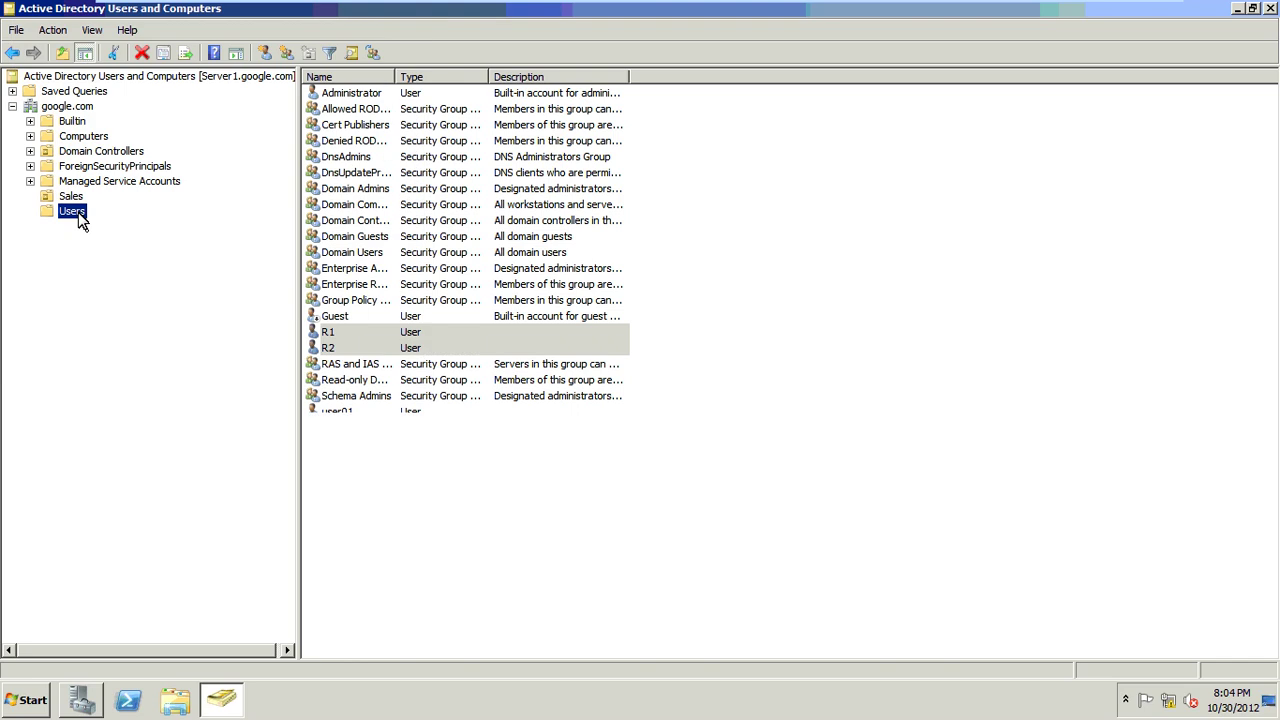
Step: Start a new user with first name admin and logon name admin, clearing the mistaken initials
{"action": "right_click", "coordinate": [79, 213]}
{"action": "mouse_move", "coordinate": [107, 263]}
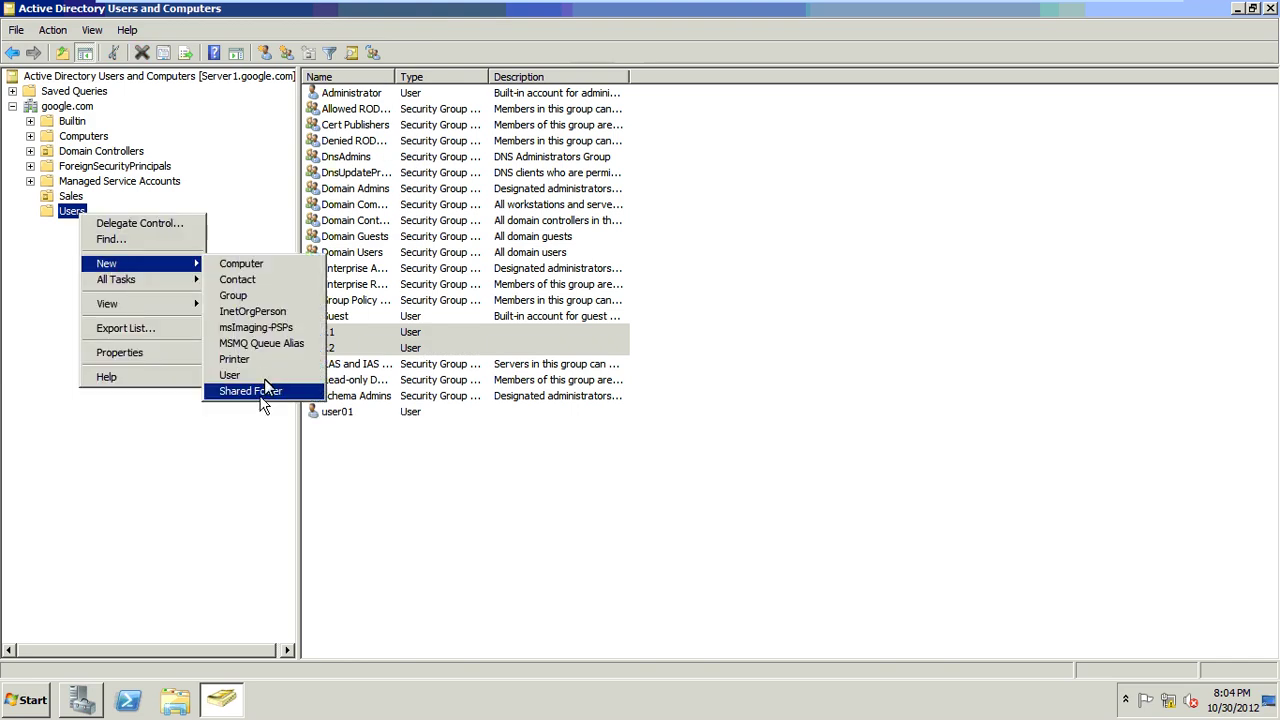
{"action": "key", "text": "Up"}
{"action": "key", "text": "Return"}
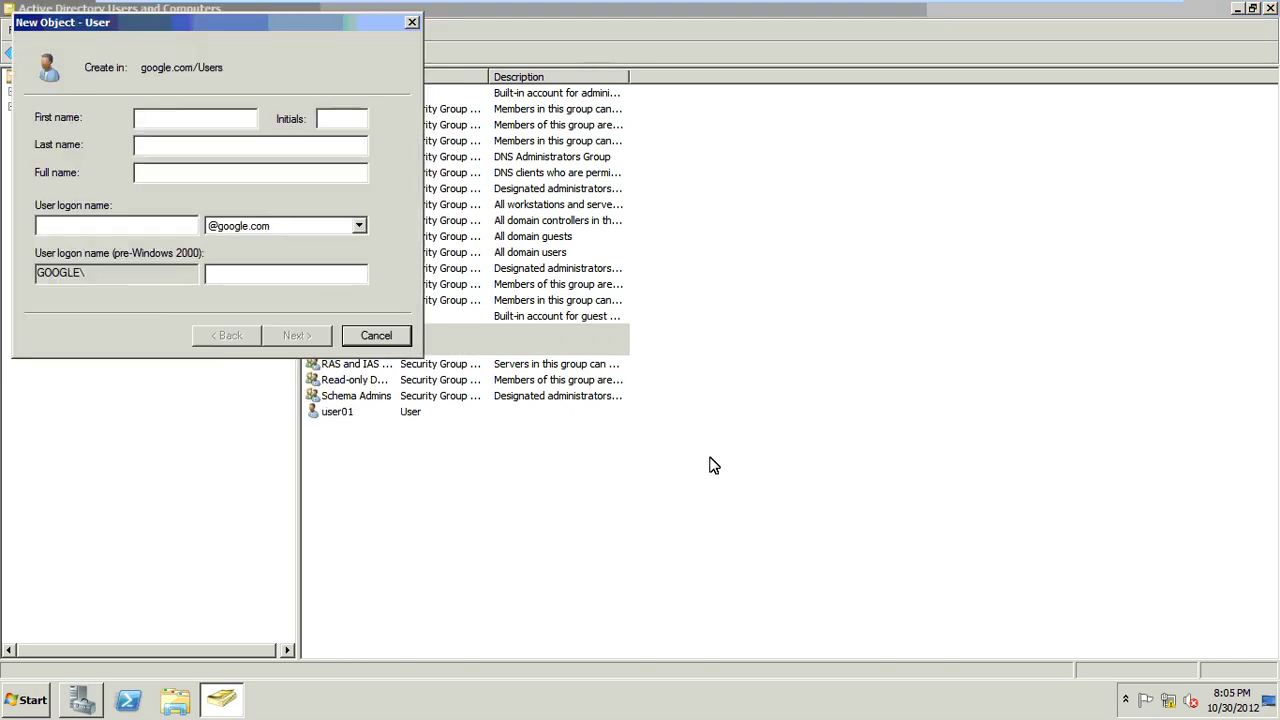
{"action": "type", "text": "admin"}
{"action": "key", "text": "Tab"}
{"action": "type", "text": "admin"}
{"action": "key", "text": "BackSpace"}
{"action": "key", "text": "BackSpace"}
{"action": "key", "text": "BackSpace"}
{"action": "key", "text": "BackSpace"}
{"action": "key", "text": "BackSpace"}
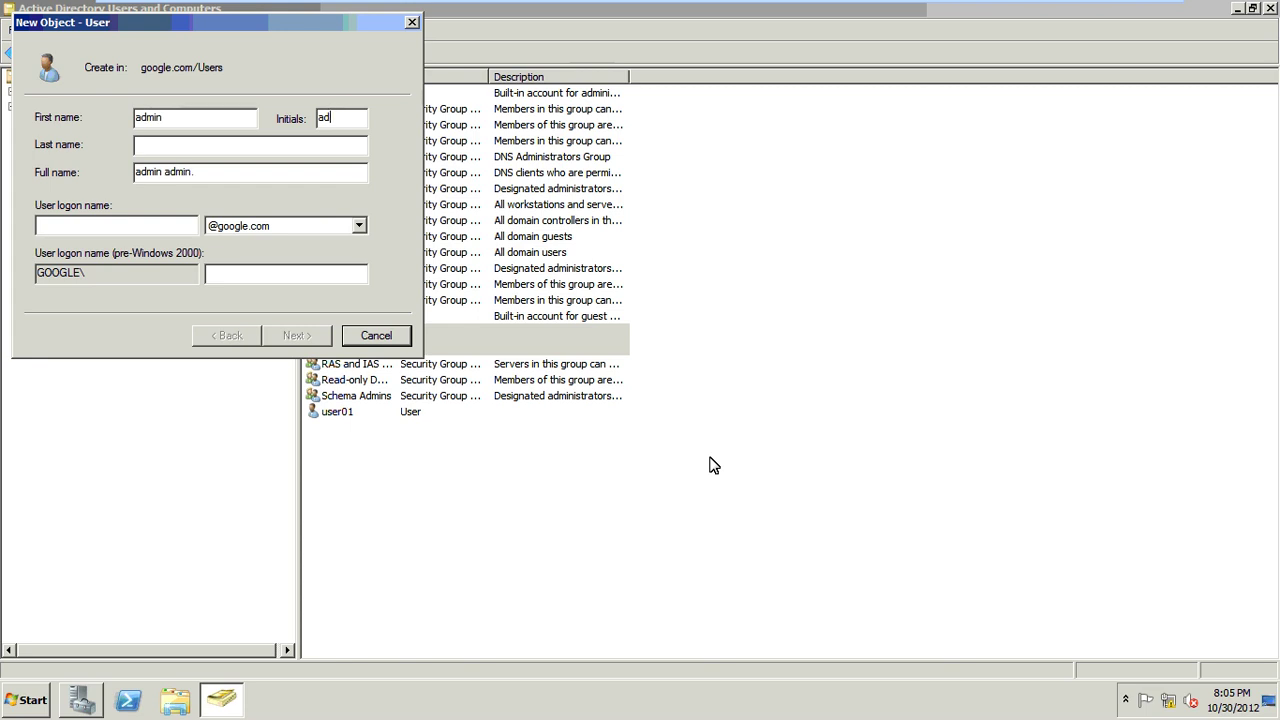
{"action": "key", "text": "Tab"}
{"action": "key", "text": "Tab"}
{"action": "key", "text": "Tab"}
{"action": "type", "text": "admin"}
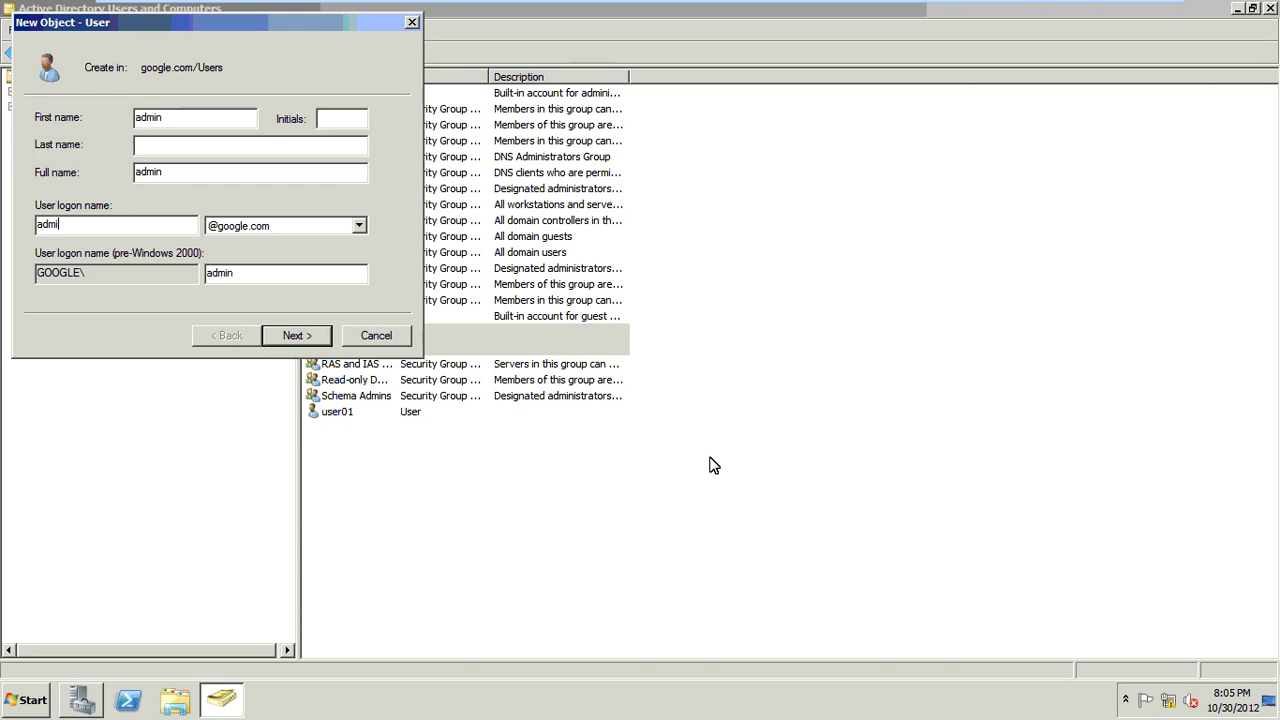
{"action": "key", "text": "Tab"}
{"action": "key", "text": "Tab"}
{"action": "key", "text": "Tab"}
Step: Set admin's password to never expire and be unchangeable, with no forced change at next logon
{"action": "left_click", "coordinate": [310, 337]}
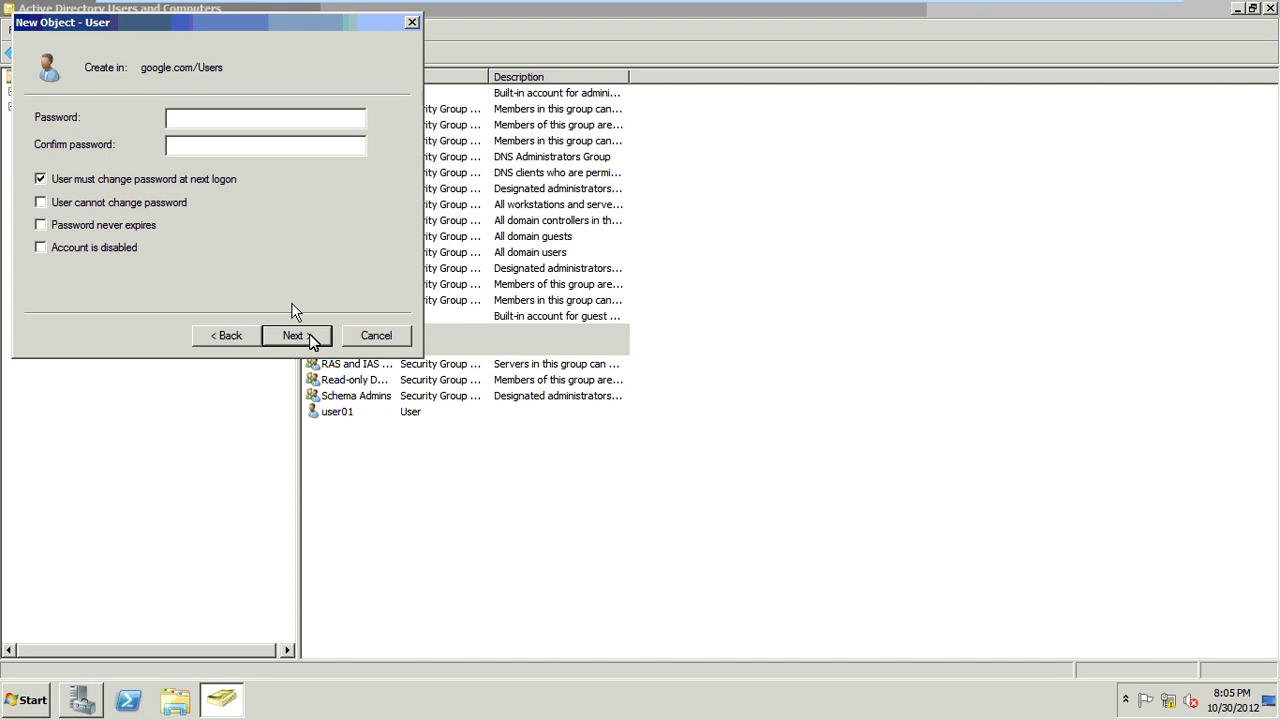
{"action": "type", "text": "P@ssw0r"}
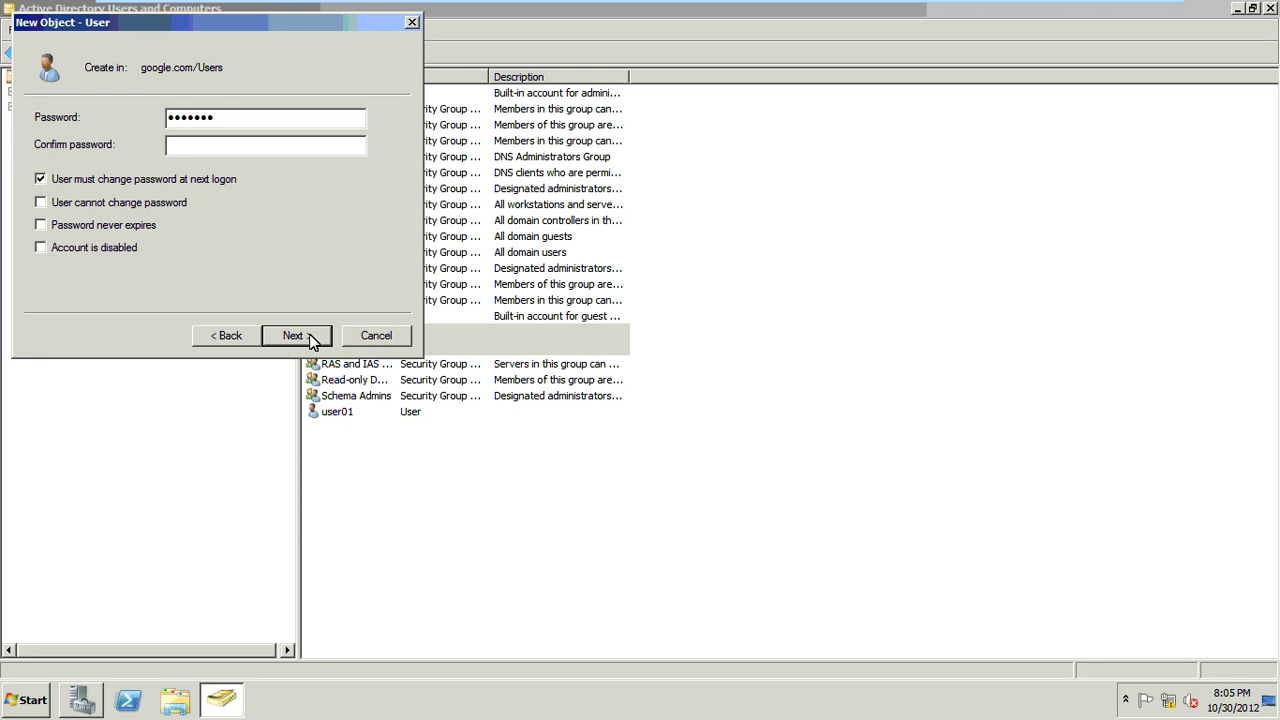
{"action": "type", "text": "P@ssw0r"}
{"action": "left_click", "coordinate": [204, 182]}
{"action": "left_click", "coordinate": [150, 203]}
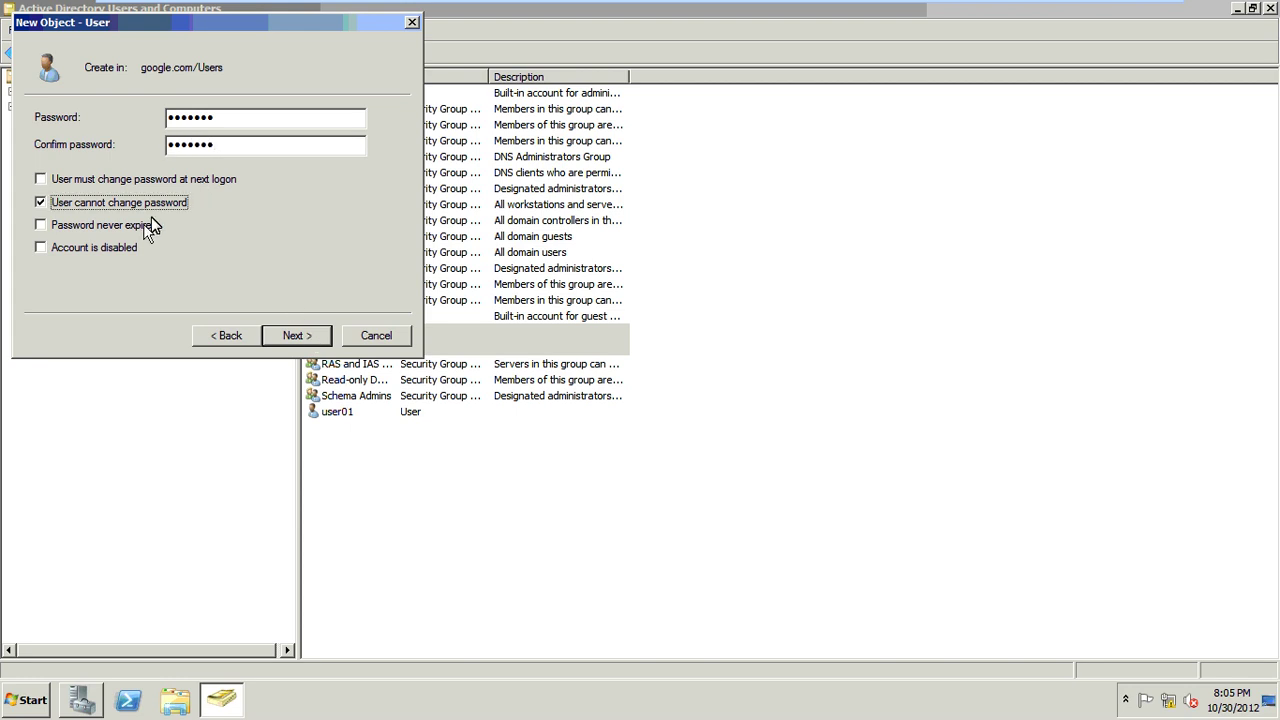
{"action": "left_click", "coordinate": [152, 226]}
{"action": "left_click", "coordinate": [311, 340]}
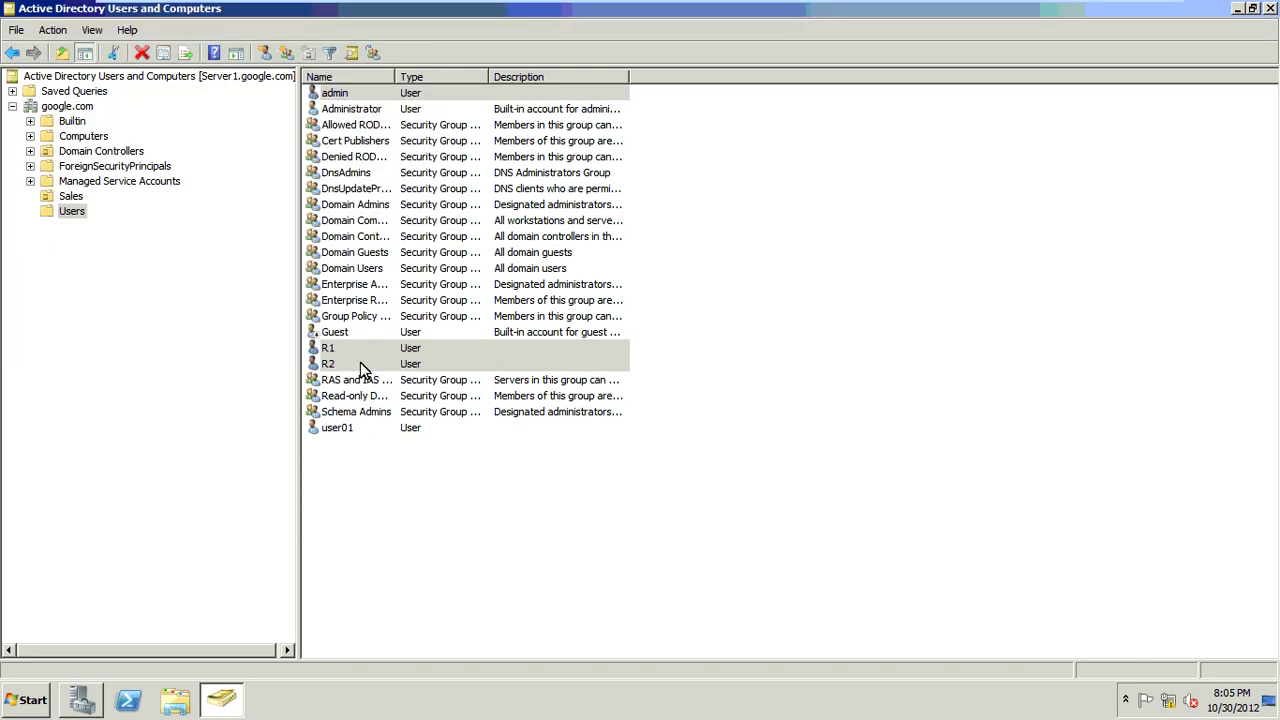
Step: Finish creating admin, then enter its e-mail address in Properties and apply it
{"action": "left_click", "coordinate": [338, 365]}
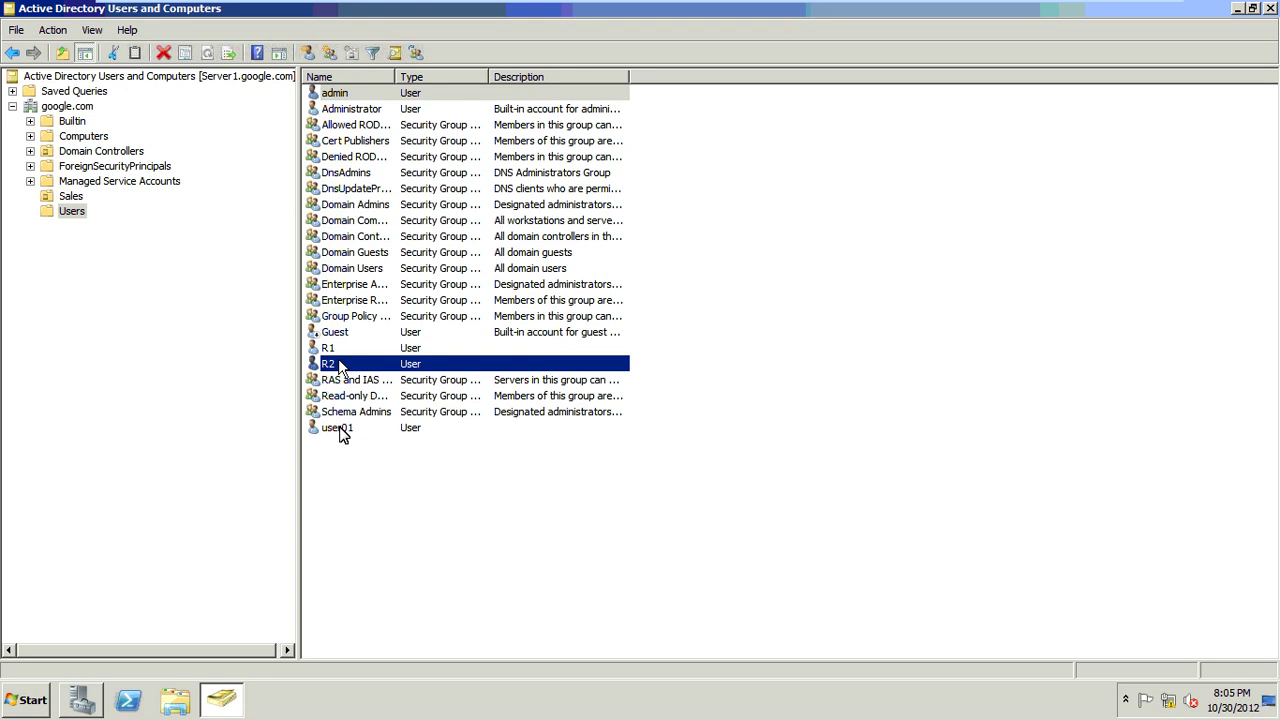
{"action": "left_click", "coordinate": [346, 430]}
{"action": "right_click", "coordinate": [349, 432]}
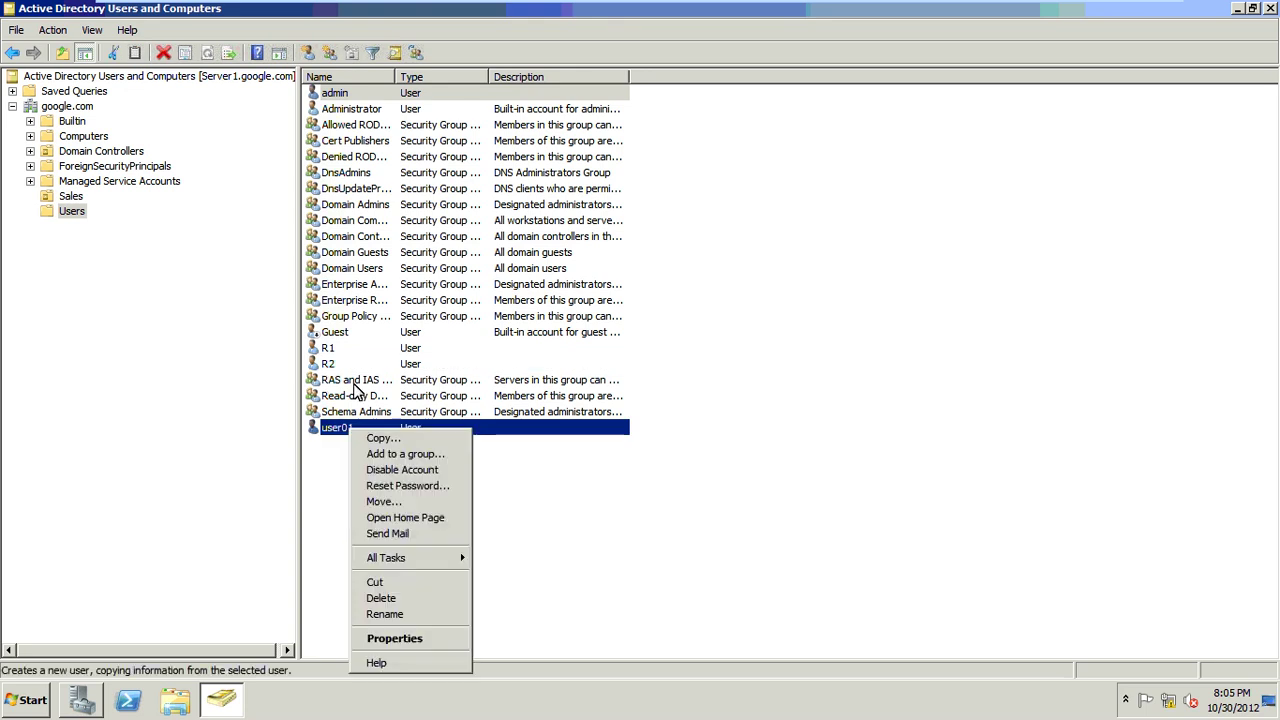
{"action": "right_click", "coordinate": [334, 93]}
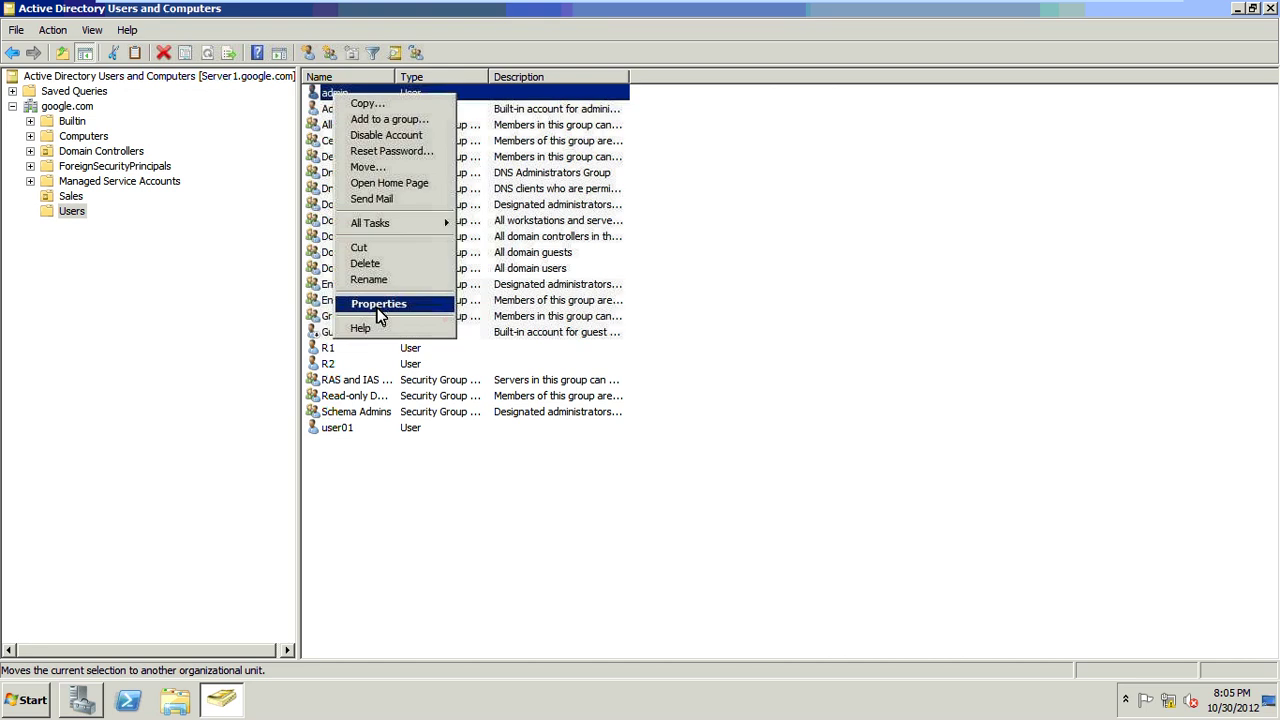
{"action": "left_click", "coordinate": [434, 437]}
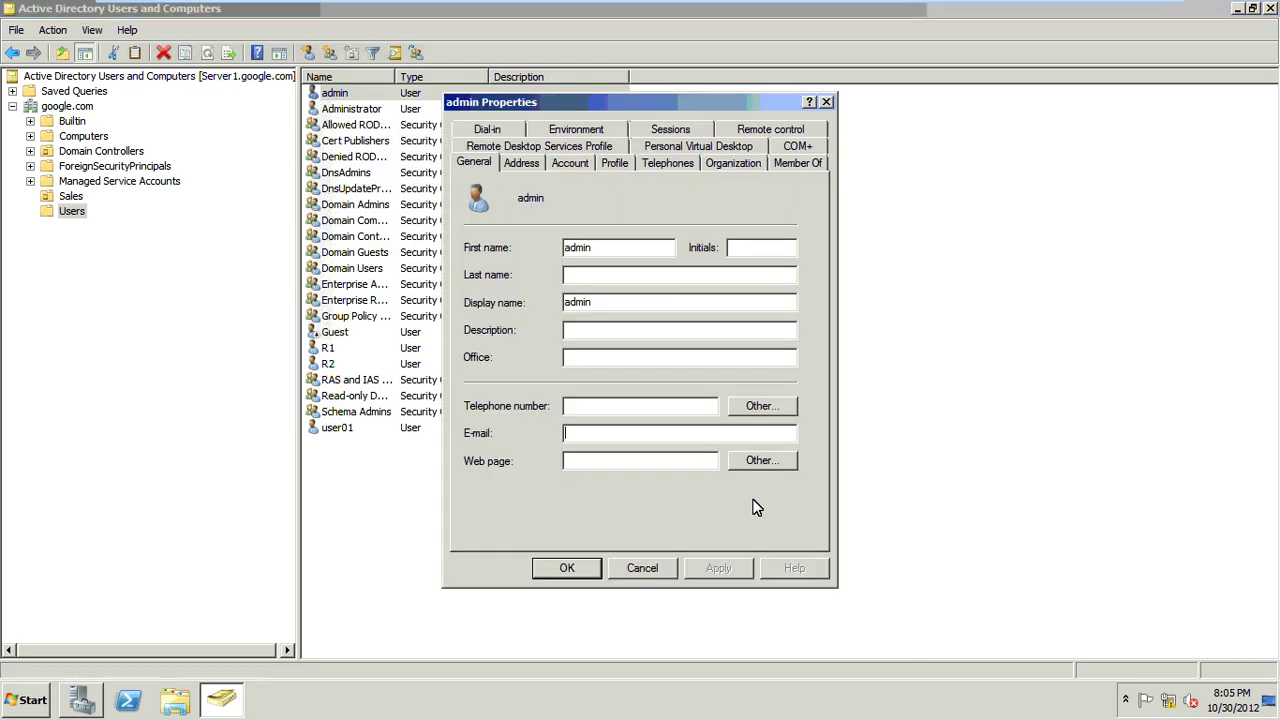
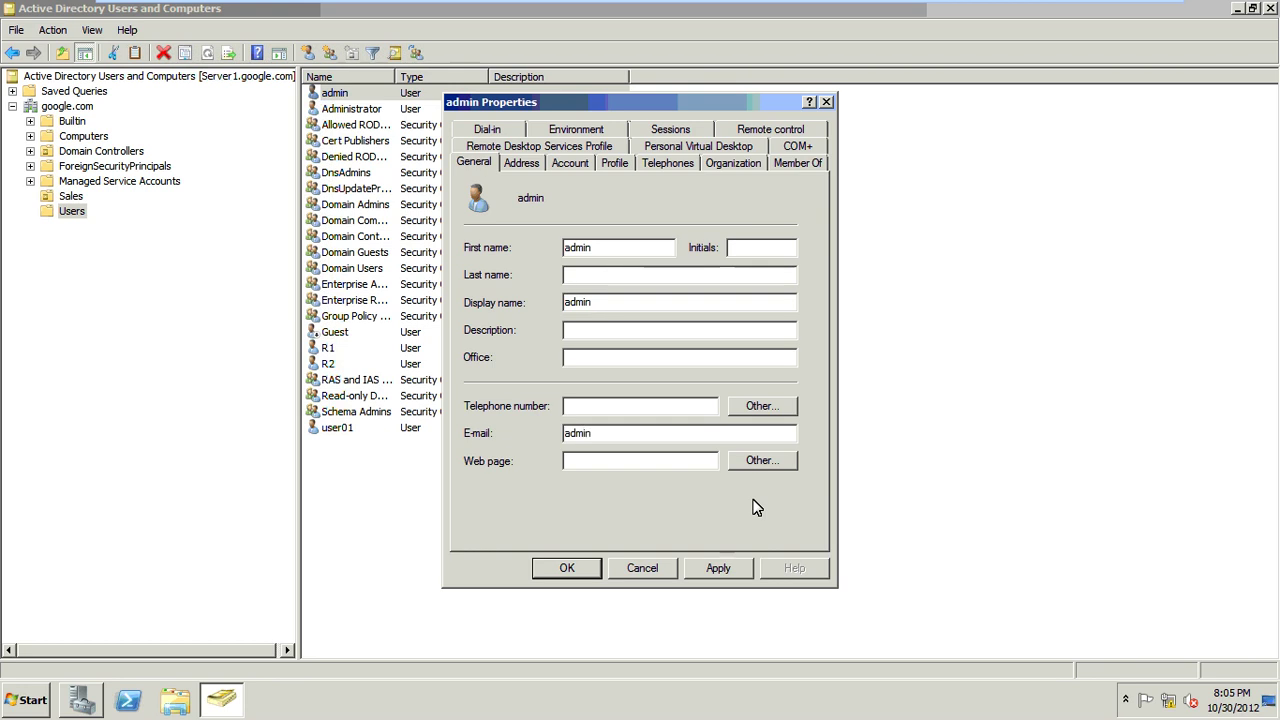
{"action": "left_click", "coordinate": [583, 574]}
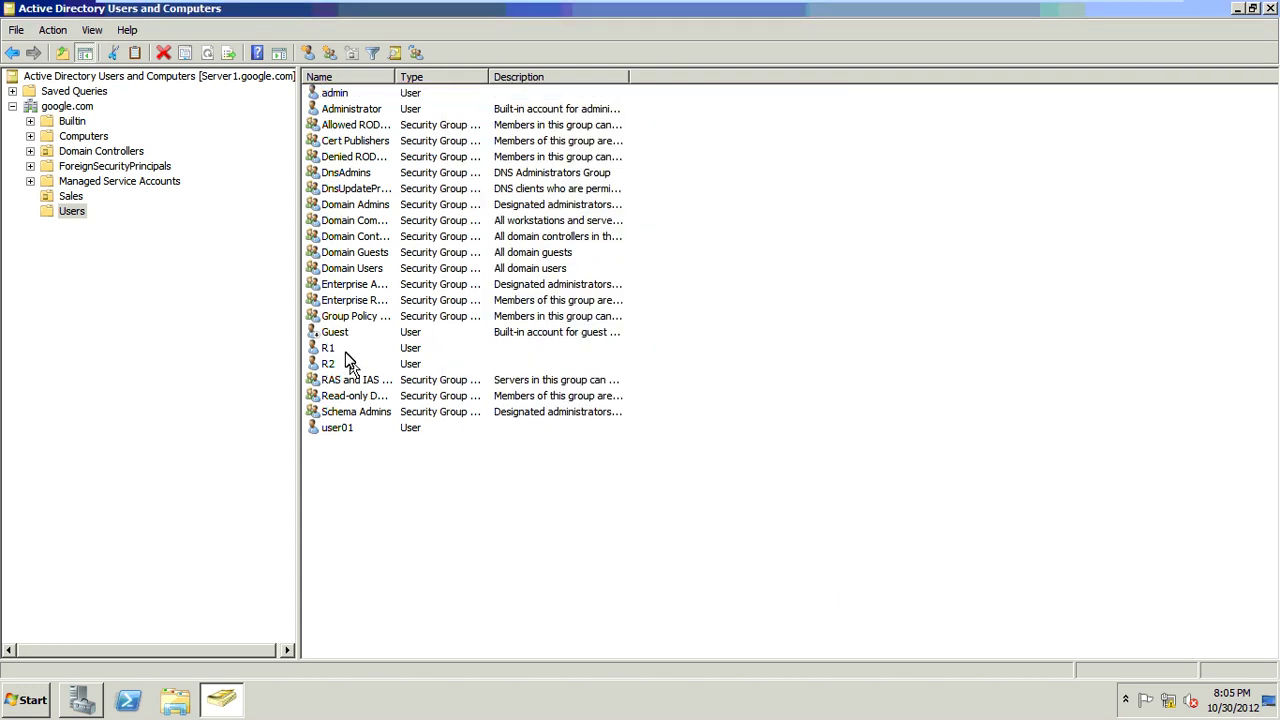
Step: Enter R1's google.com e-mail address in its Properties and apply it
{"action": "left_click", "coordinate": [350, 350]}
{"action": "right_click", "coordinate": [350, 352]}
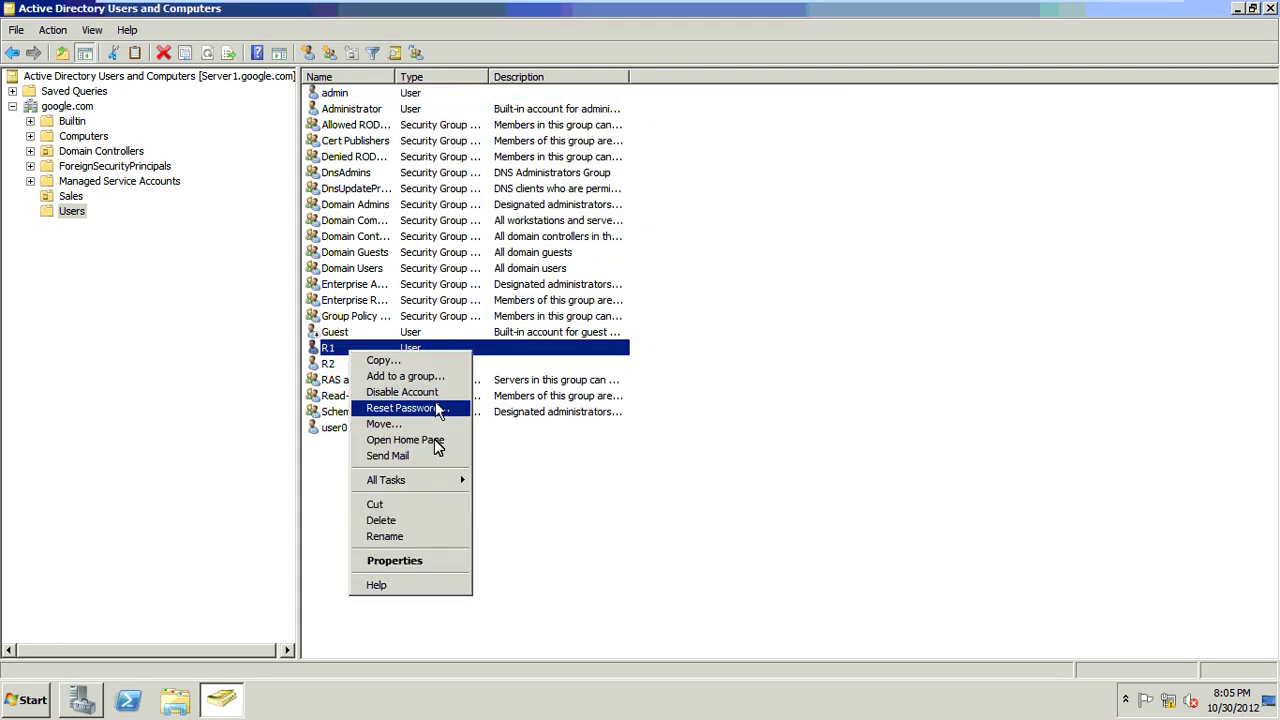
{"action": "left_click", "coordinate": [420, 562]}
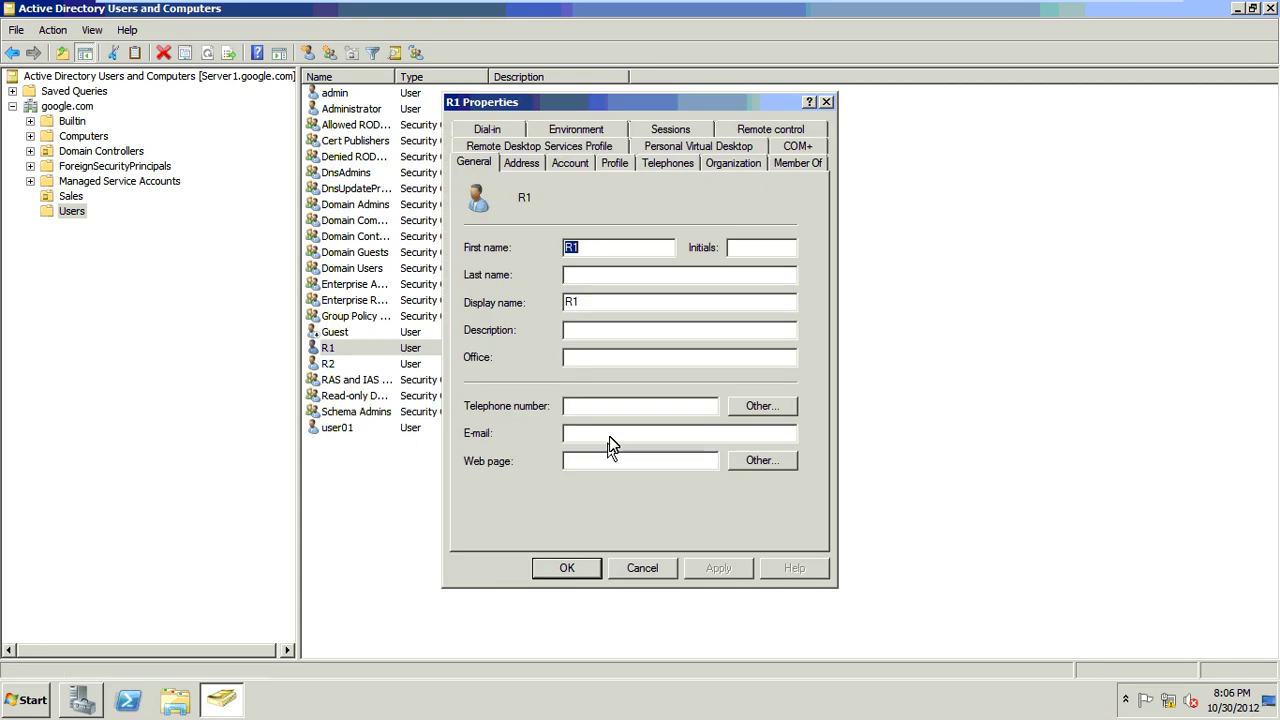
{"action": "left_click", "coordinate": [613, 443]}
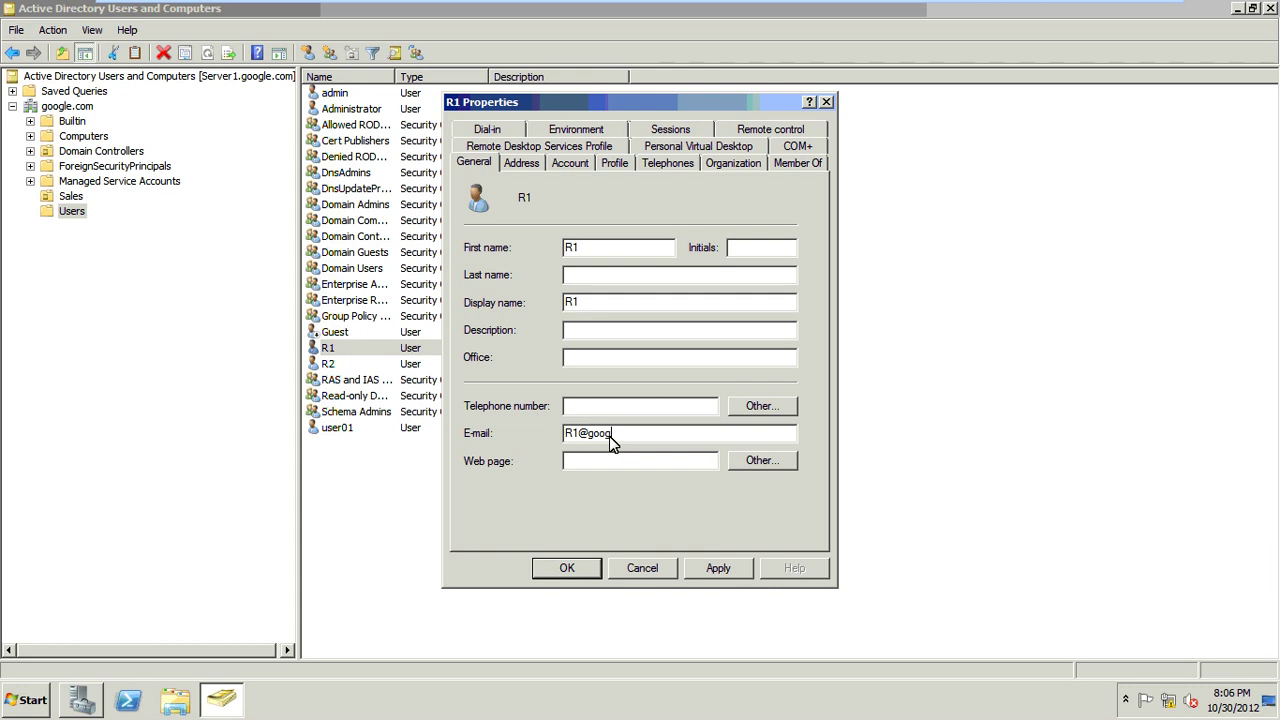
{"action": "left_click", "coordinate": [716, 570]}
Step: Enter R2's google.com e-mail address in its Properties, apply and close
{"action": "right_click", "coordinate": [369, 369]}
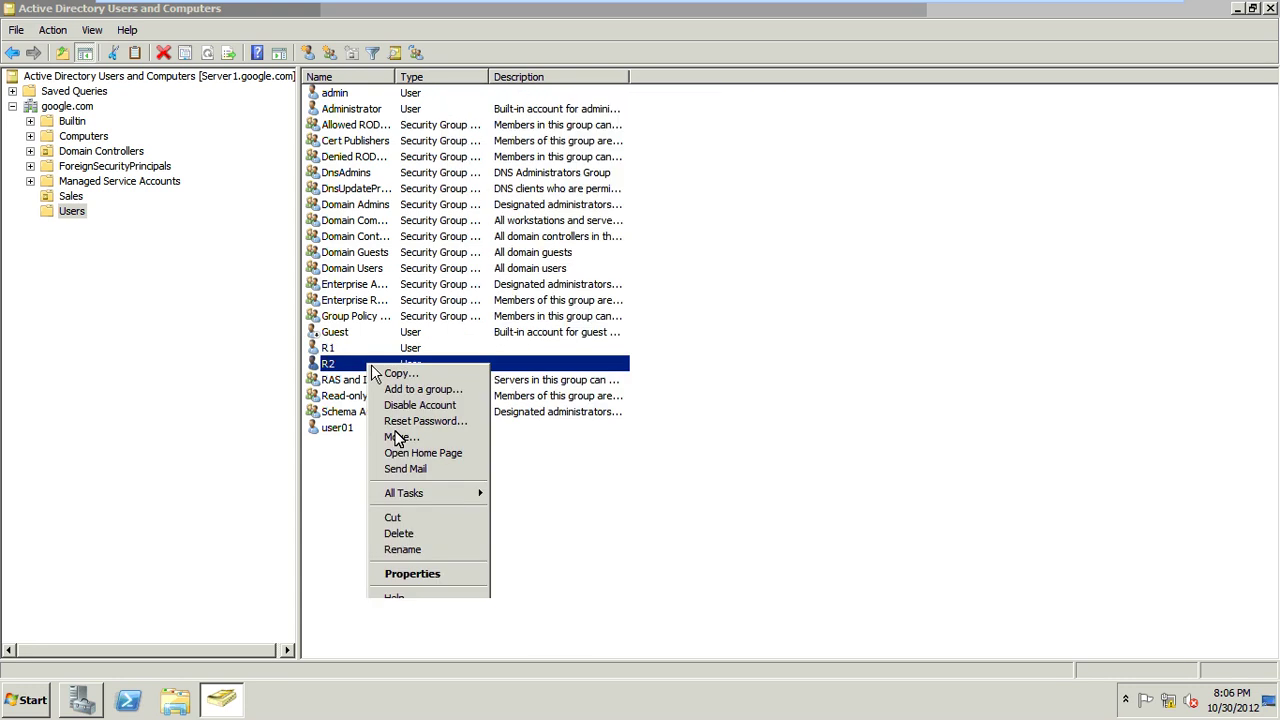
{"action": "left_click", "coordinate": [395, 575]}
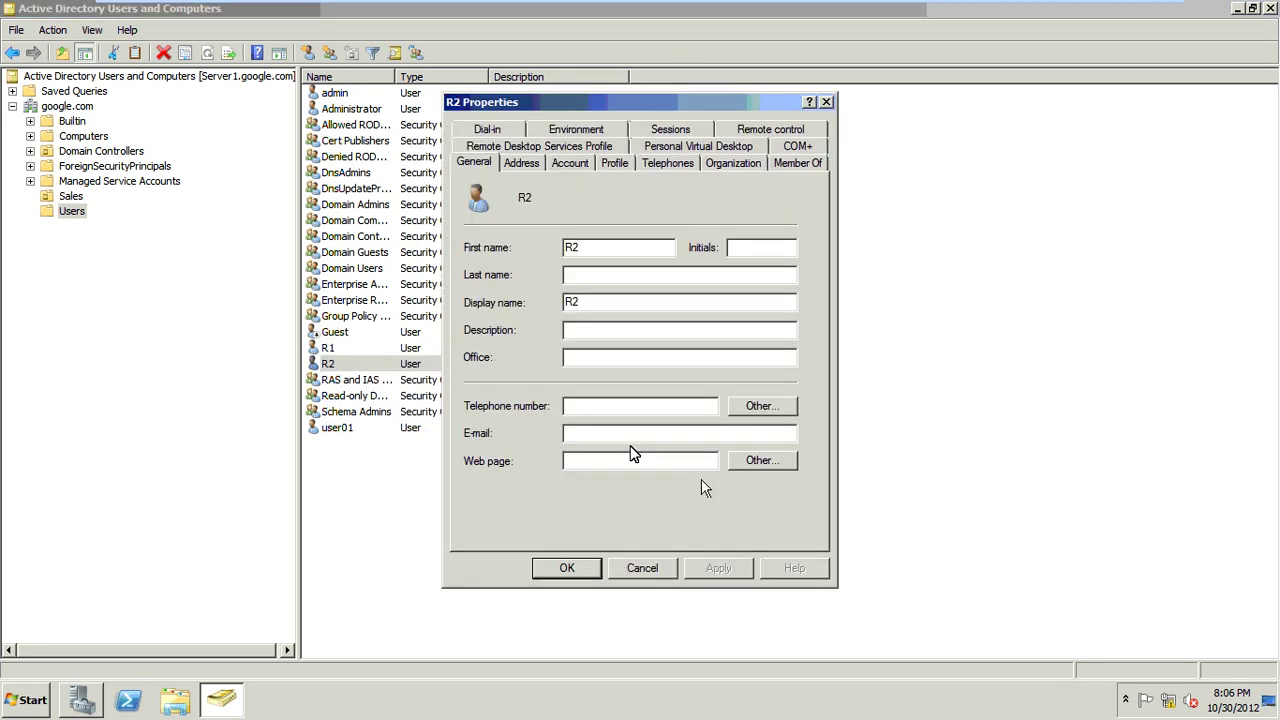
{"action": "left_click", "coordinate": [631, 438]}
{"action": "left_click", "coordinate": [730, 566]}
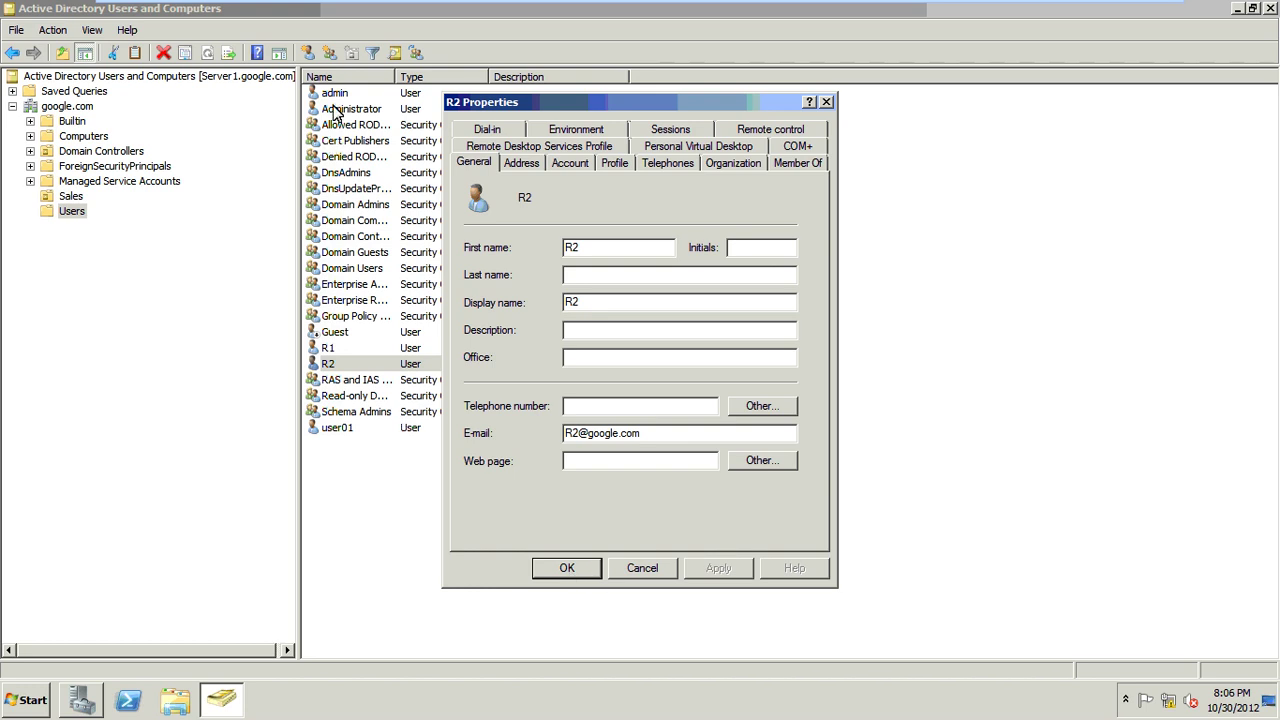
{"action": "key", "text": "Return"}
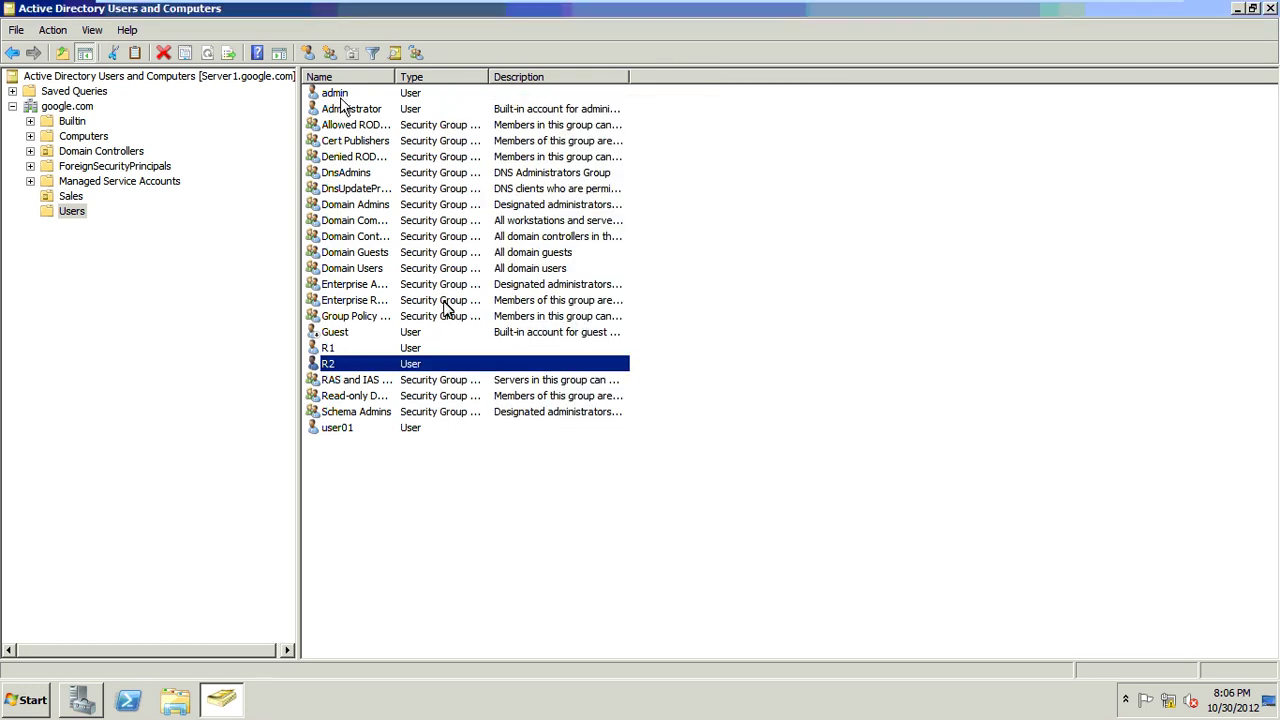
Step: Add the admin account to Domain Admins on its Member Of tab and save
{"action": "right_click", "coordinate": [340, 97]}
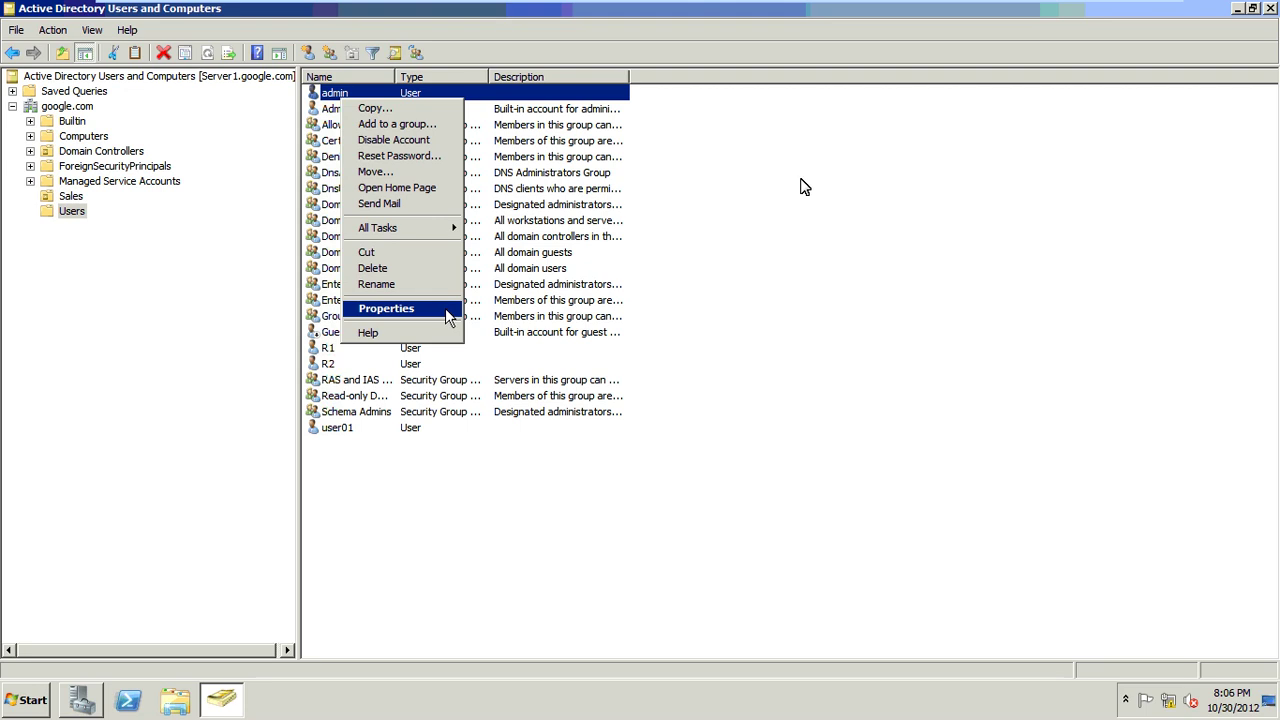
{"action": "left_click", "coordinate": [448, 317]}
{"action": "left_click", "coordinate": [815, 166]}
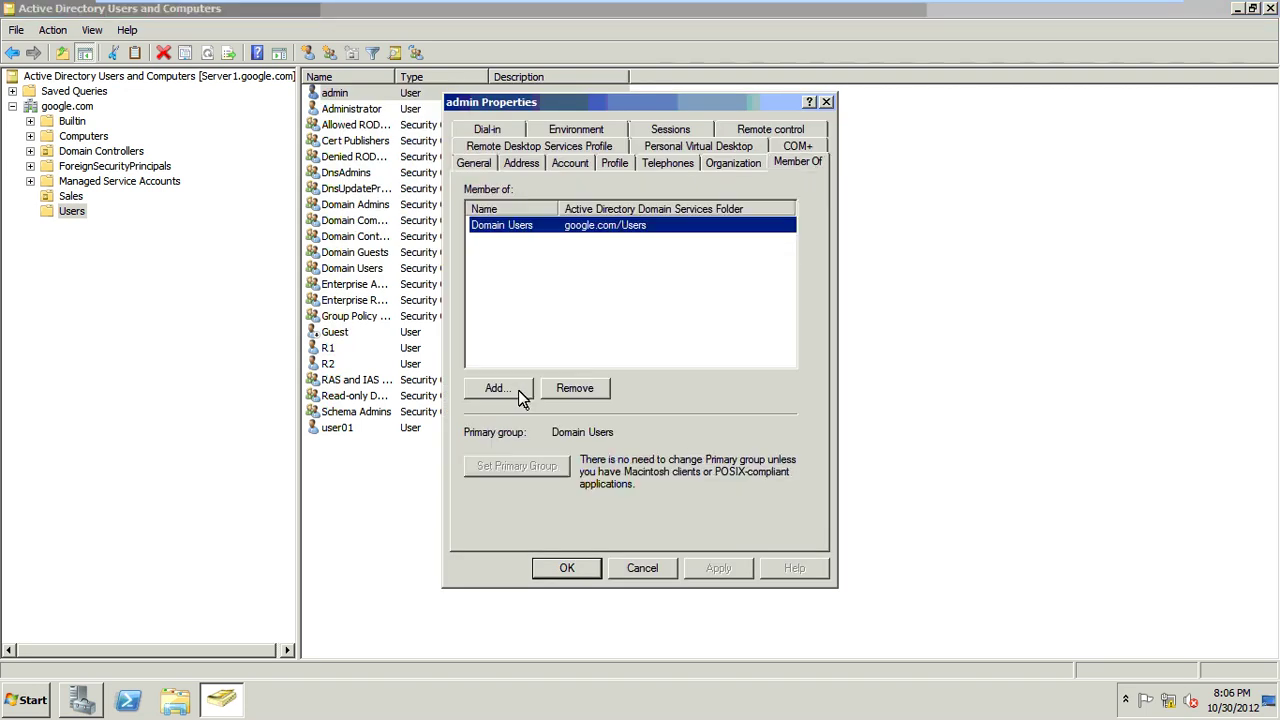
{"action": "left_click", "coordinate": [520, 393]}
{"action": "type", "text": "d"}
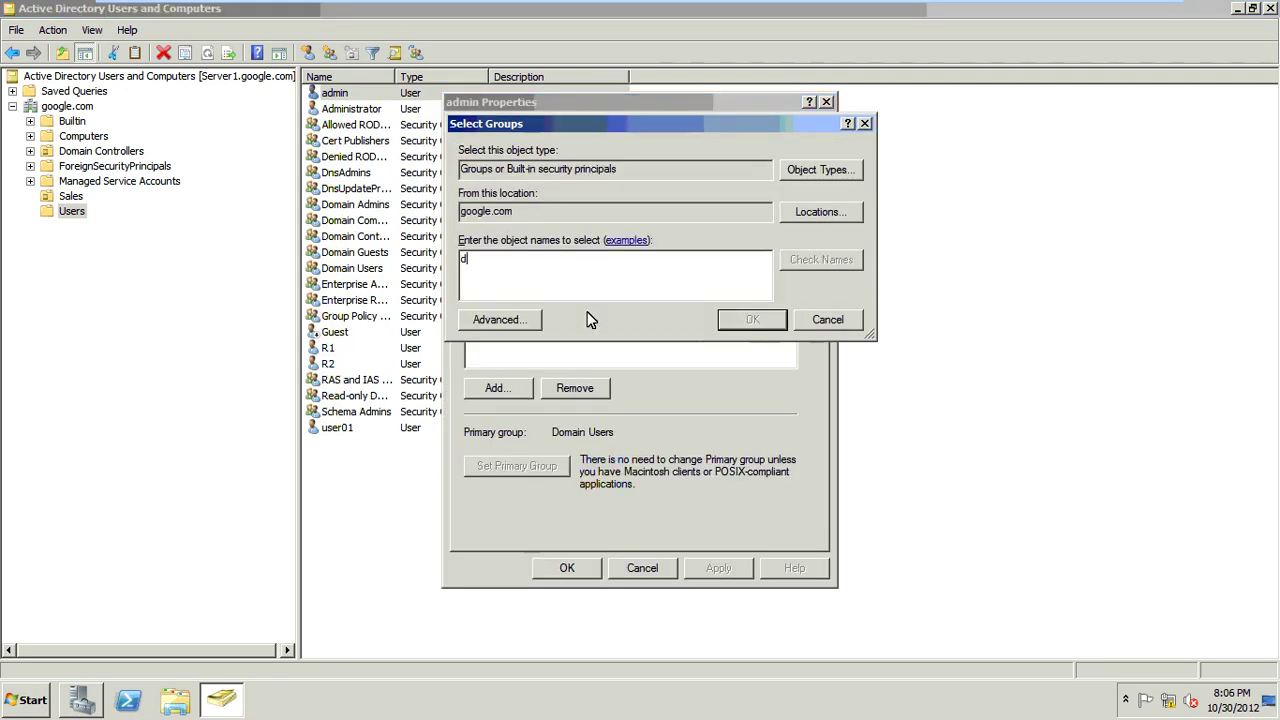
{"action": "type", "text": "omain admins"}
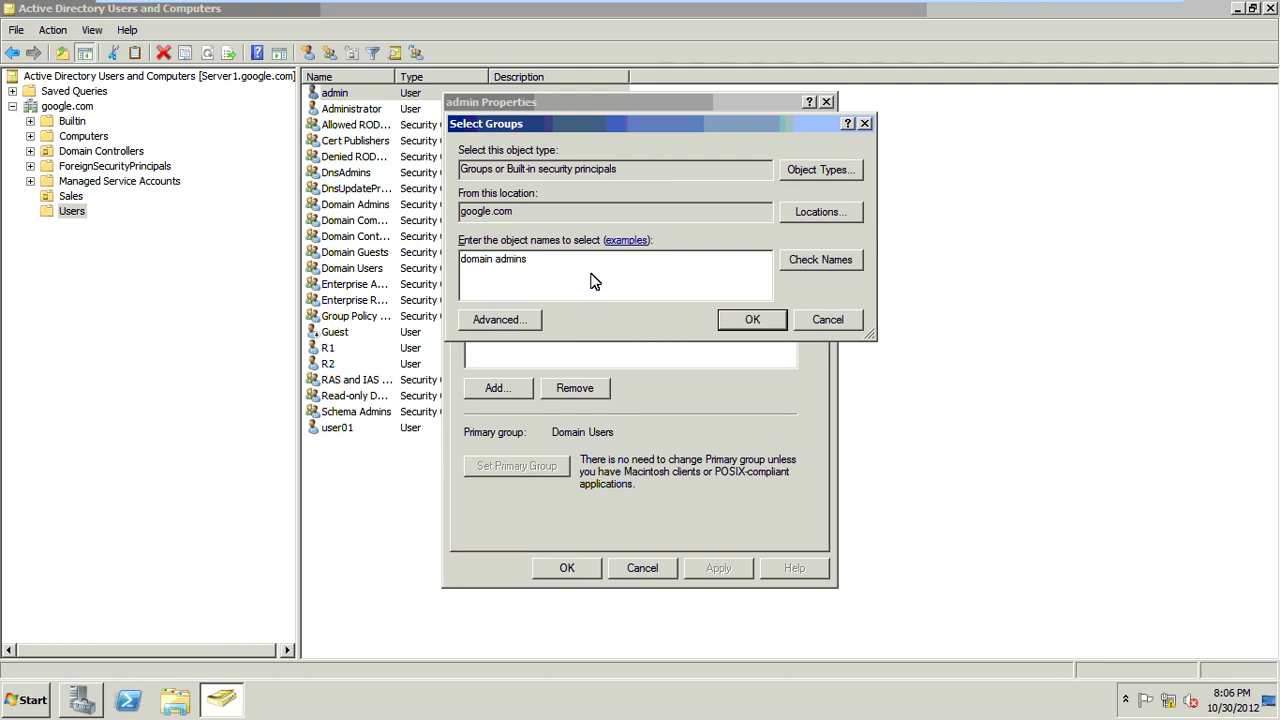
{"action": "left_click", "coordinate": [787, 264]}
{"action": "left_click", "coordinate": [745, 324]}
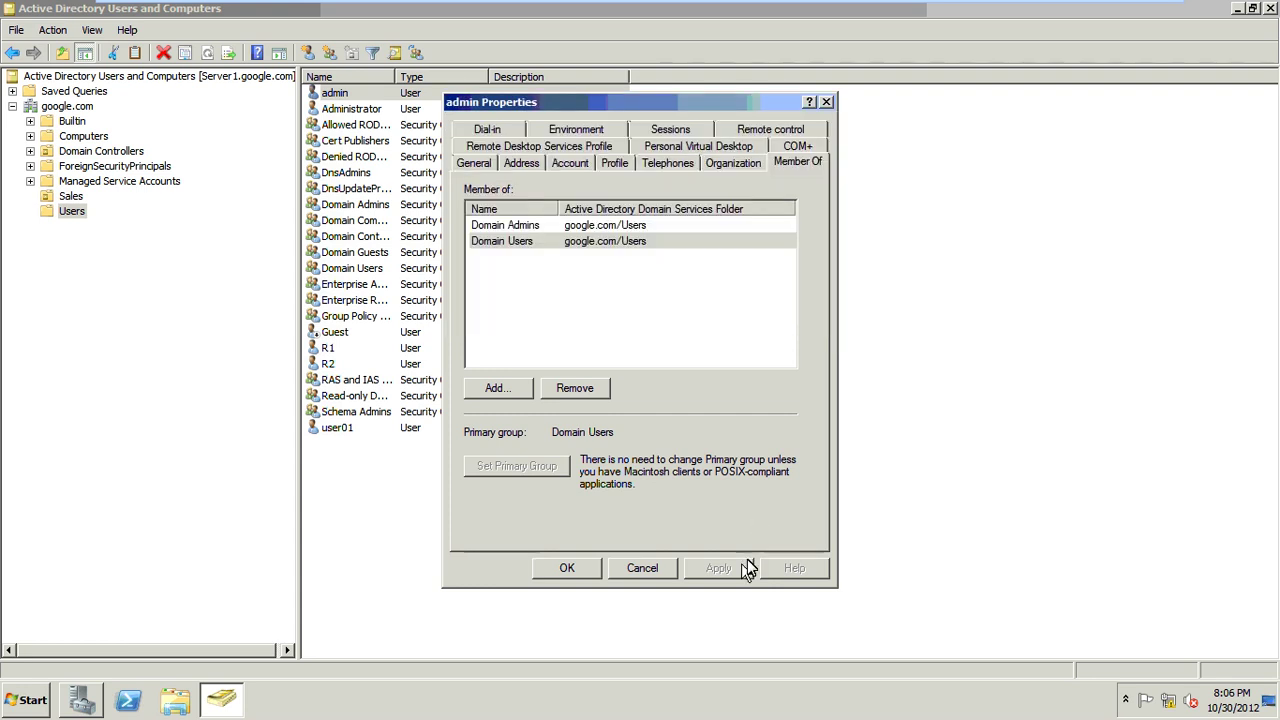
{"action": "left_click", "coordinate": [566, 570]}
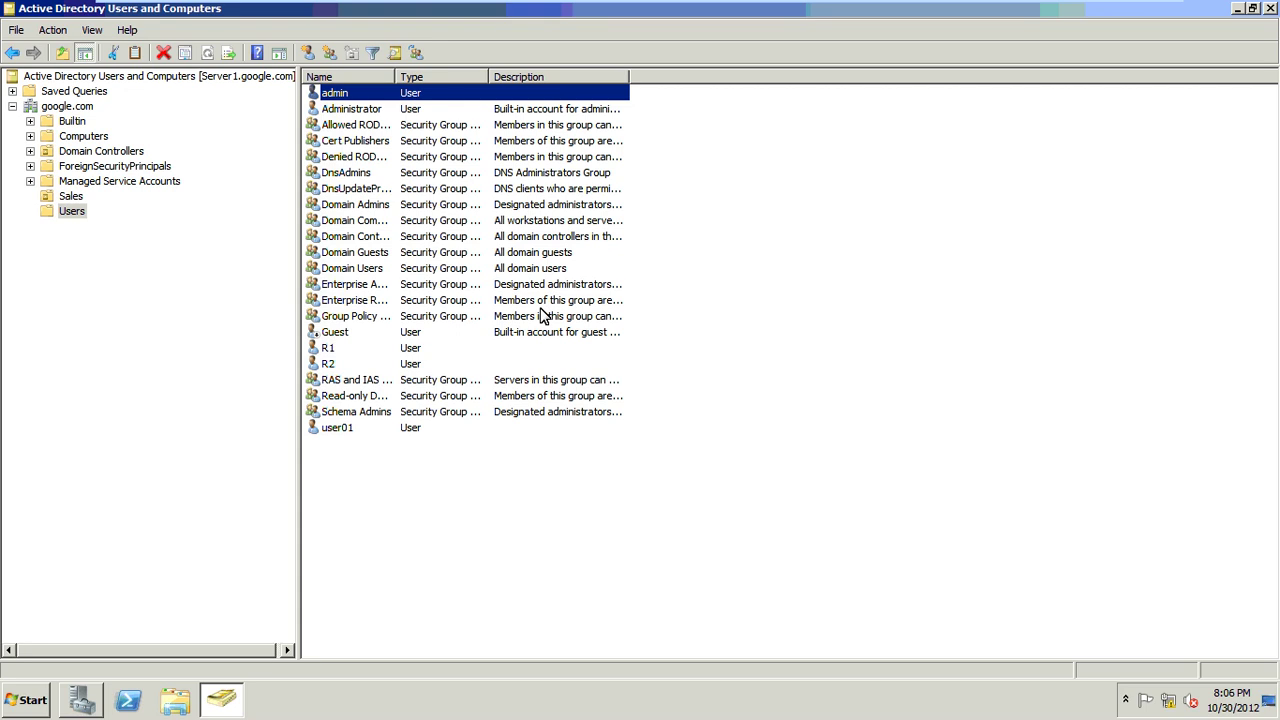
Step: Select Active Directory Rights Management Services in Add Roles, accepting the required Web Server (IIS) features
{"action": "left_click", "coordinate": [72, 708]}
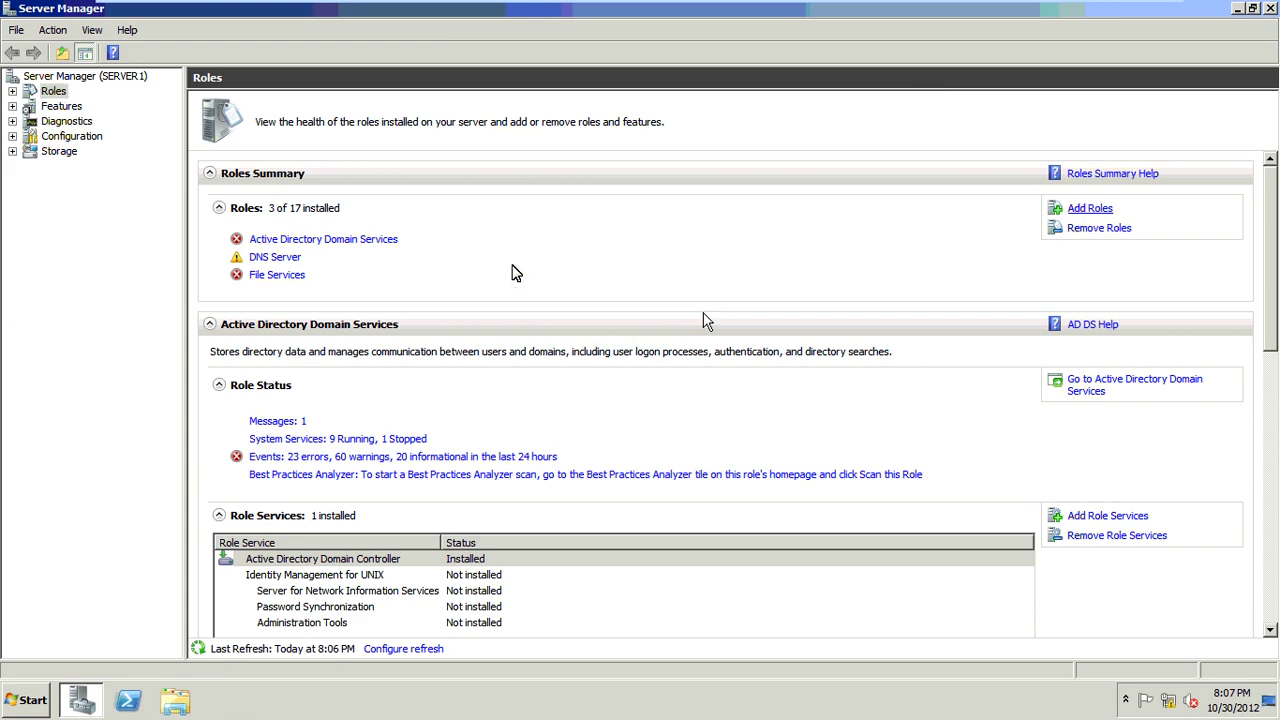
{"action": "left_click", "coordinate": [496, 273]}
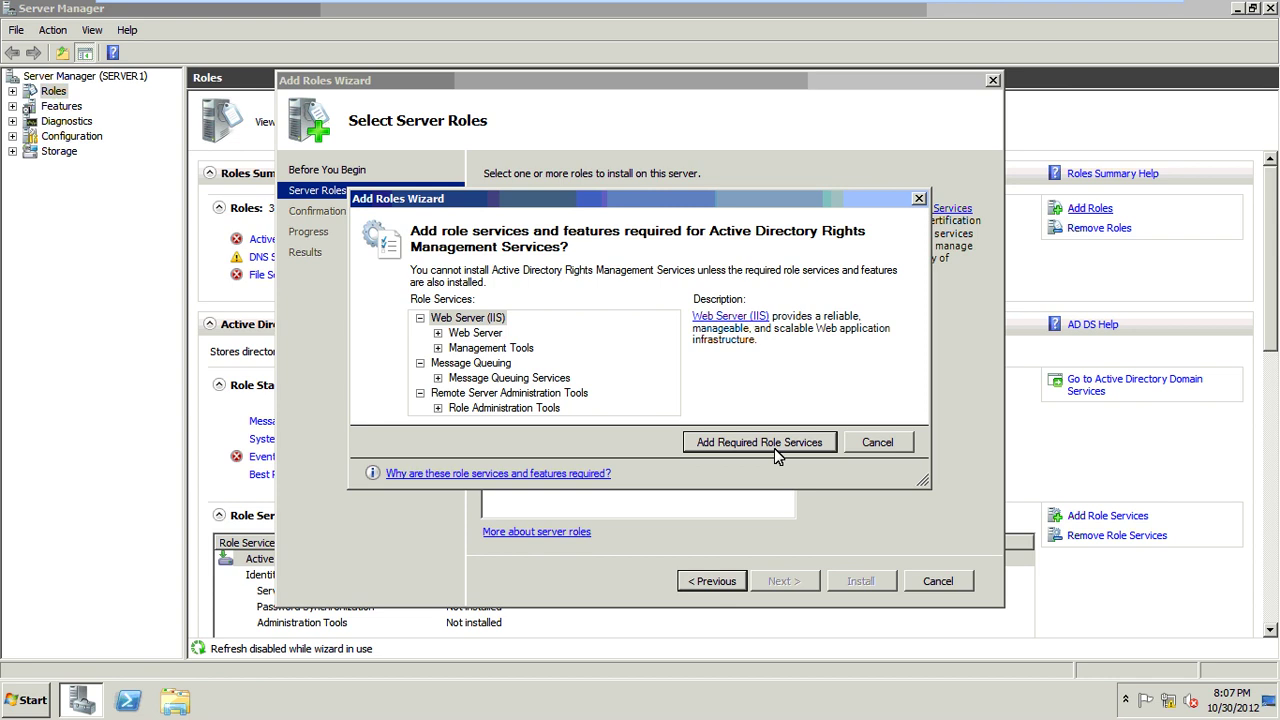
{"action": "left_click", "coordinate": [776, 446]}
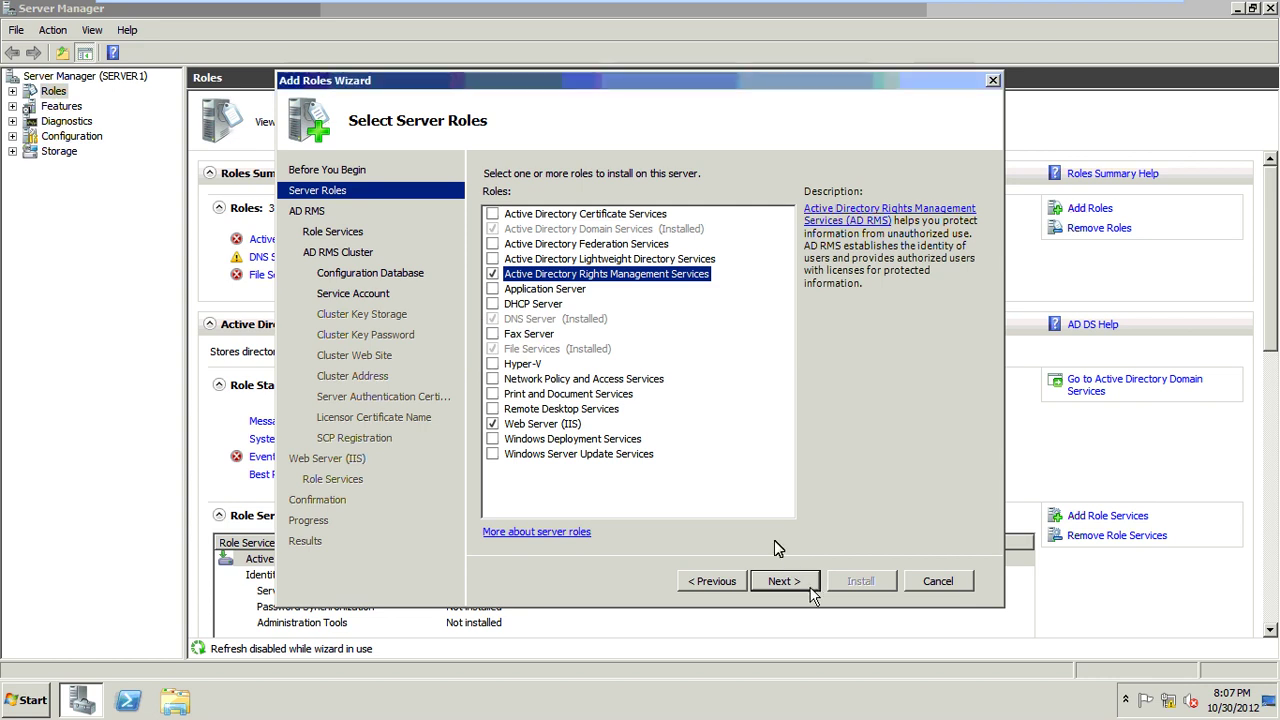
{"action": "left_click", "coordinate": [785, 581]}
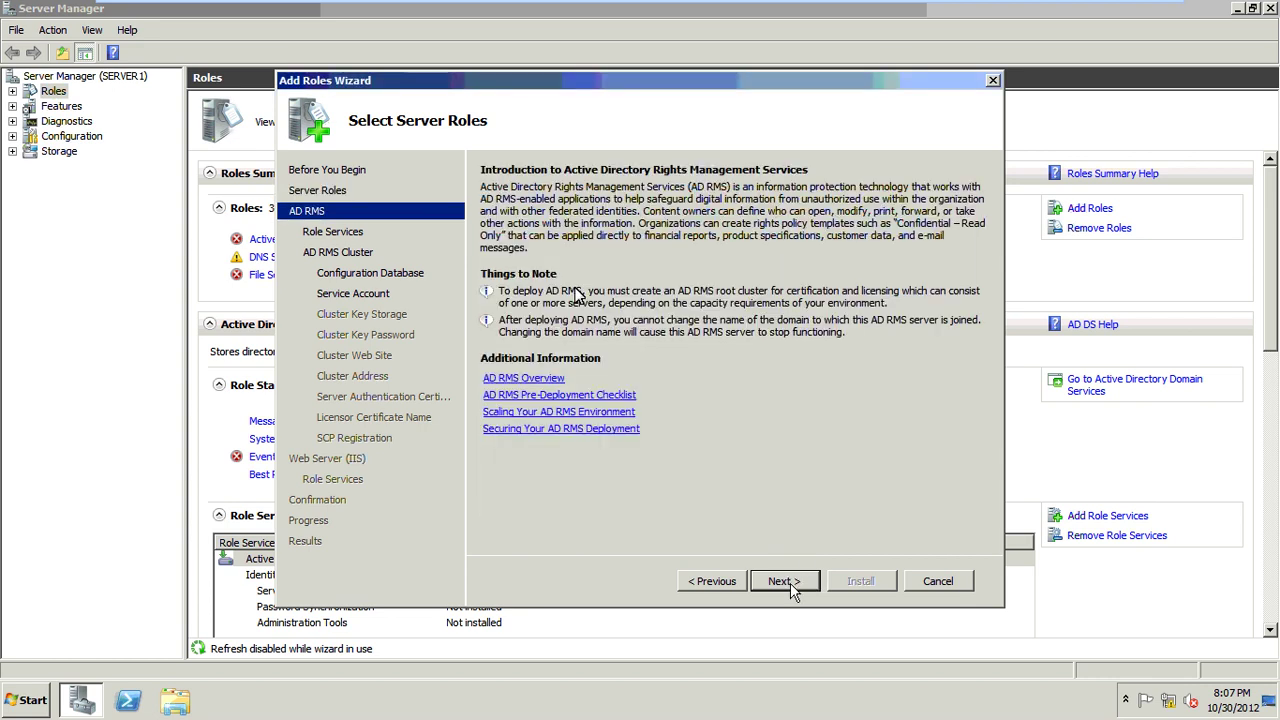
Step: Keep the AD RMS Server service, a new root cluster and Windows Internal Database, then specify the service account
{"action": "left_click", "coordinate": [790, 581]}
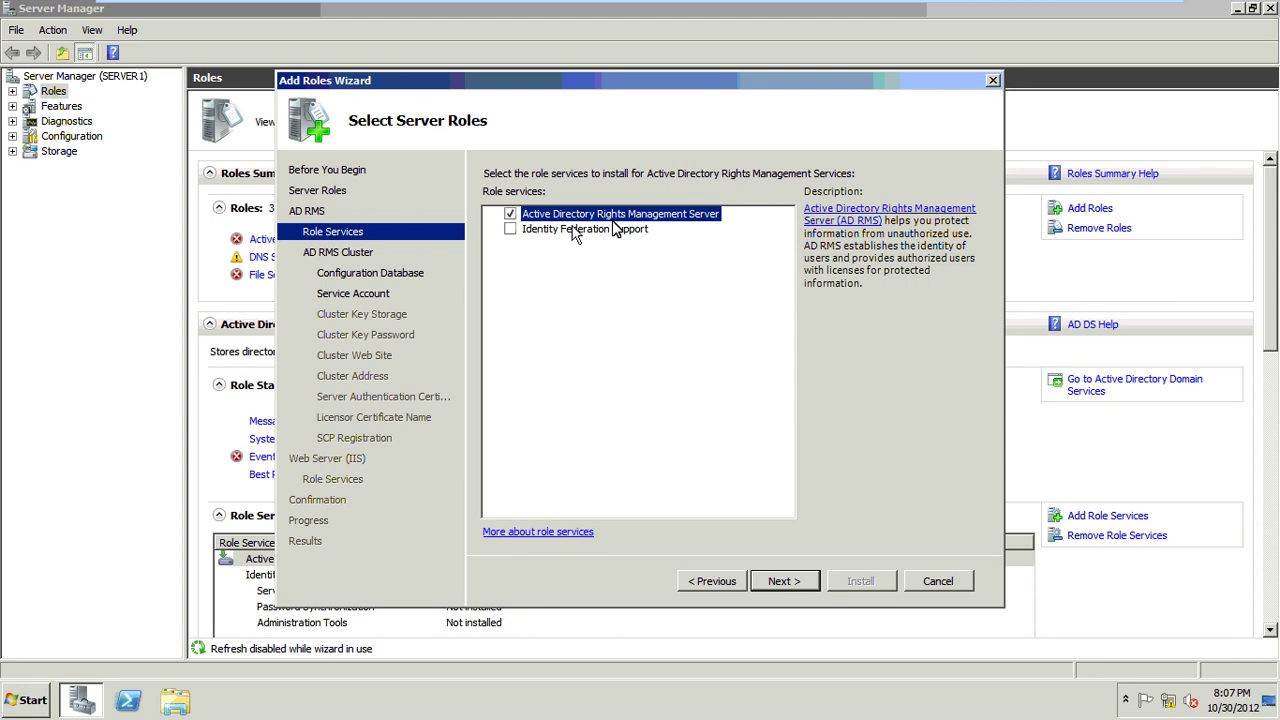
{"action": "left_click", "coordinate": [815, 590]}
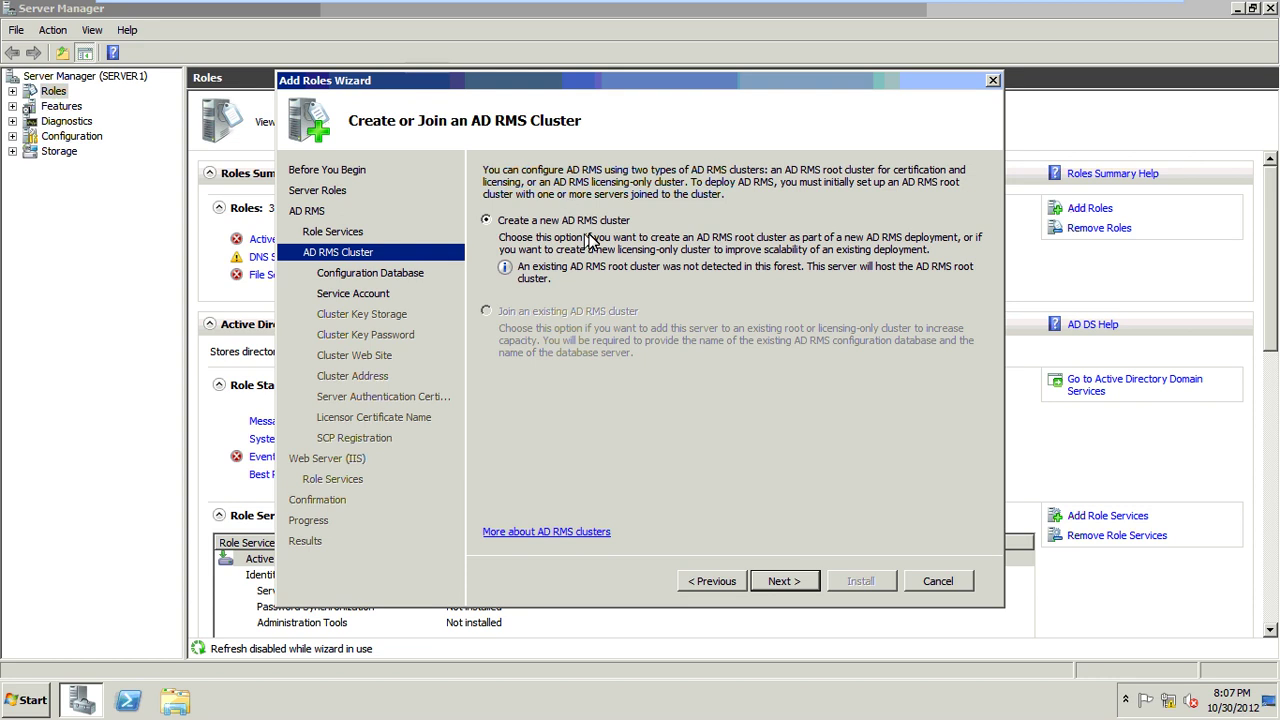
{"action": "left_click", "coordinate": [777, 576]}
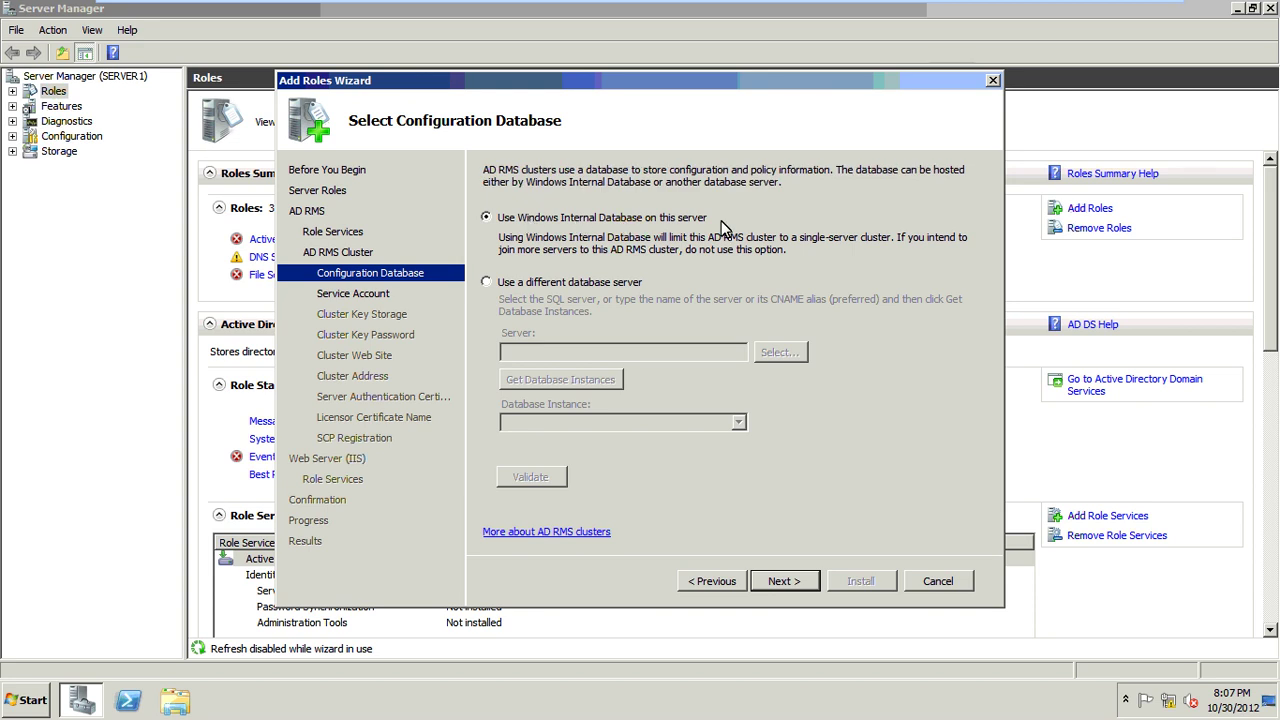
{"action": "left_click", "coordinate": [797, 580]}
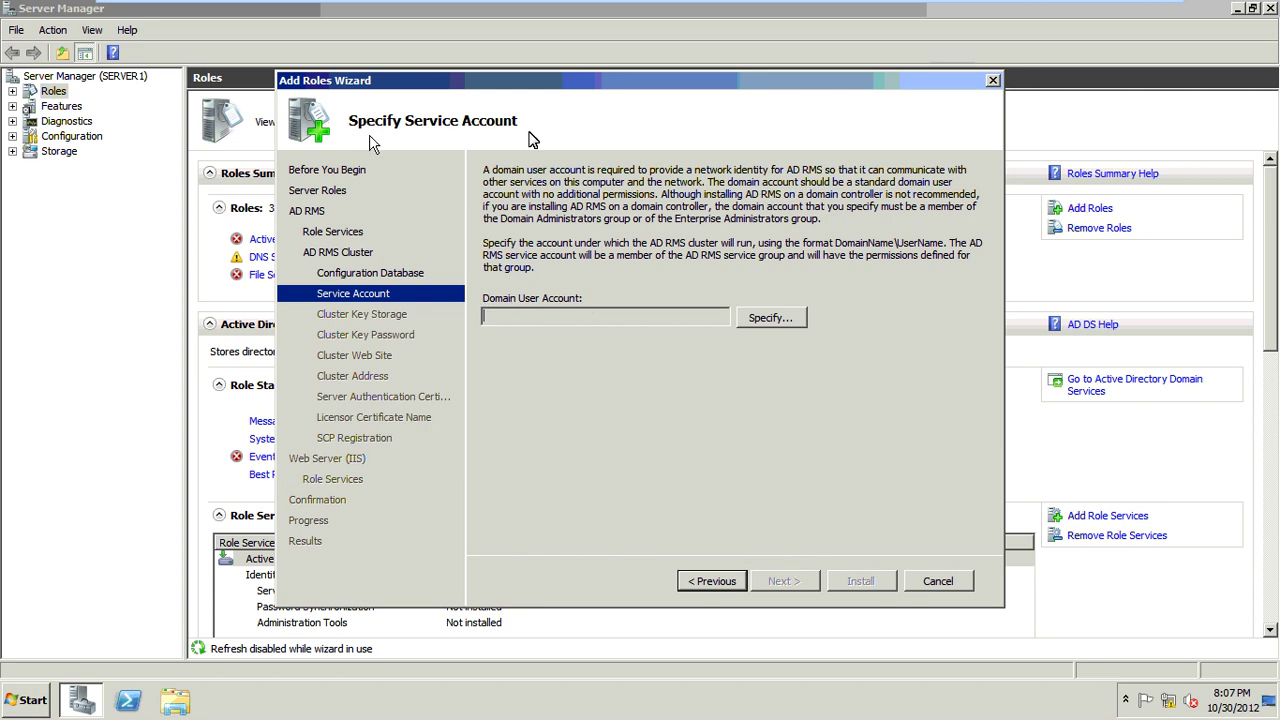
{"action": "left_click", "coordinate": [762, 320]}
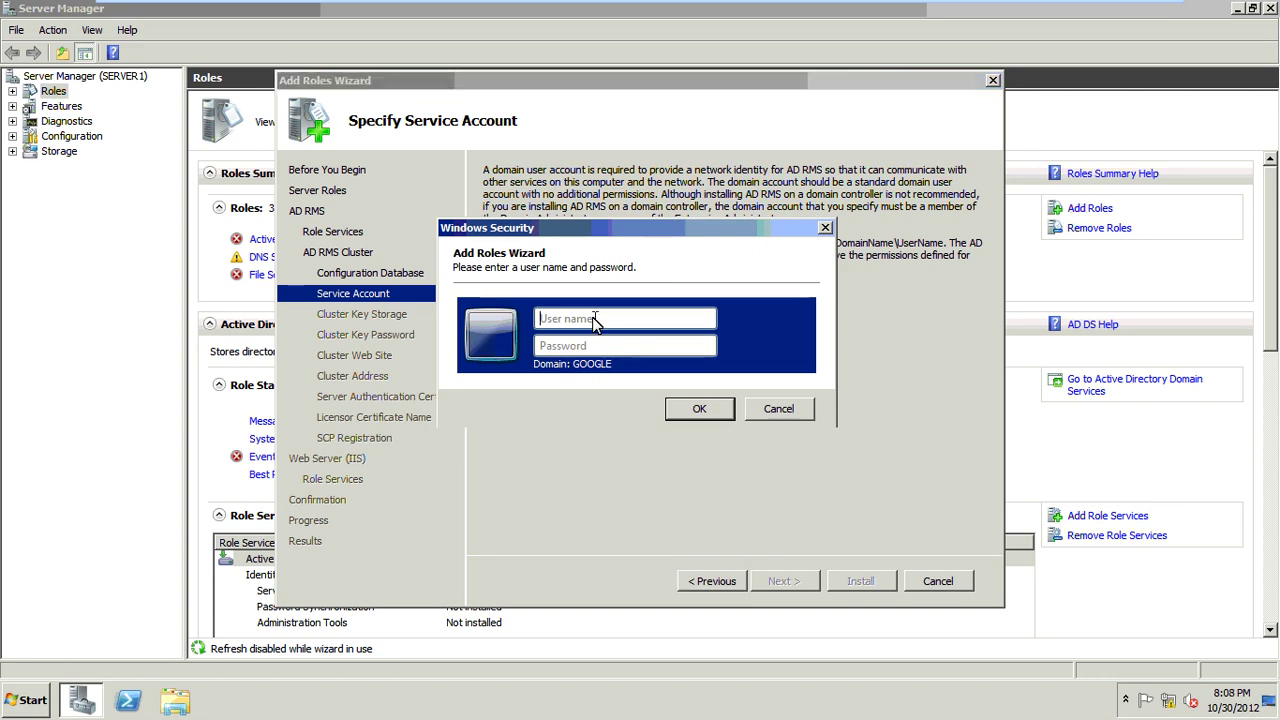
Step: Enter the admin account name and its password as the AD RMS service account, then continue
{"action": "type", "text": "admin"}
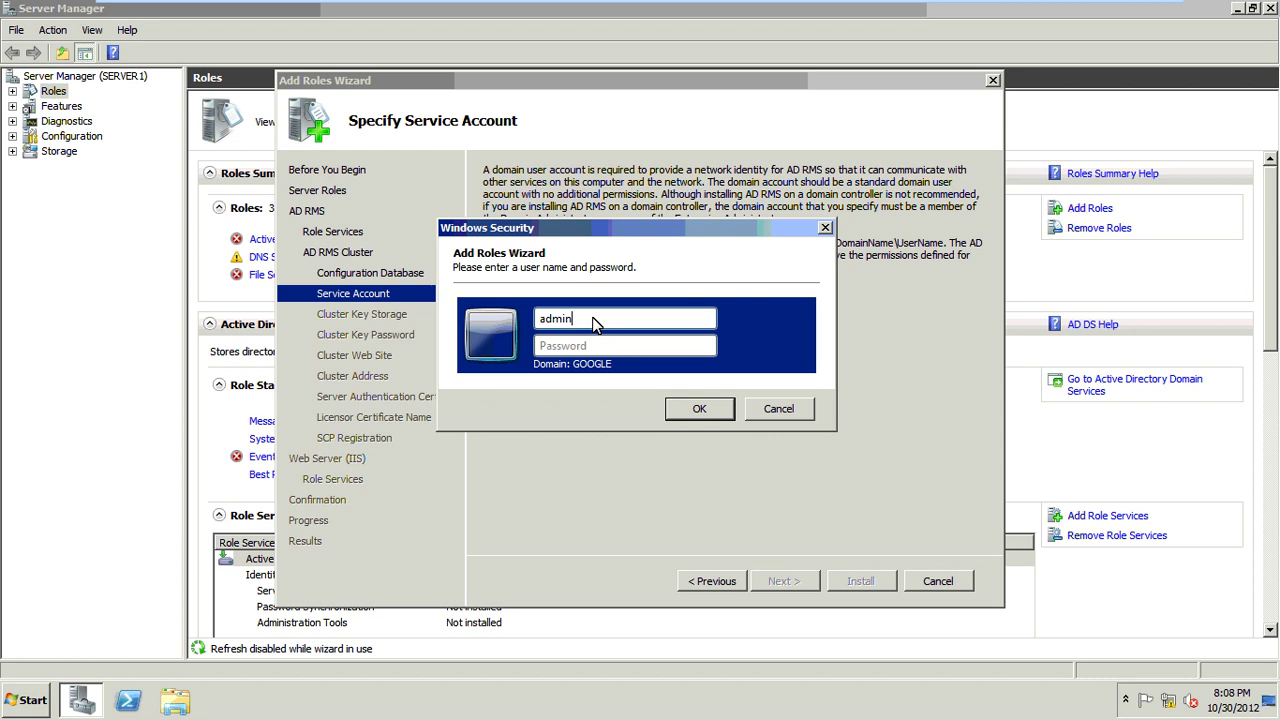
{"action": "key", "text": "Tab"}
{"action": "type", "text": "p"}
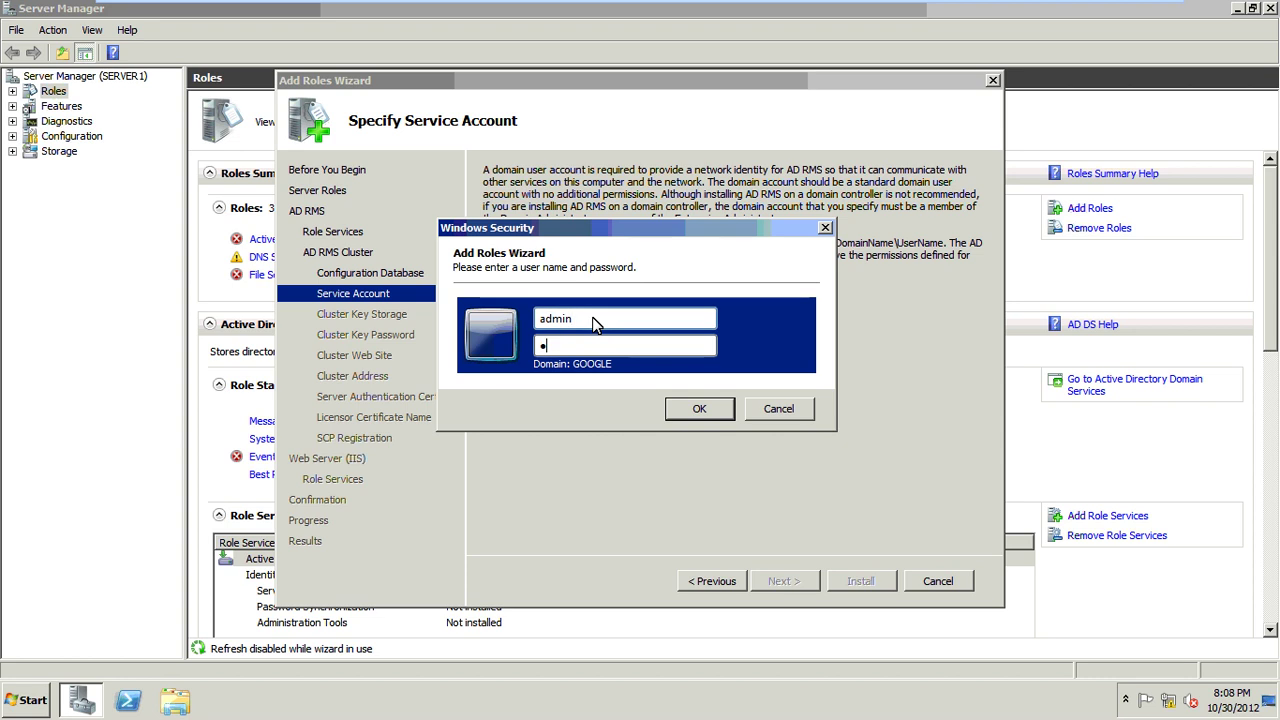
{"action": "type", "text": "assw0r"}
{"action": "key", "text": "Return"}
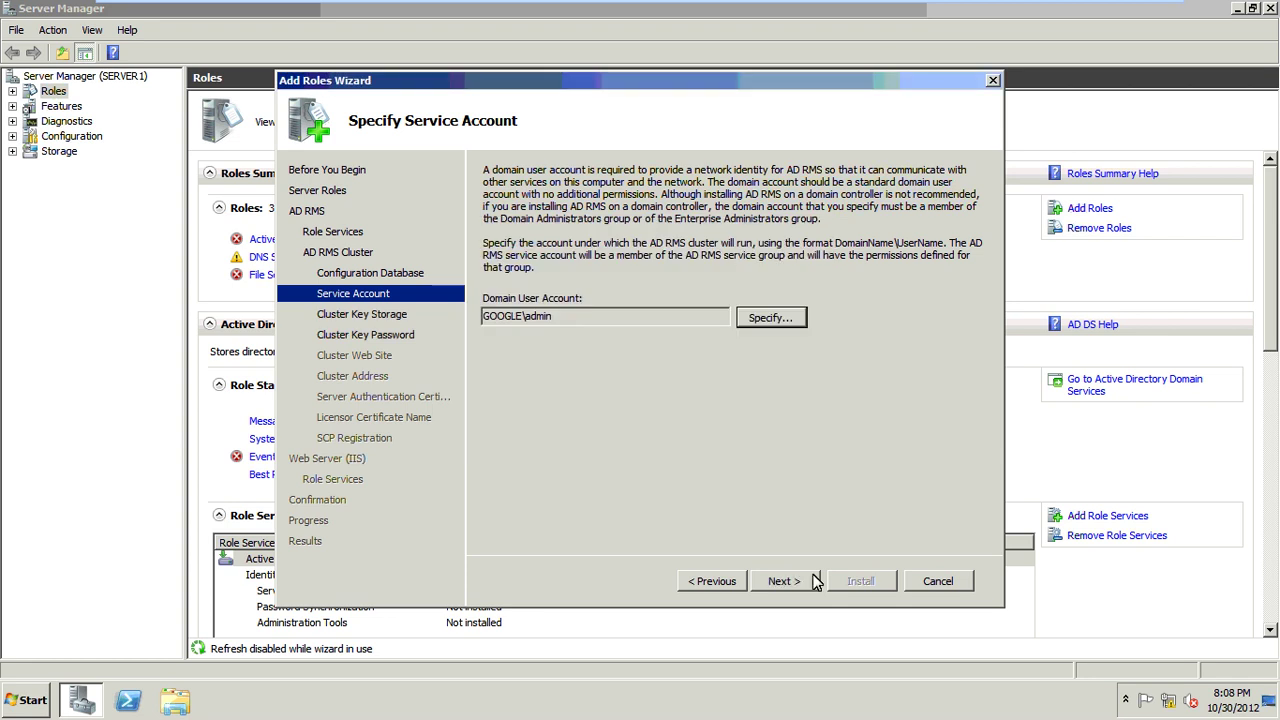
{"action": "left_click", "coordinate": [814, 588]}
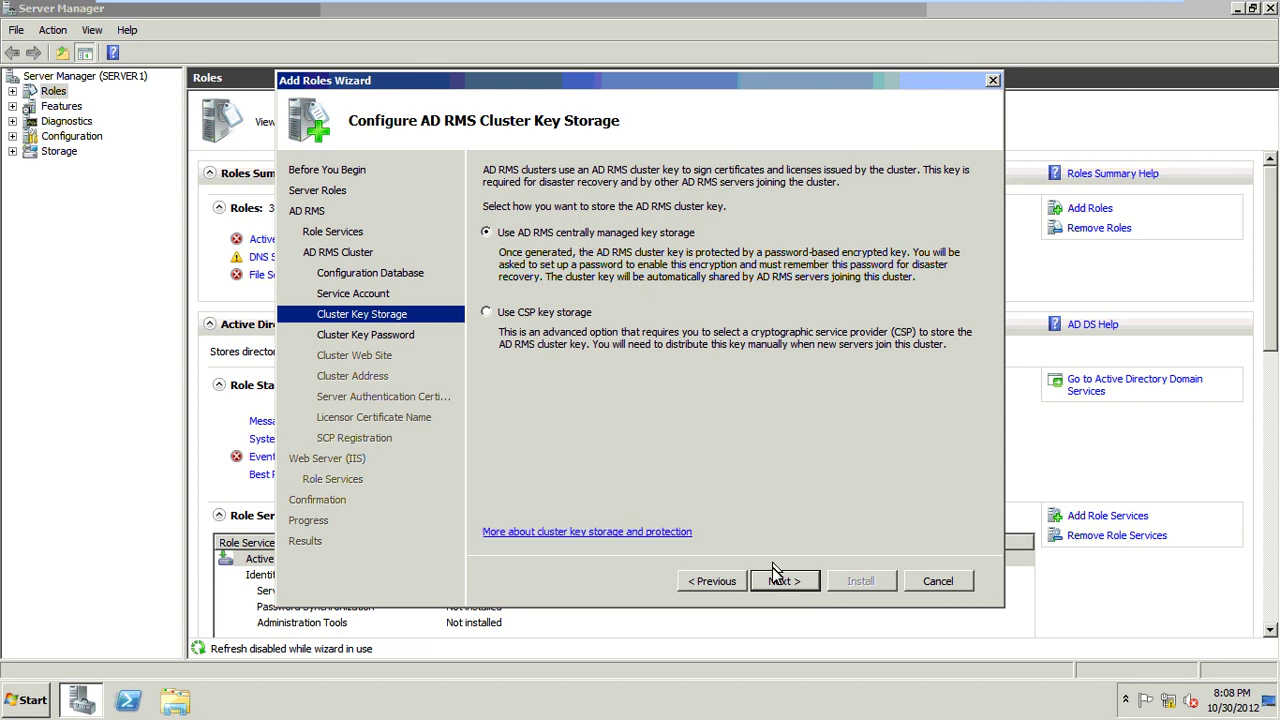
Step: Keep centralized key storage, enter and confirm a cluster key password, and keep Default Web Site
{"action": "left_click", "coordinate": [780, 580]}
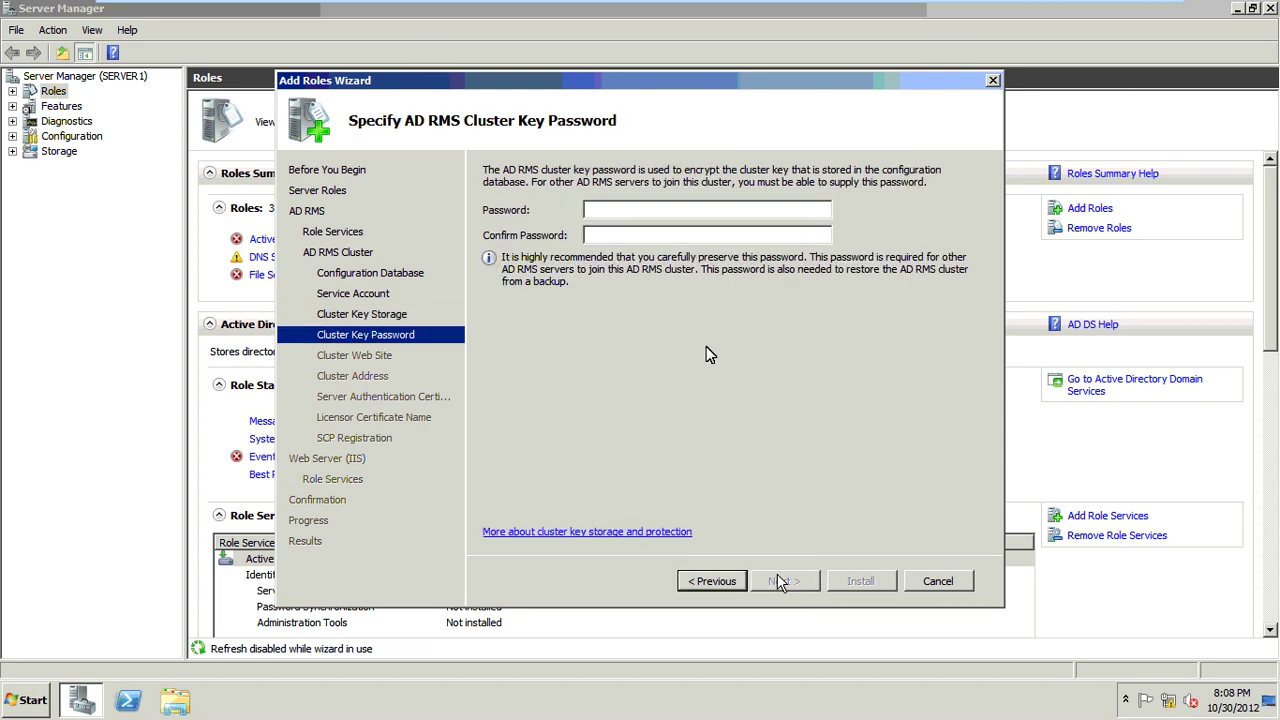
{"action": "left_click", "coordinate": [652, 212]}
{"action": "type", "text": "Pa$$w0rd"}
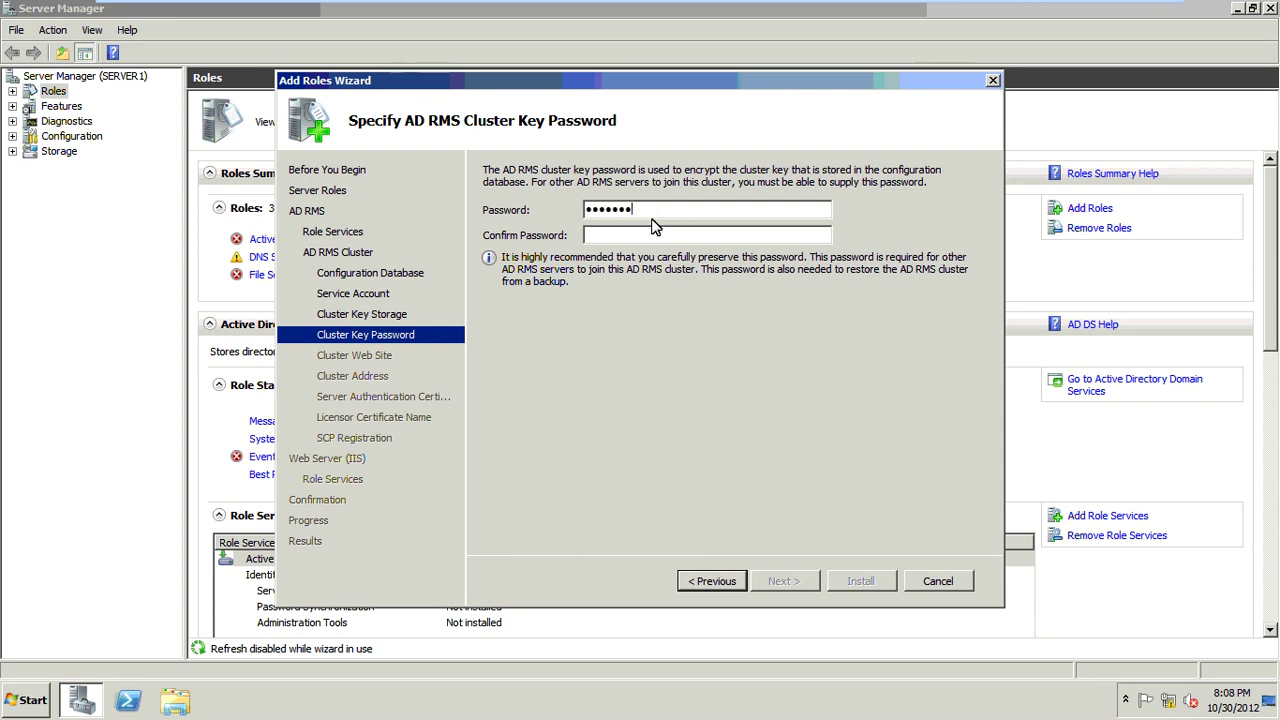
{"action": "key", "text": "Tab"}
{"action": "type", "text": "***"}
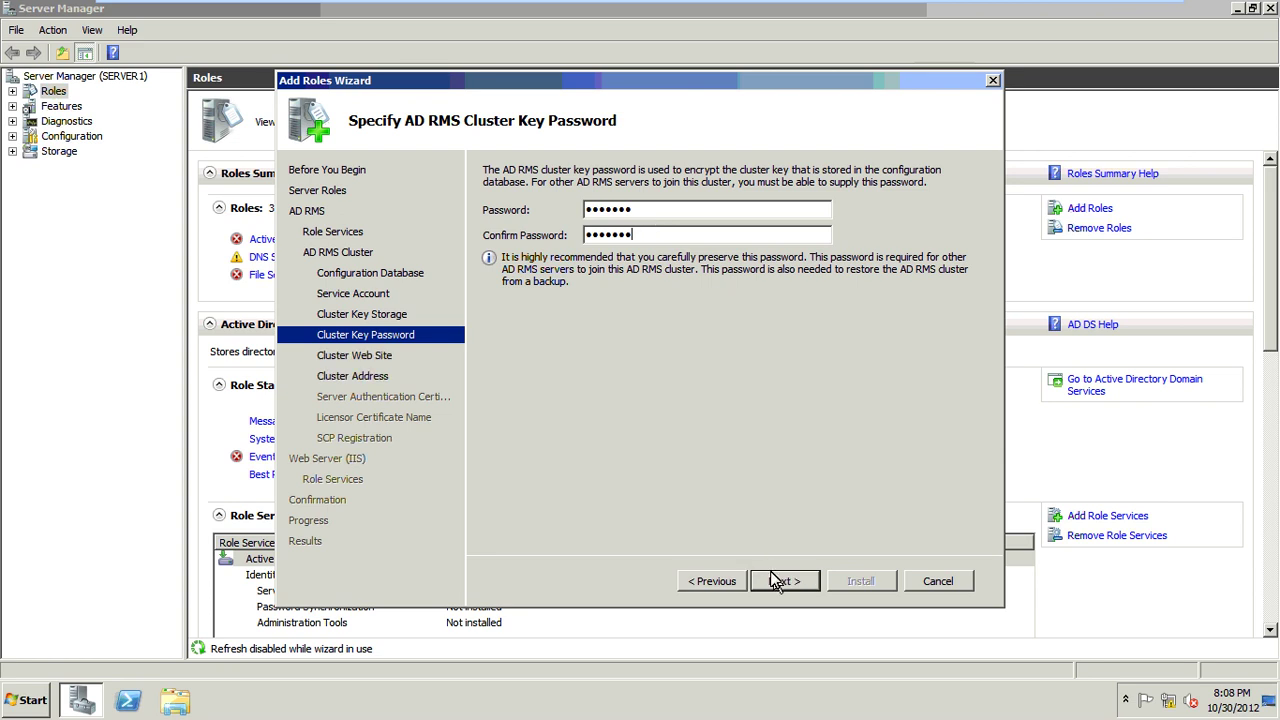
{"action": "left_click", "coordinate": [777, 578]}
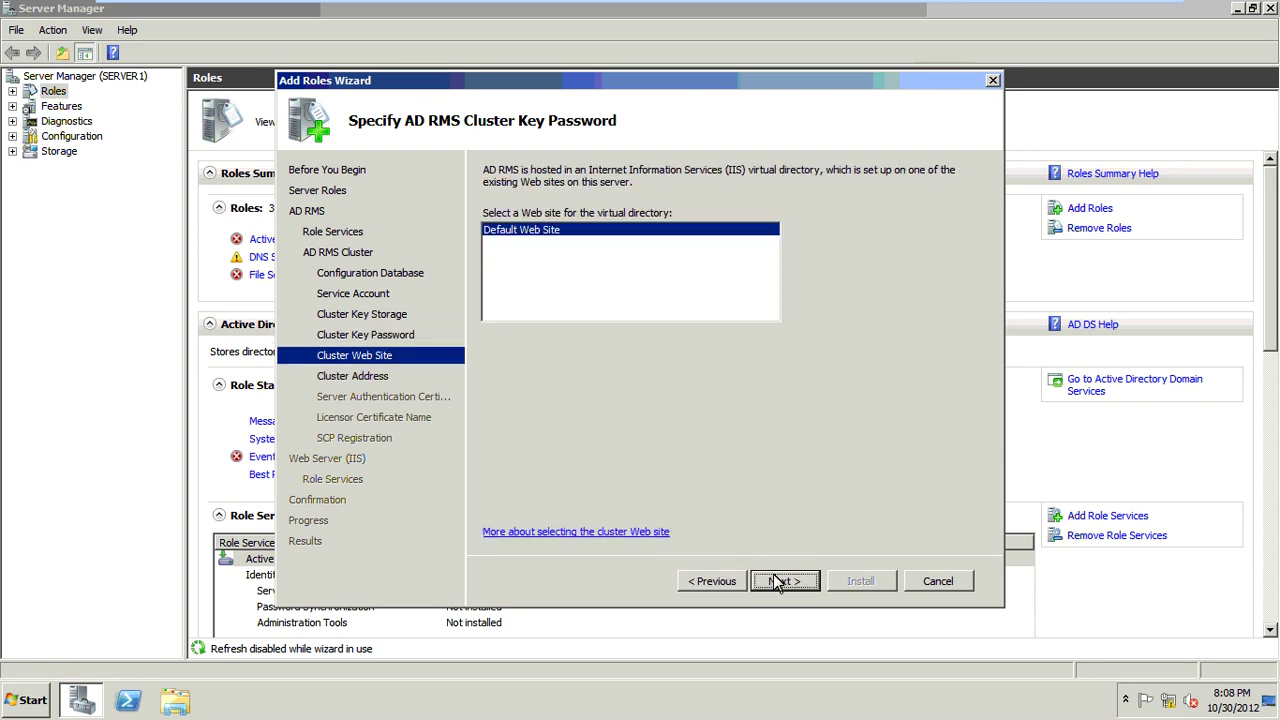
{"action": "left_click", "coordinate": [777, 580]}
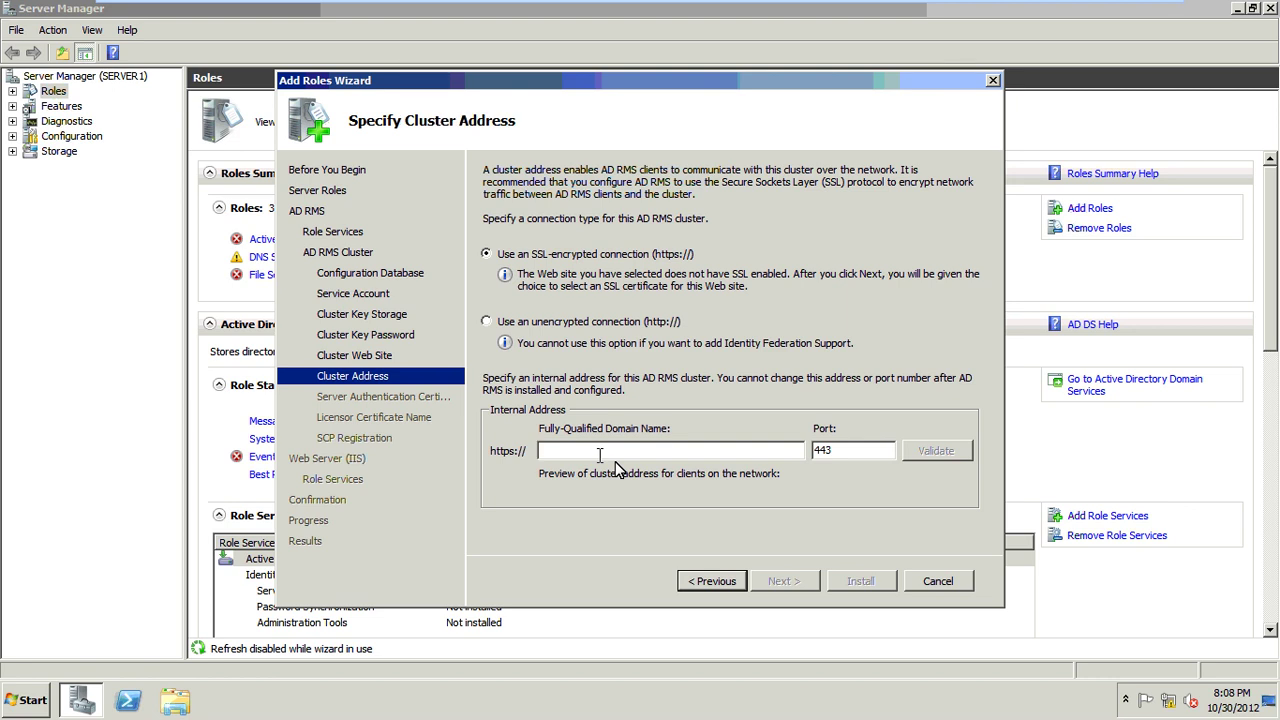
Step: Check the computer's full name in the Computer system properties, then close the window
{"action": "left_click", "coordinate": [33, 693]}
{"action": "right_click", "coordinate": [293, 412]}
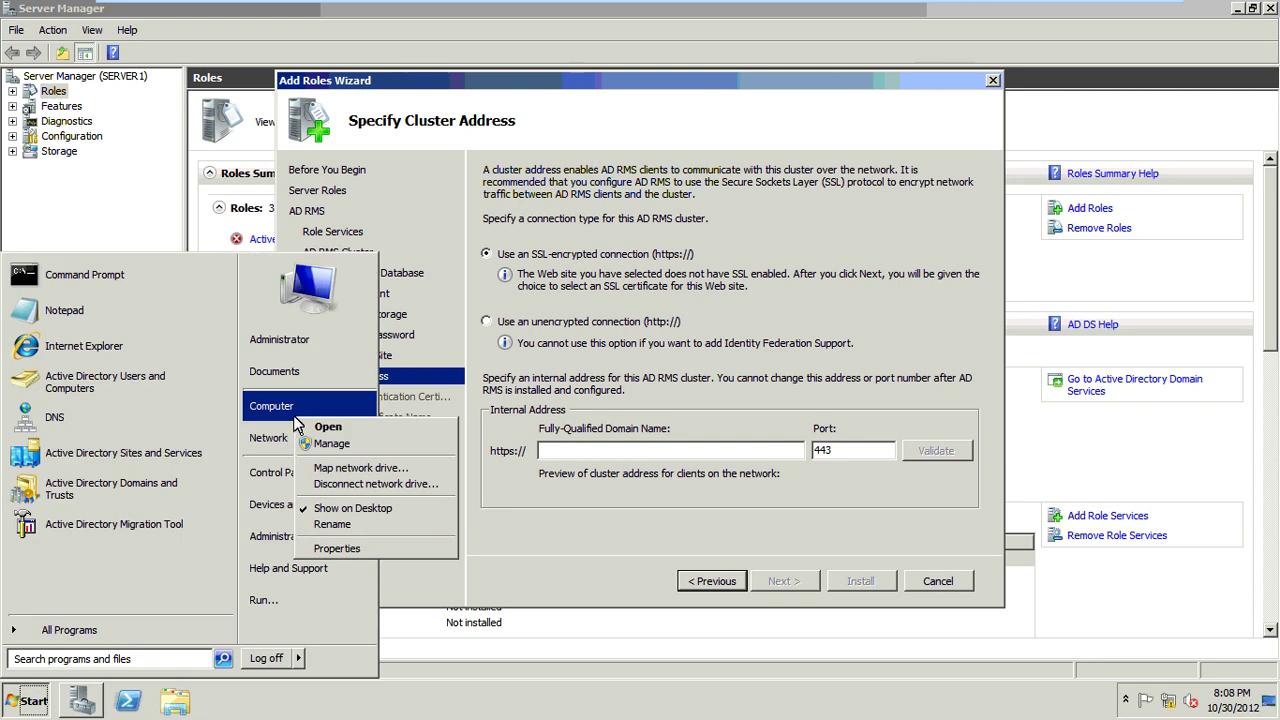
{"action": "left_click", "coordinate": [350, 547]}
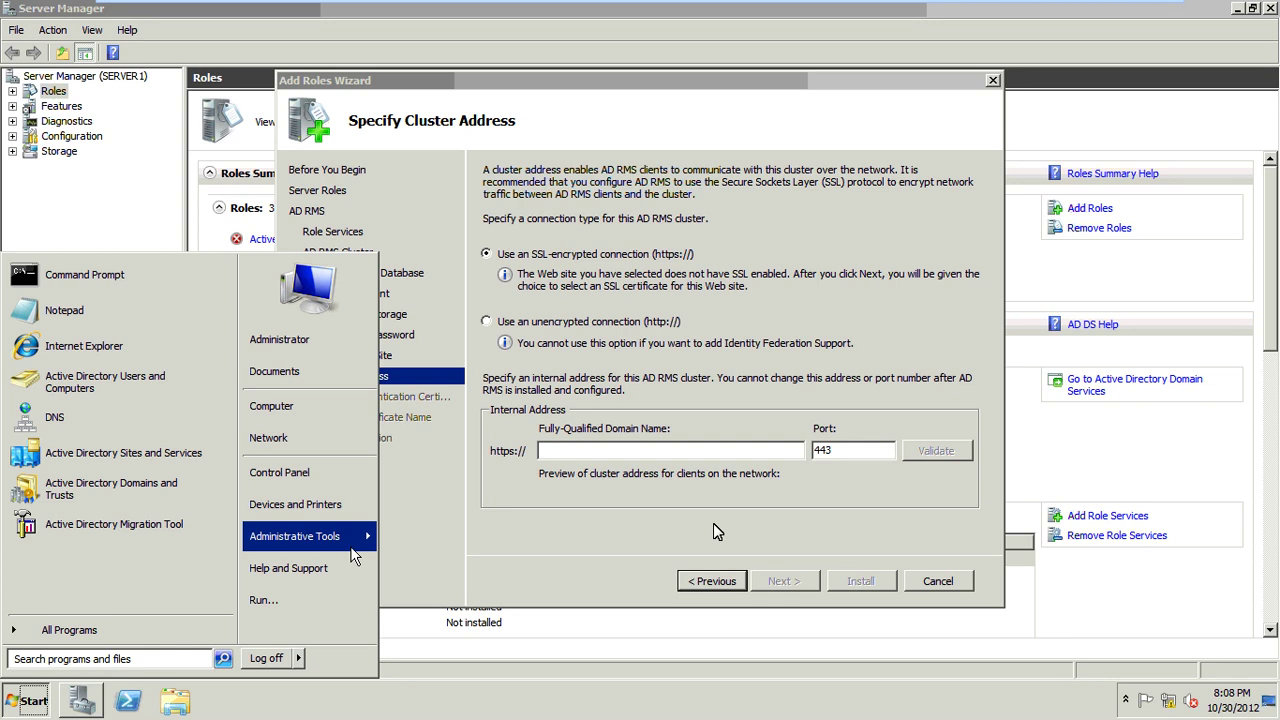
{"action": "mouse_move", "coordinate": [354, 548]}
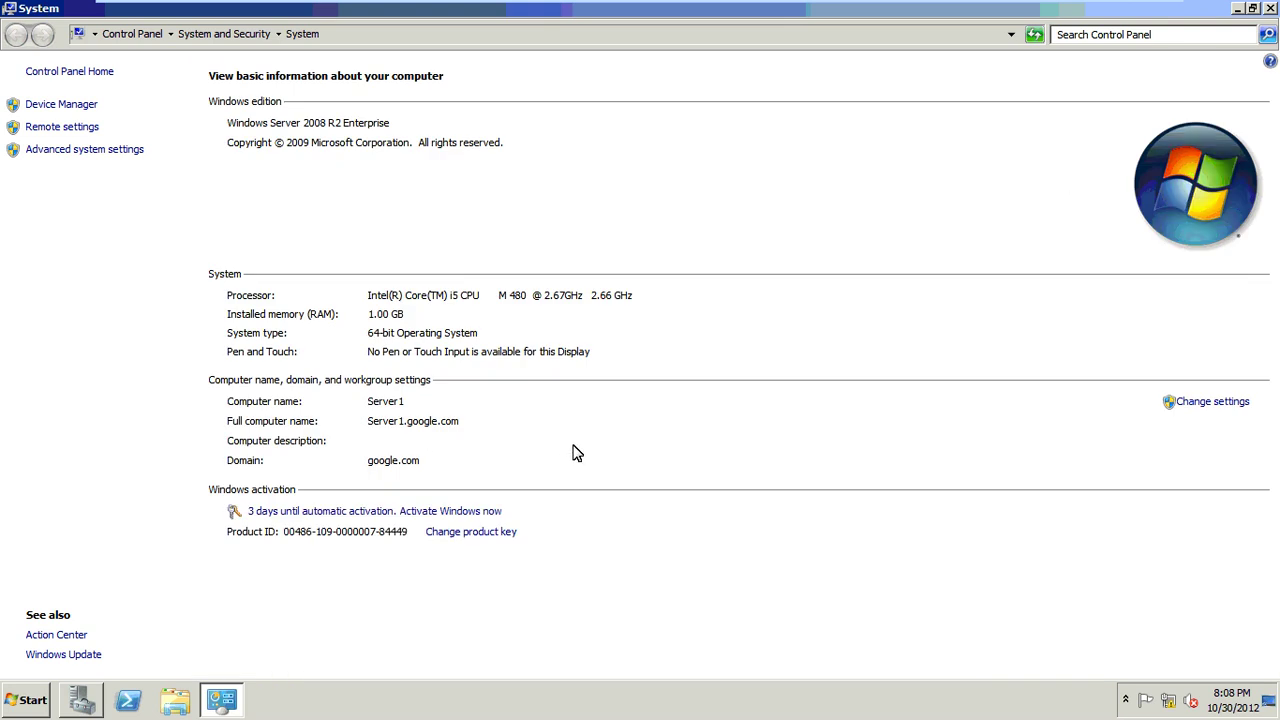
{"action": "key", "text": "alt+F4"}
Step: Enter and validate server1.google.com as the cluster address, then continue
{"action": "type", "text": "serve"}
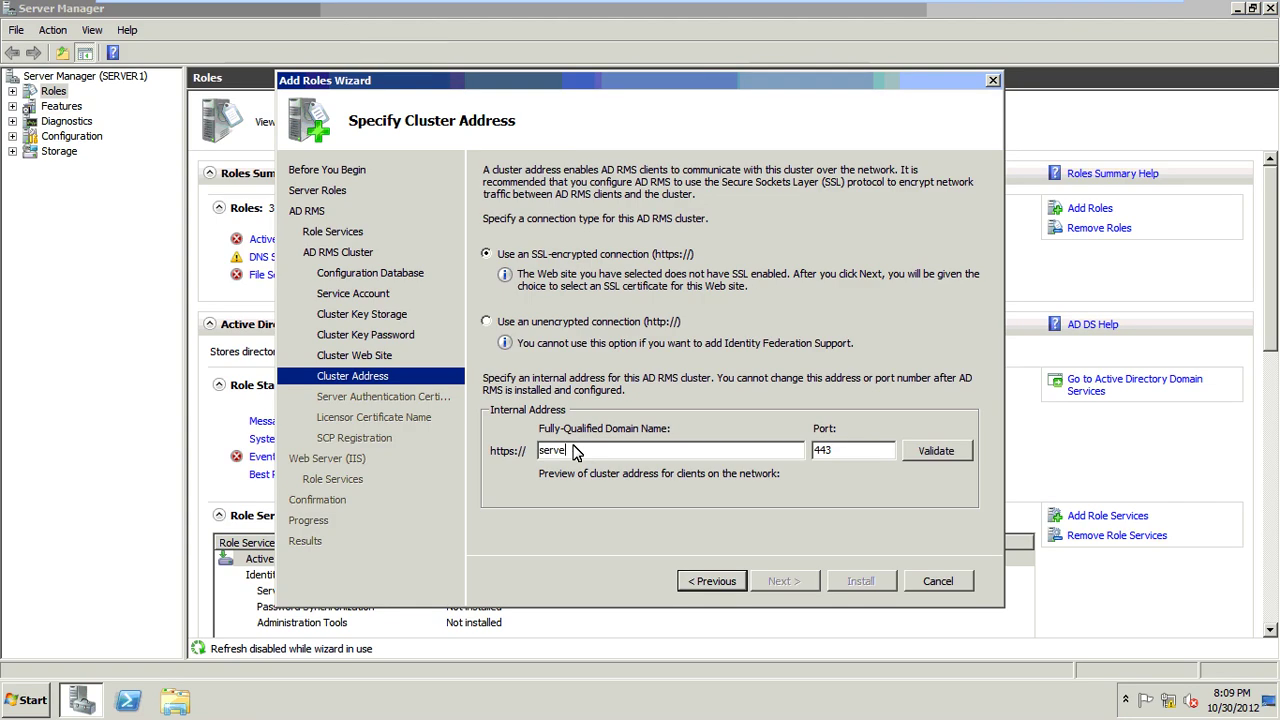
{"action": "type", "text": "r1.google.com"}
{"action": "left_click", "coordinate": [922, 451]}
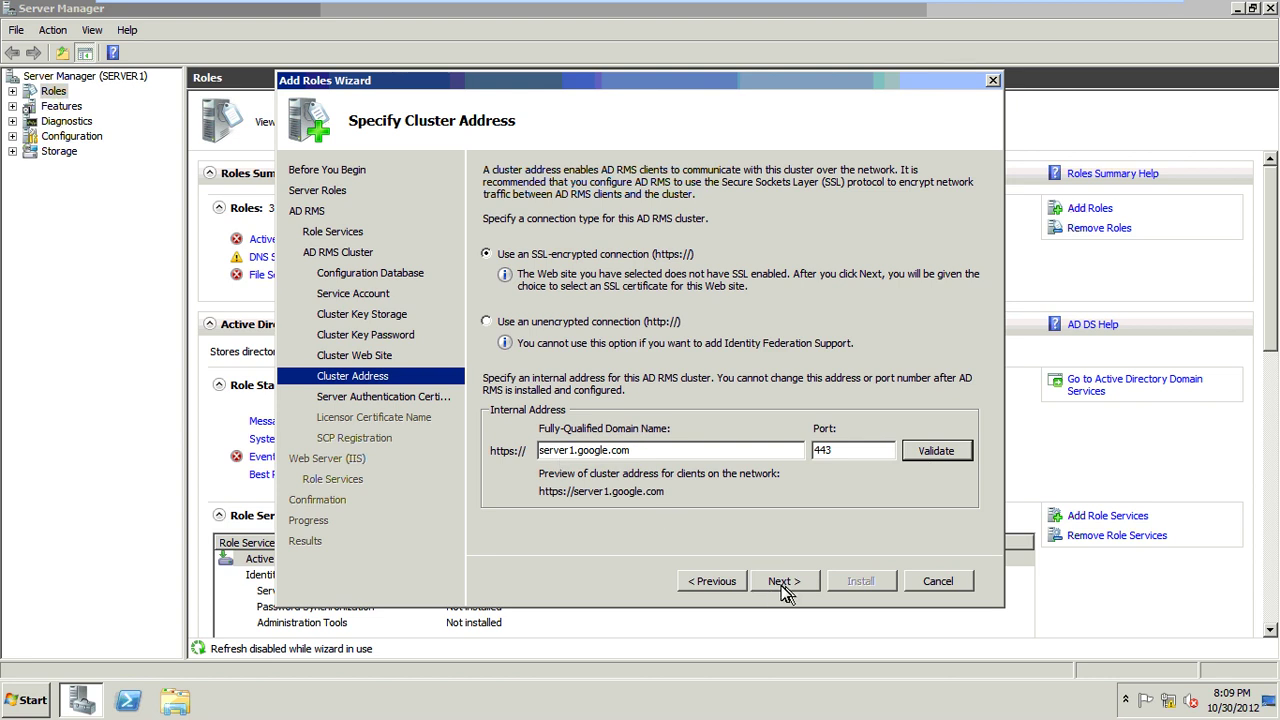
{"action": "left_click", "coordinate": [785, 584]}
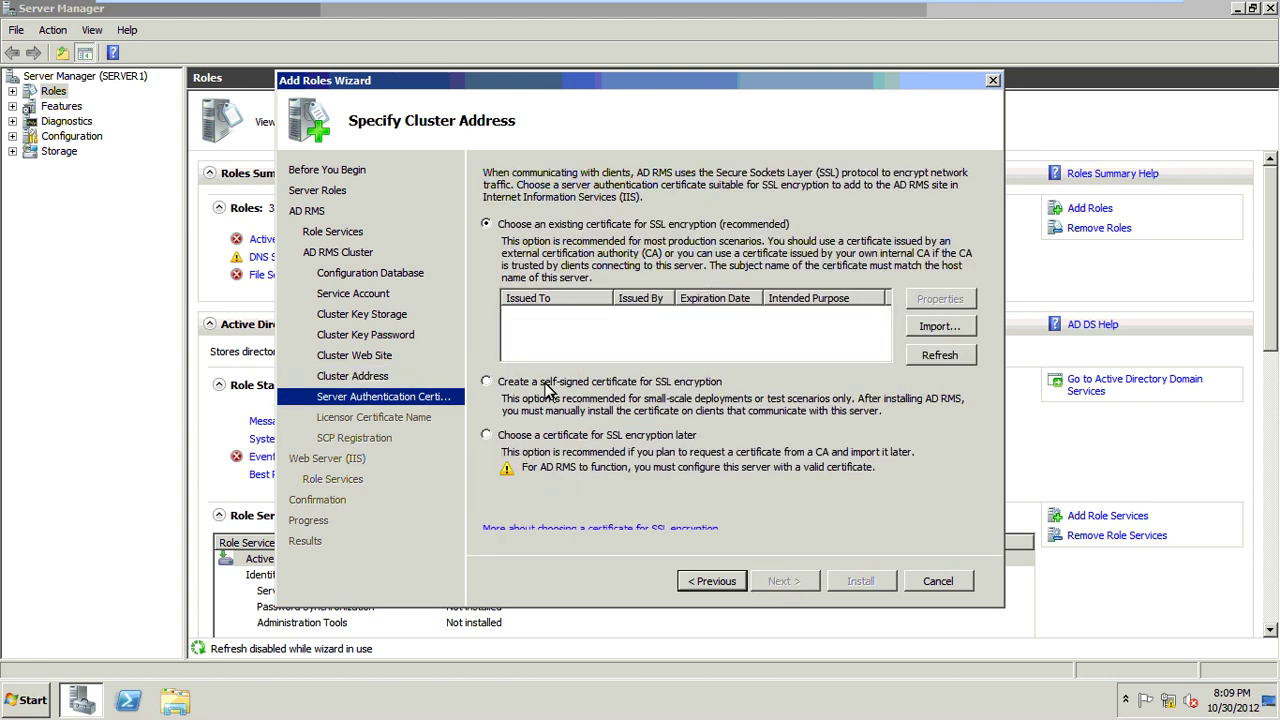
Step: Choose a self-signed SSL certificate, keep licensor name SERVER1, register the SCP now, and keep default IIS services
{"action": "left_click", "coordinate": [714, 386]}
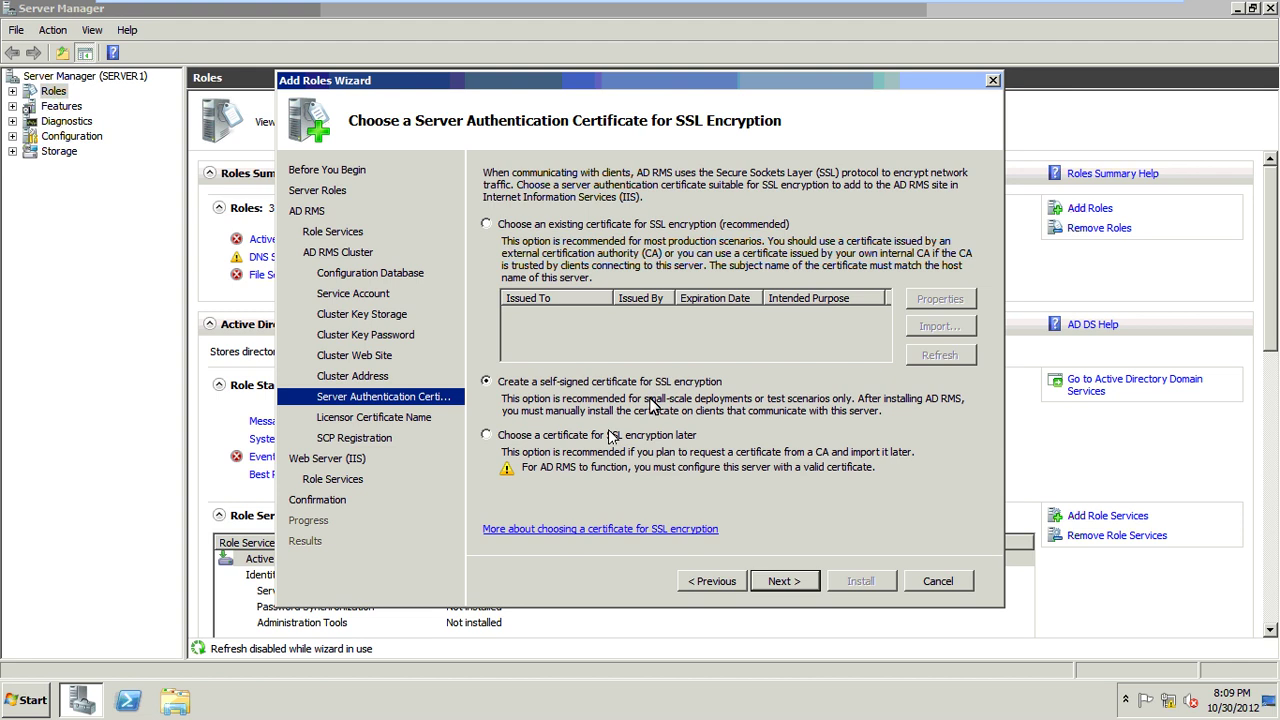
{"action": "left_click", "coordinate": [775, 580]}
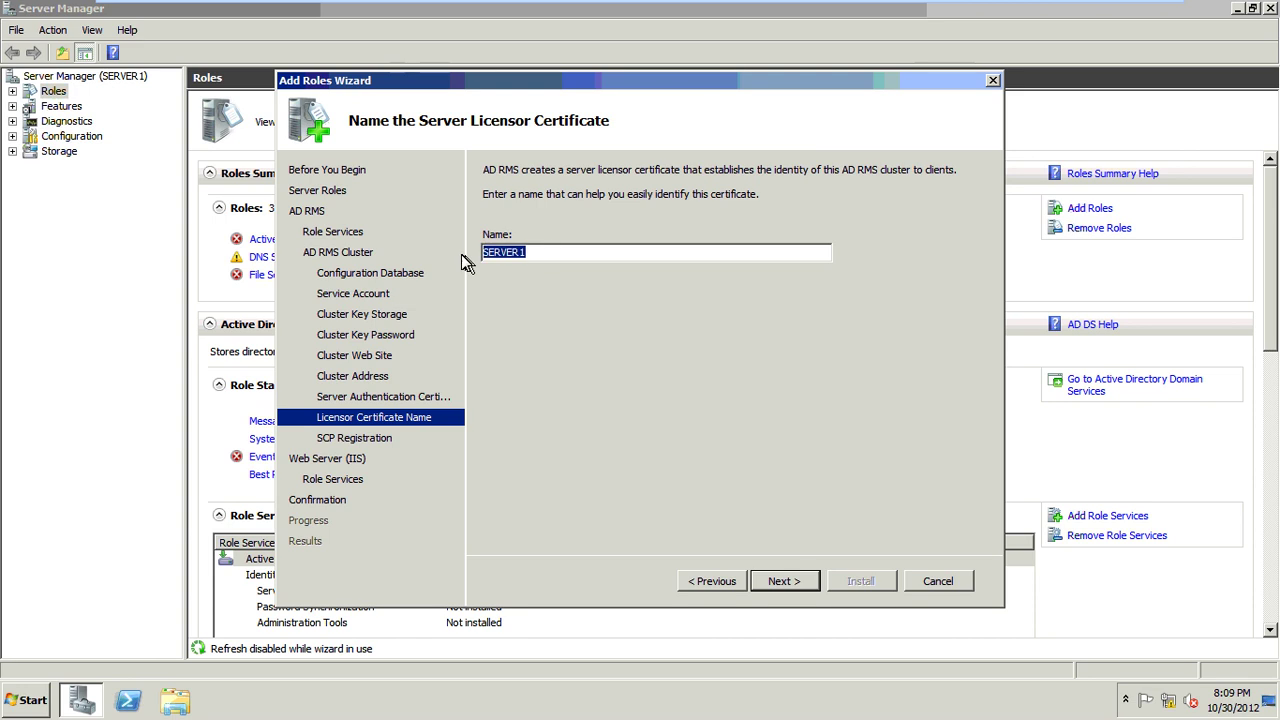
{"action": "left_click", "coordinate": [551, 258]}
{"action": "left_click", "coordinate": [774, 581]}
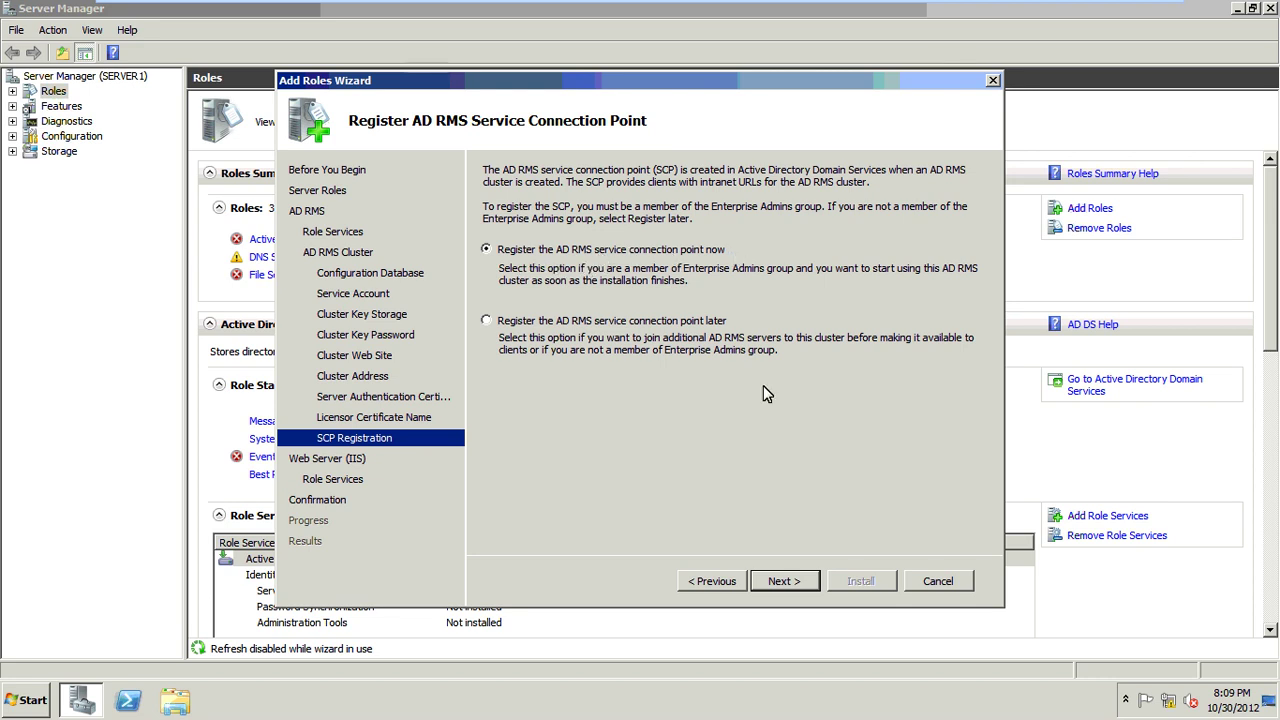
{"action": "left_click", "coordinate": [806, 583]}
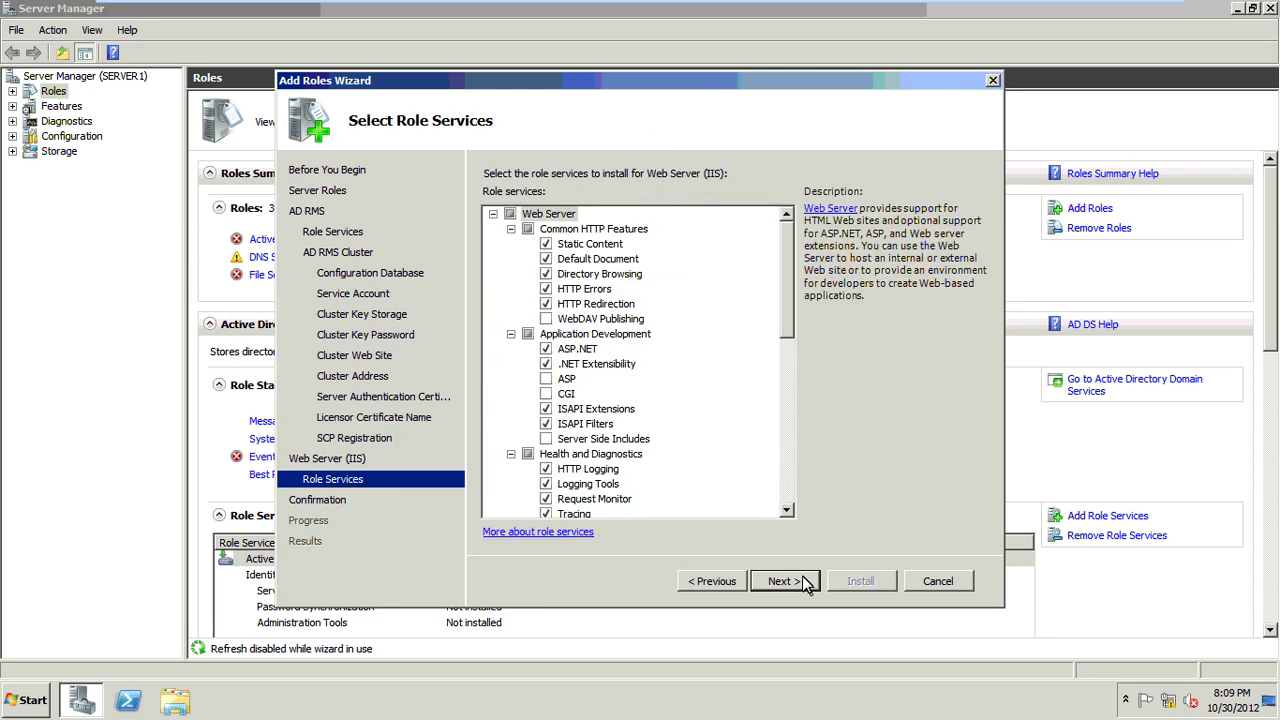
{"action": "left_click", "coordinate": [806, 583]}
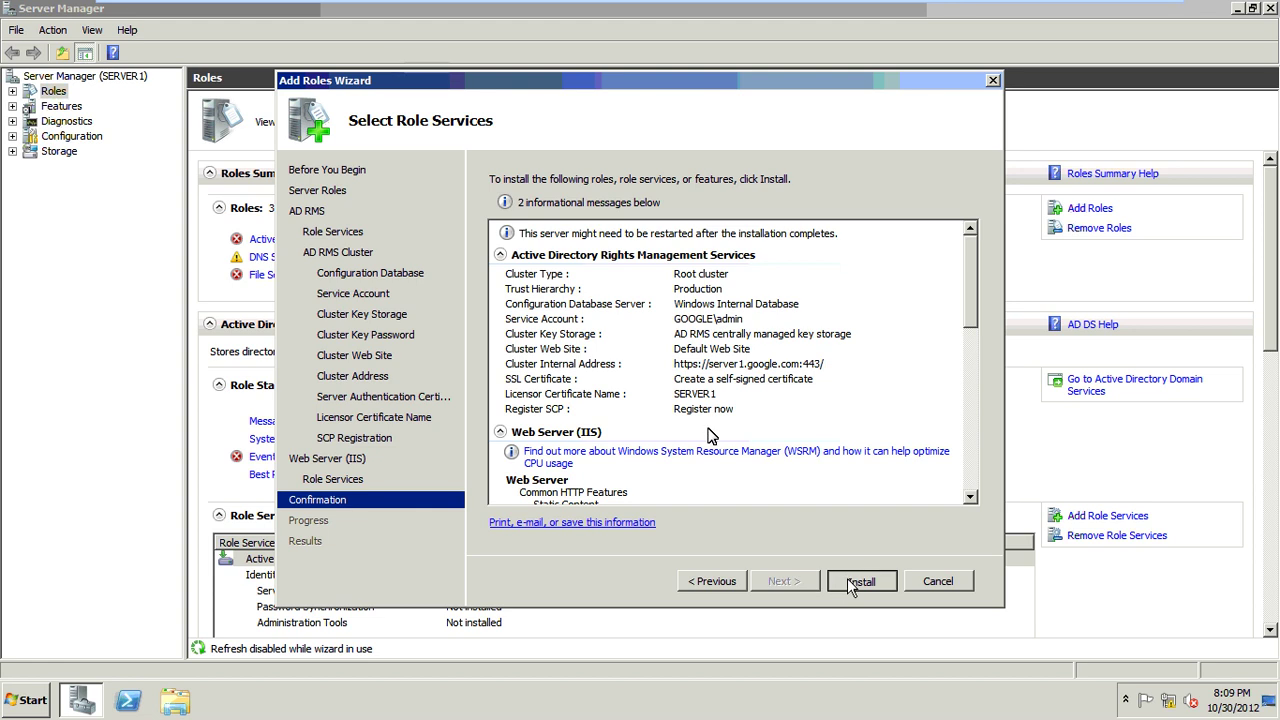
Step: Install AD RMS and Web Server (IIS), then review the successful installation results
{"action": "left_click", "coordinate": [853, 583]}
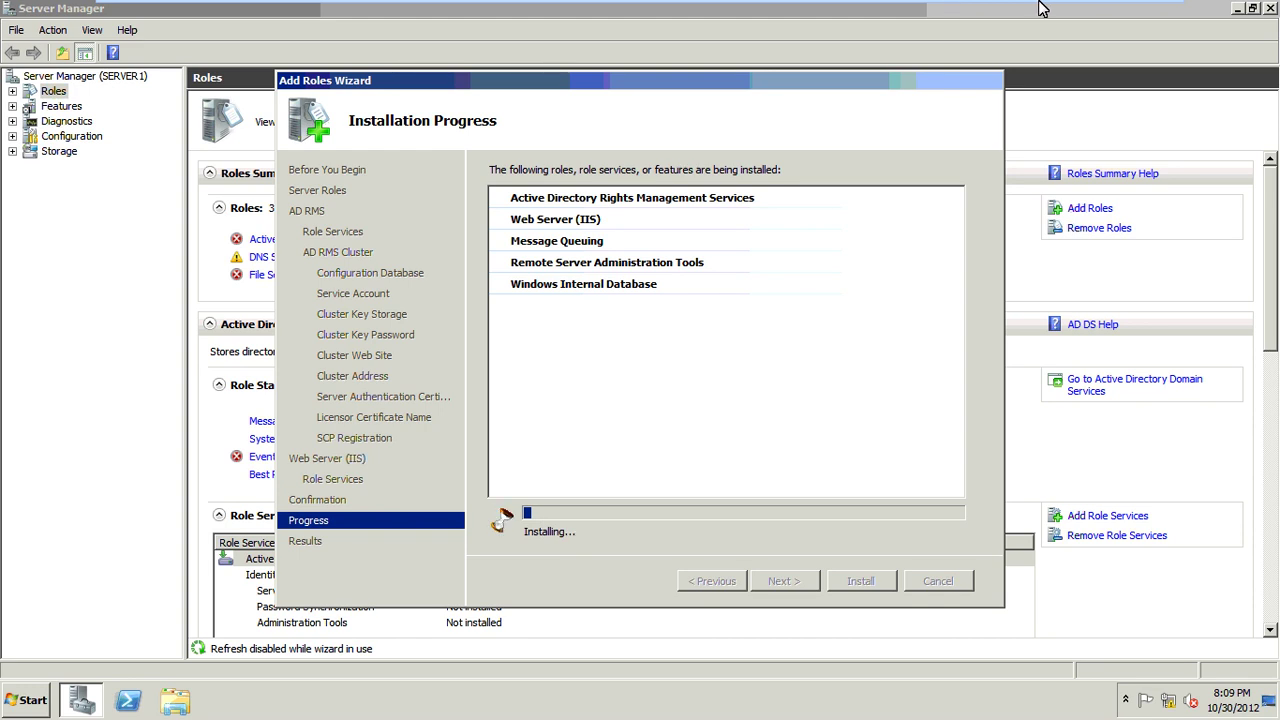
{"action": "mouse_move", "coordinate": [1105, 8]}
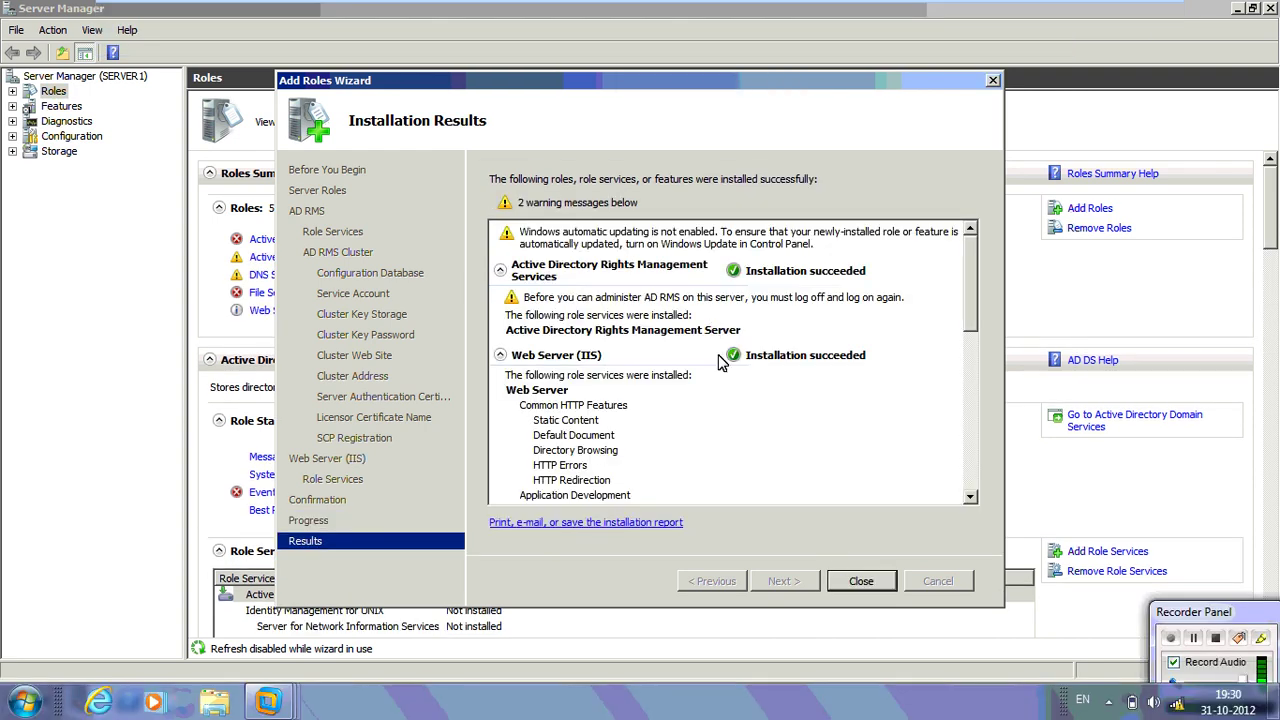
{"action": "left_click", "coordinate": [860, 582]}
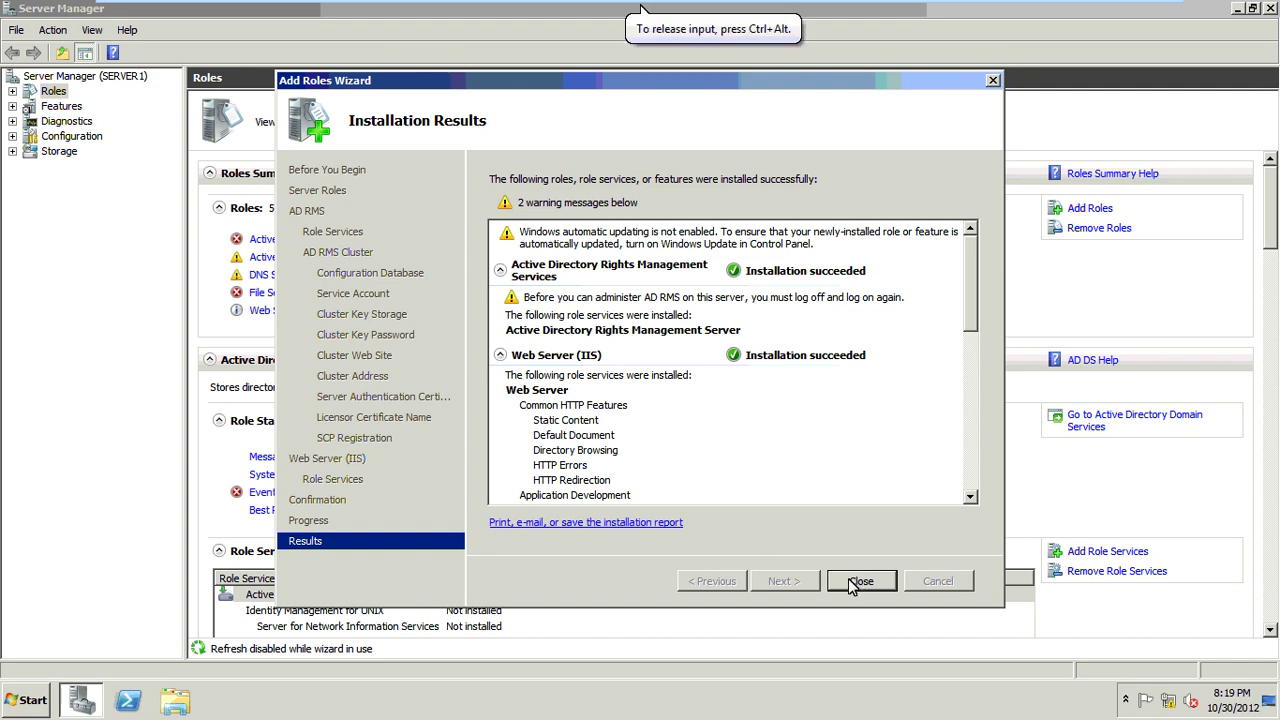
{"action": "left_click", "coordinate": [858, 582]}
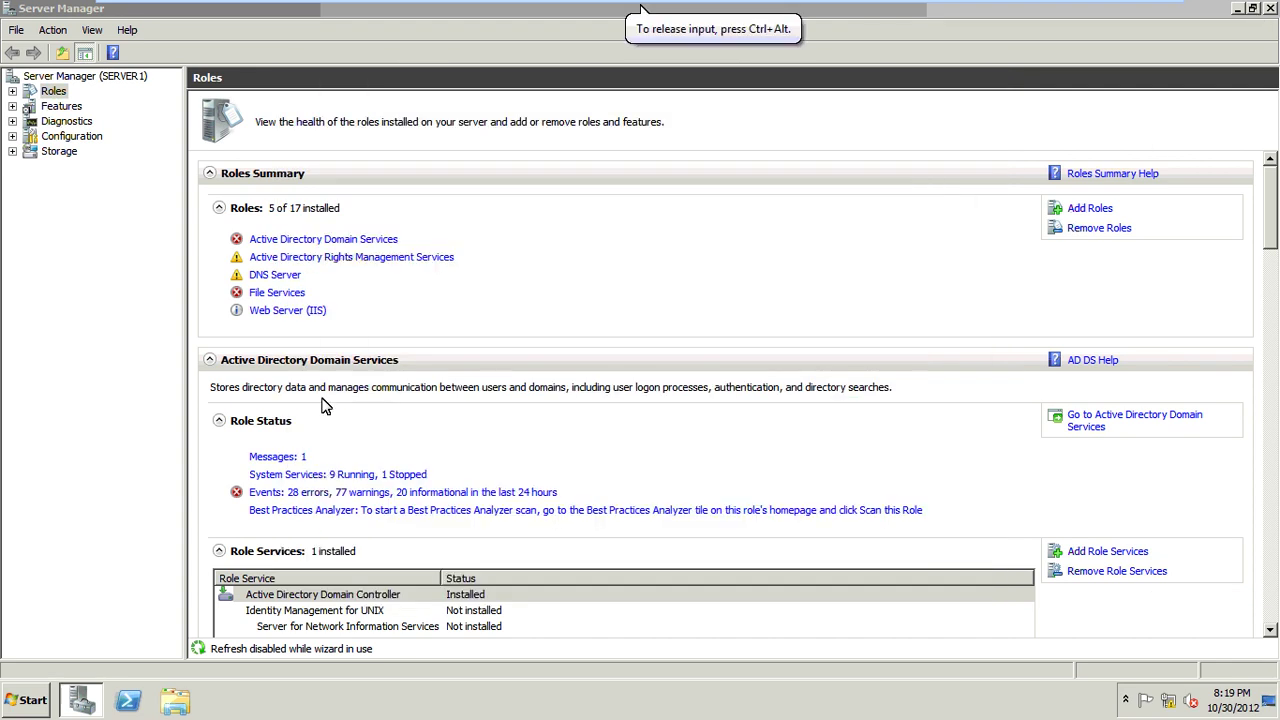
Step: Log off from the Start menu and log back on with the administrator password
{"action": "key", "text": "super"}
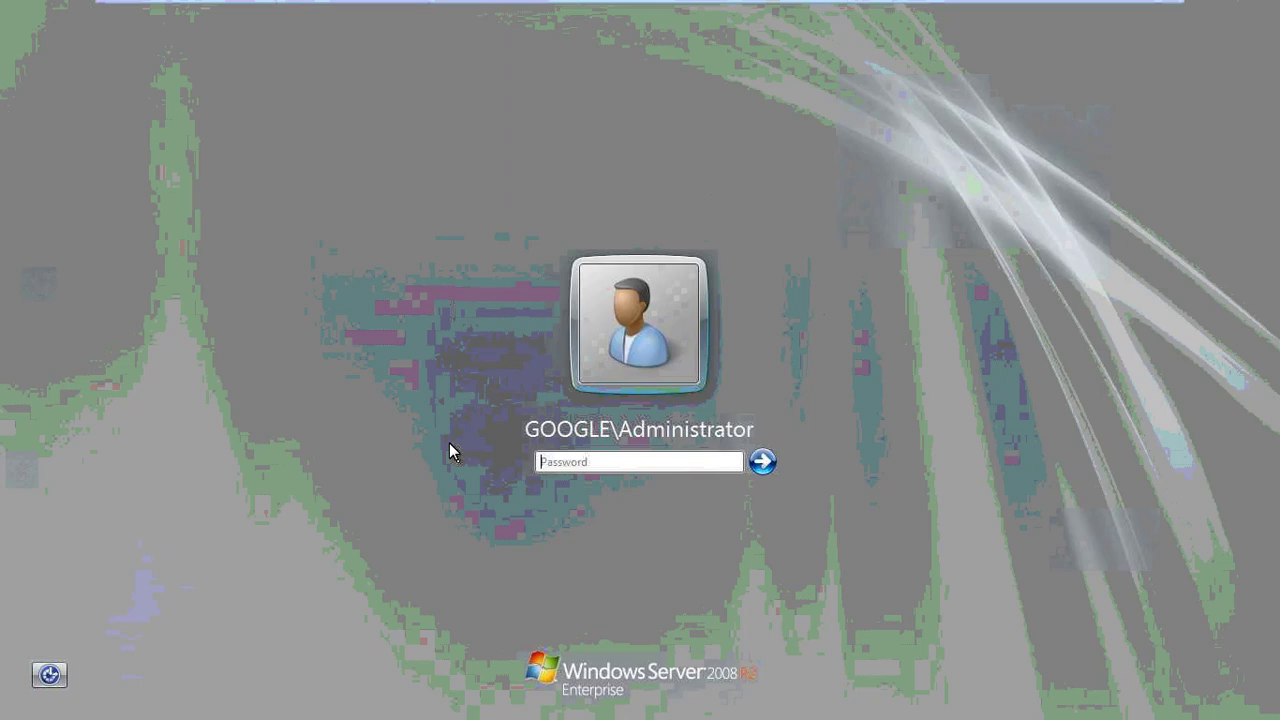
{"action": "type", "text": "******"}
{"action": "key", "text": "Return"}
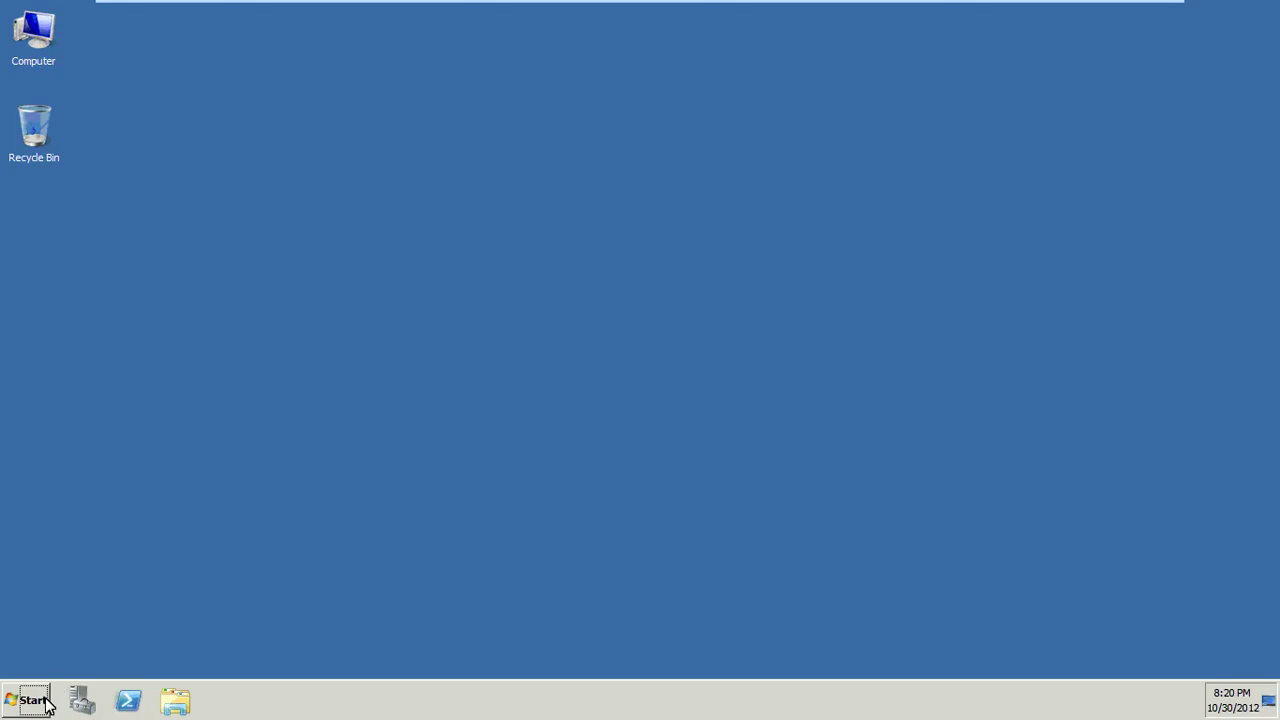
{"action": "left_click", "coordinate": [47, 703]}
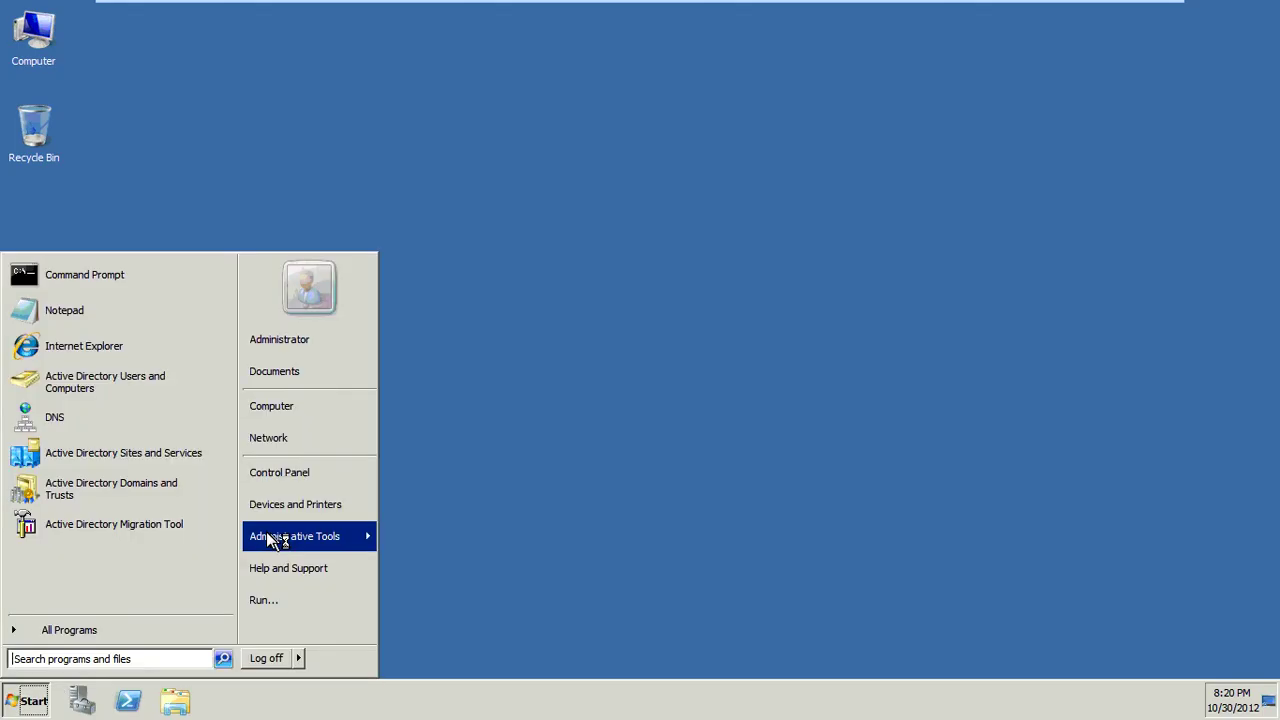
{"action": "mouse_move", "coordinate": [273, 539]}
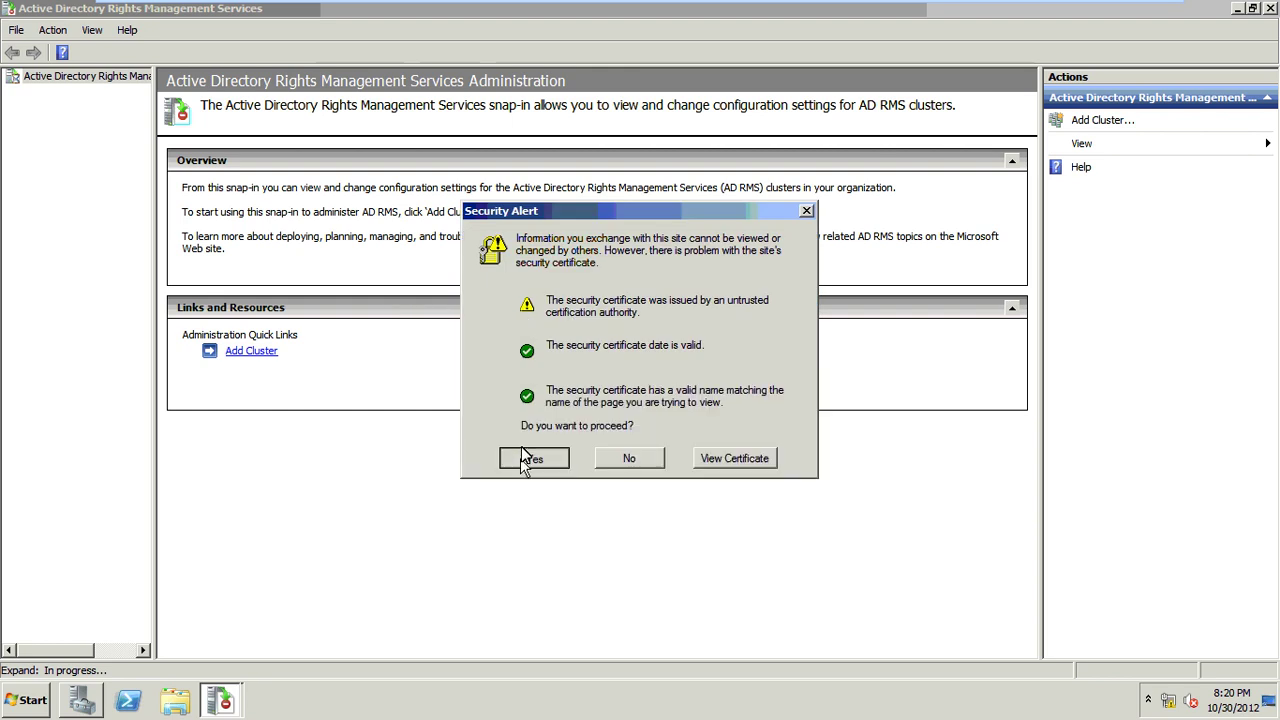
Step: Accept the Security Alert so the console connects to the server1.google.com cluster
{"action": "left_click", "coordinate": [524, 459]}
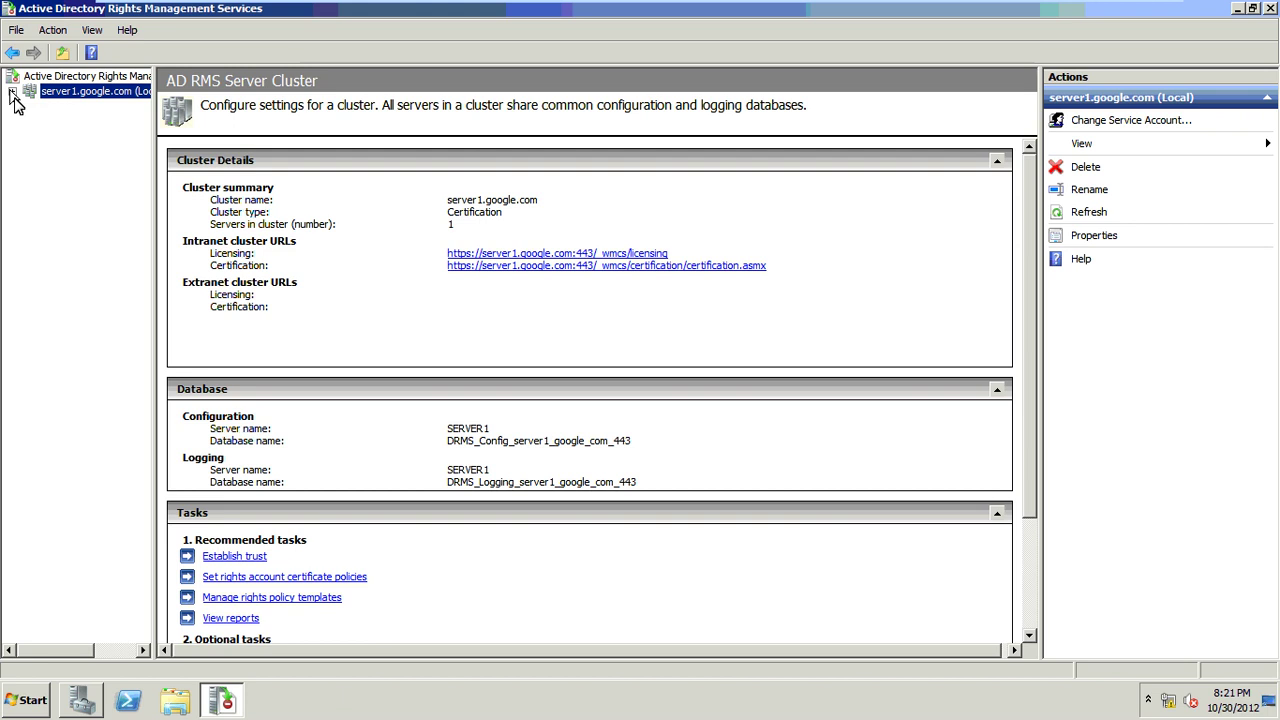
Step: Expand server1.google.com, widen the tree pane, and select Rights Policy Templates
{"action": "left_click", "coordinate": [12, 91]}
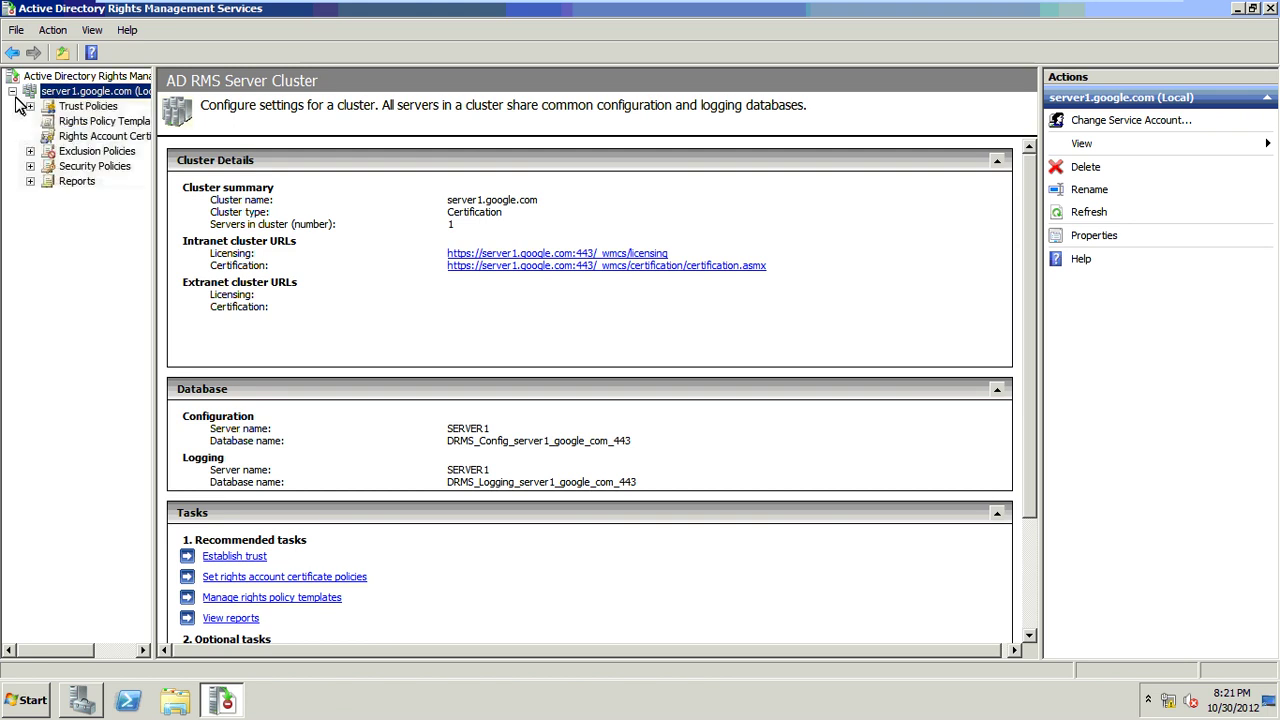
{"action": "left_click_drag", "start_coordinate": [155, 197], "coordinate": [258, 206]}
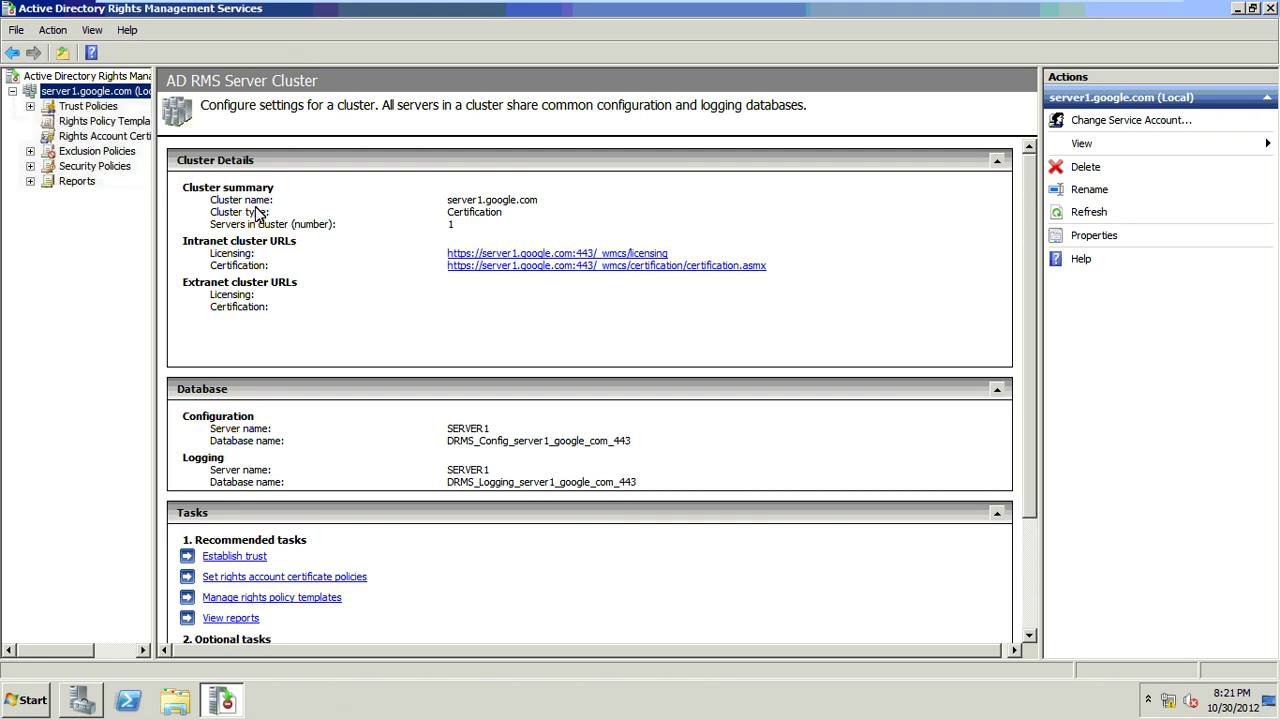
{"action": "left_click", "coordinate": [113, 125]}
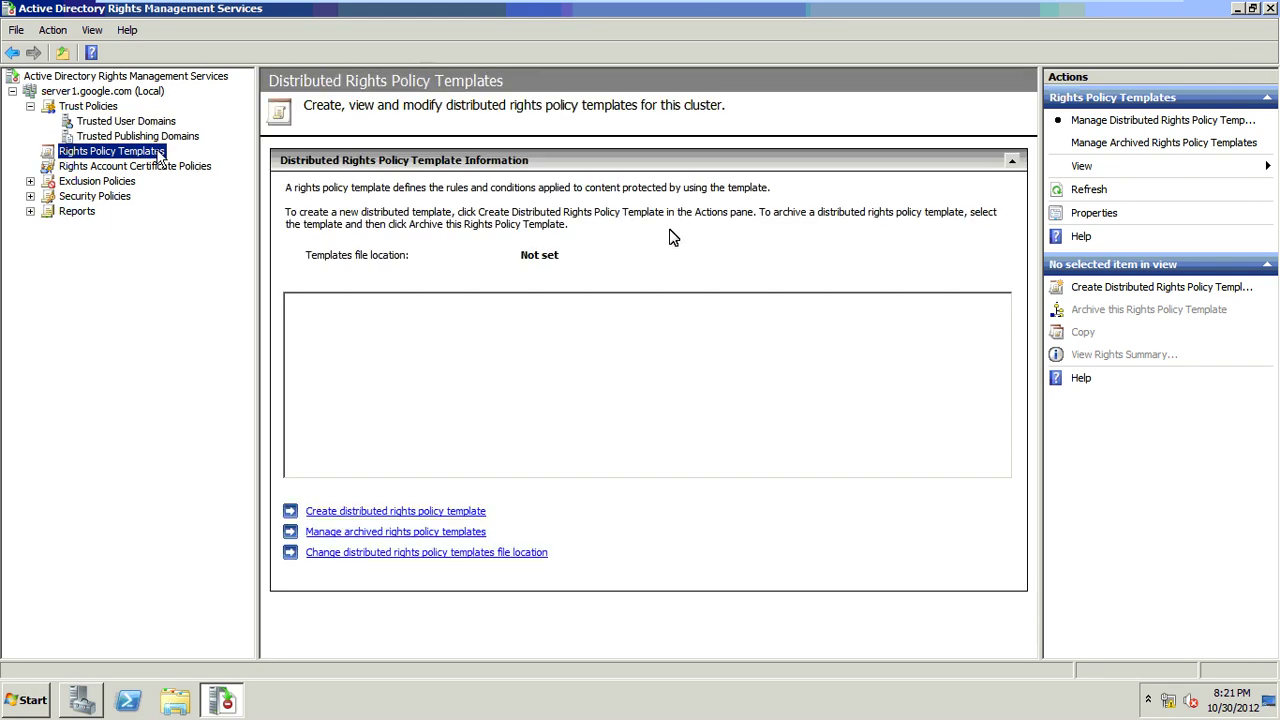
Step: Create a distributed rights policy template with name ADRMS and description ADRMS
{"action": "left_click", "coordinate": [1145, 292]}
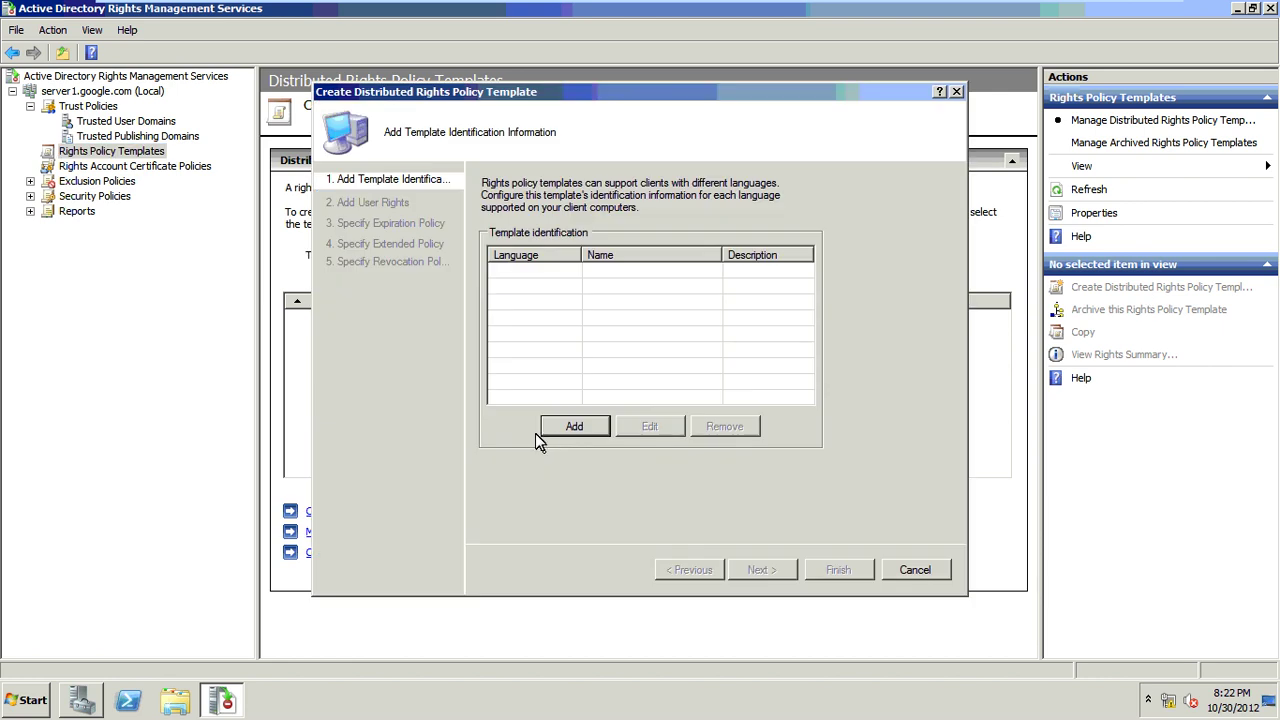
{"action": "left_click", "coordinate": [551, 434]}
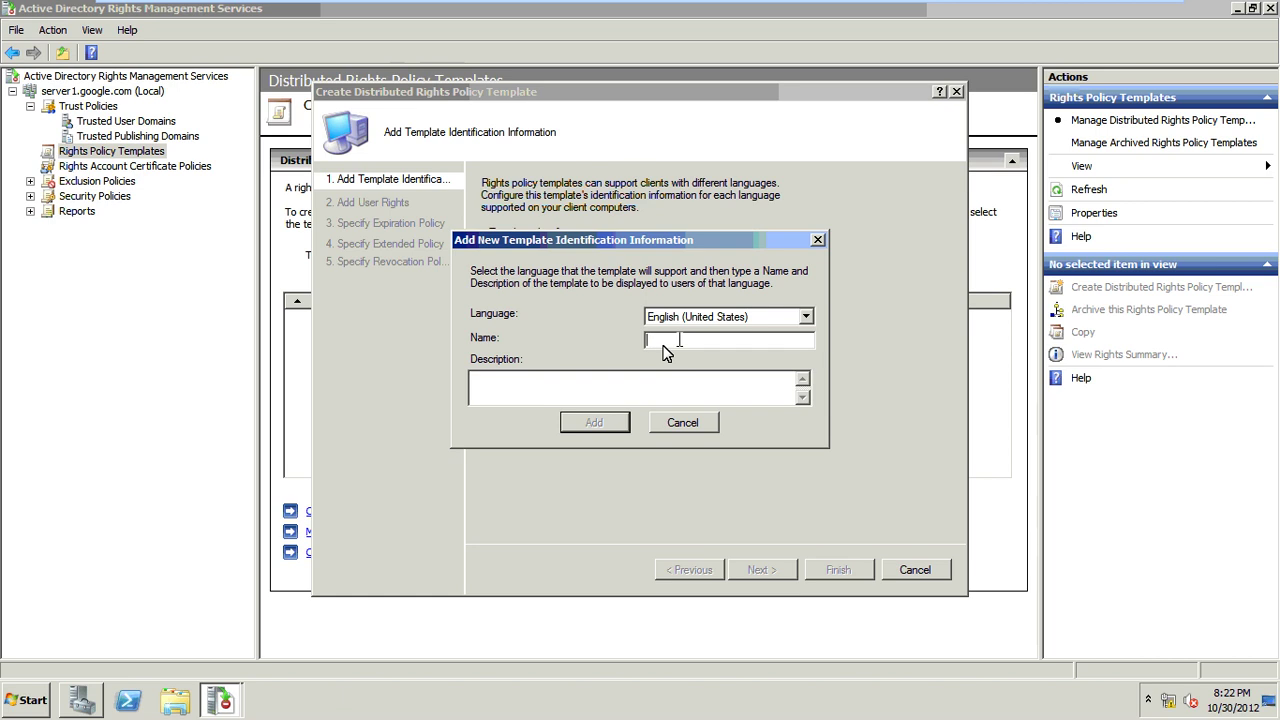
{"action": "type", "text": "ADRMS"}
{"action": "left_click", "coordinate": [643, 387]}
{"action": "type", "text": "ADRMS"}
{"action": "left_click", "coordinate": [624, 422]}
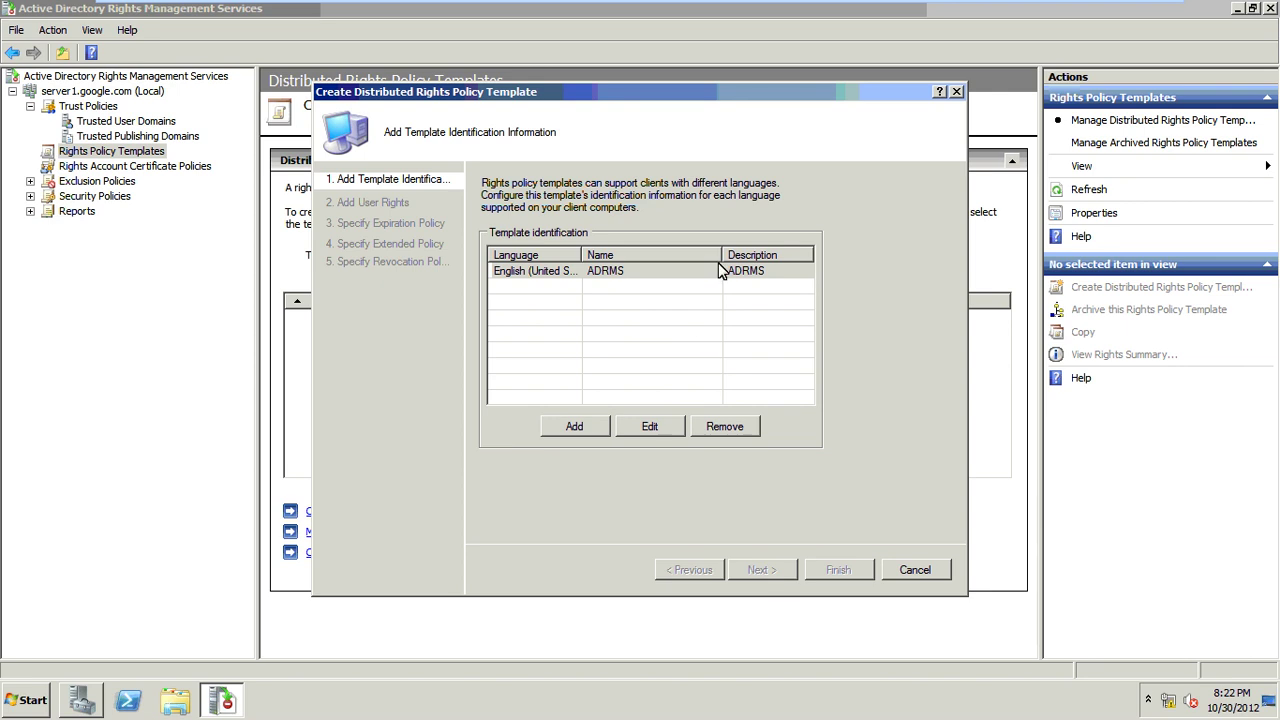
{"action": "key", "text": "Return"}
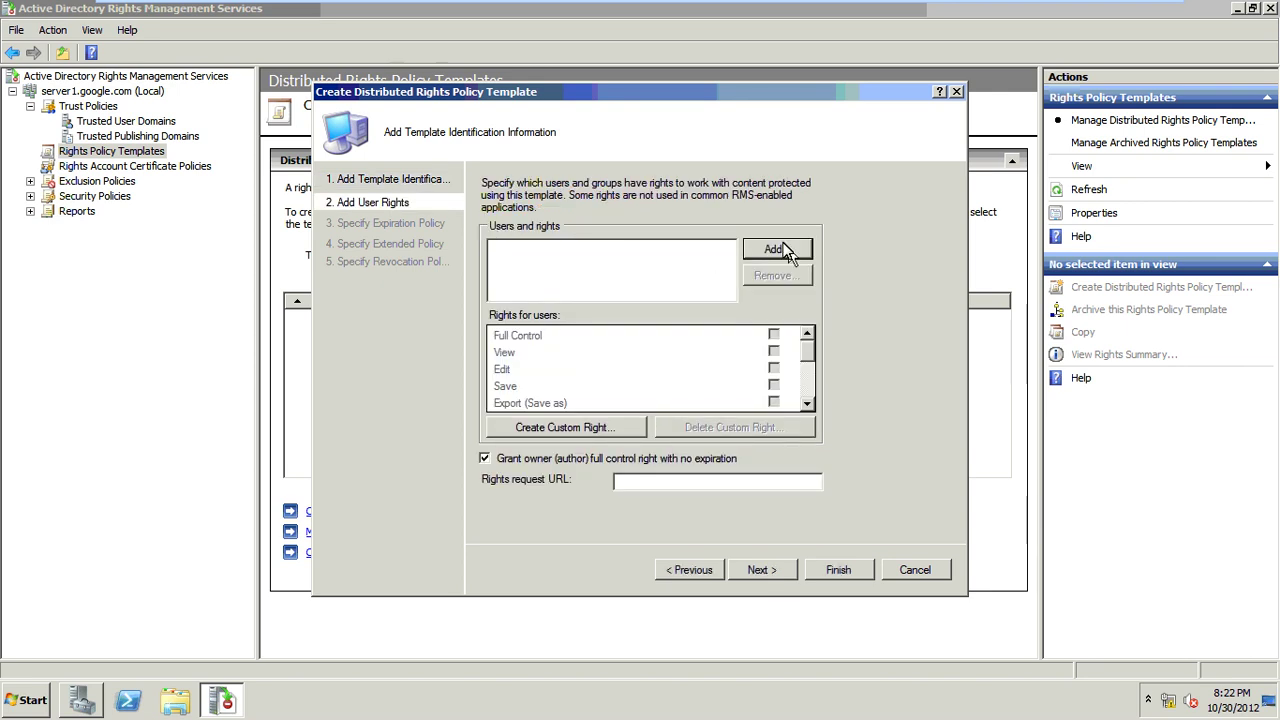
Step: Add the admin user by e-mail address and grant Full Control
{"action": "left_click", "coordinate": [788, 251]}
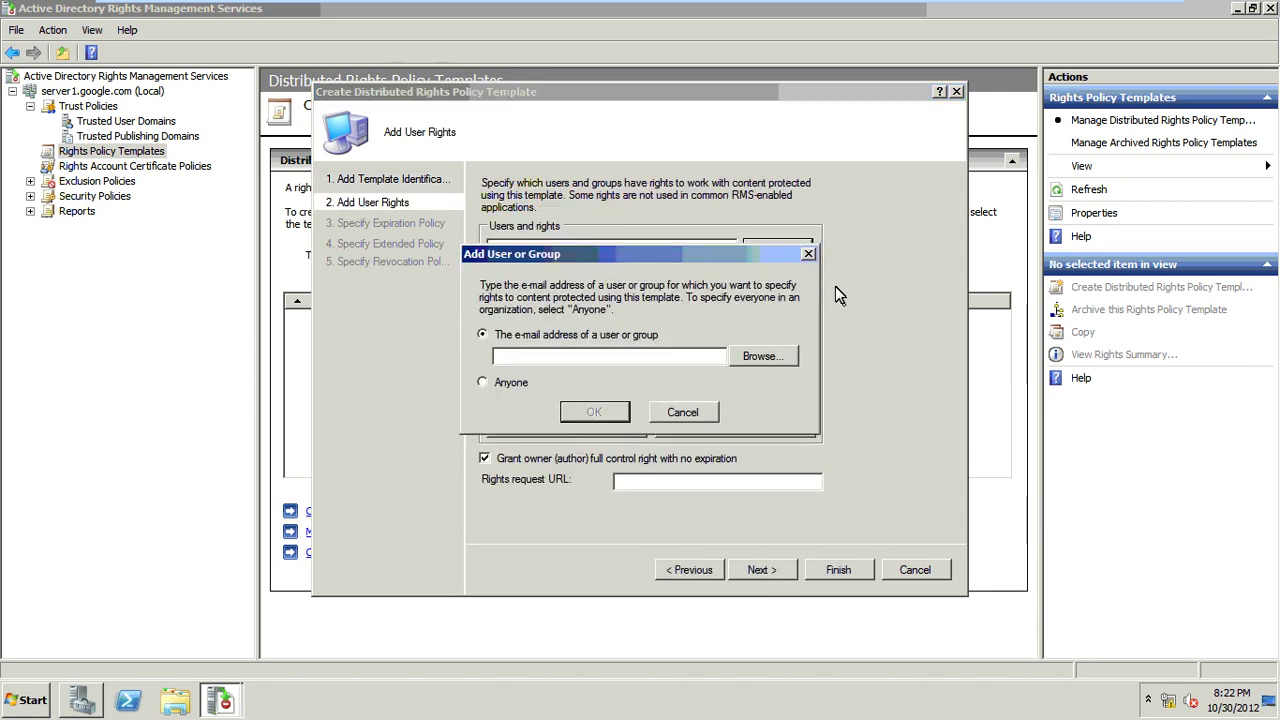
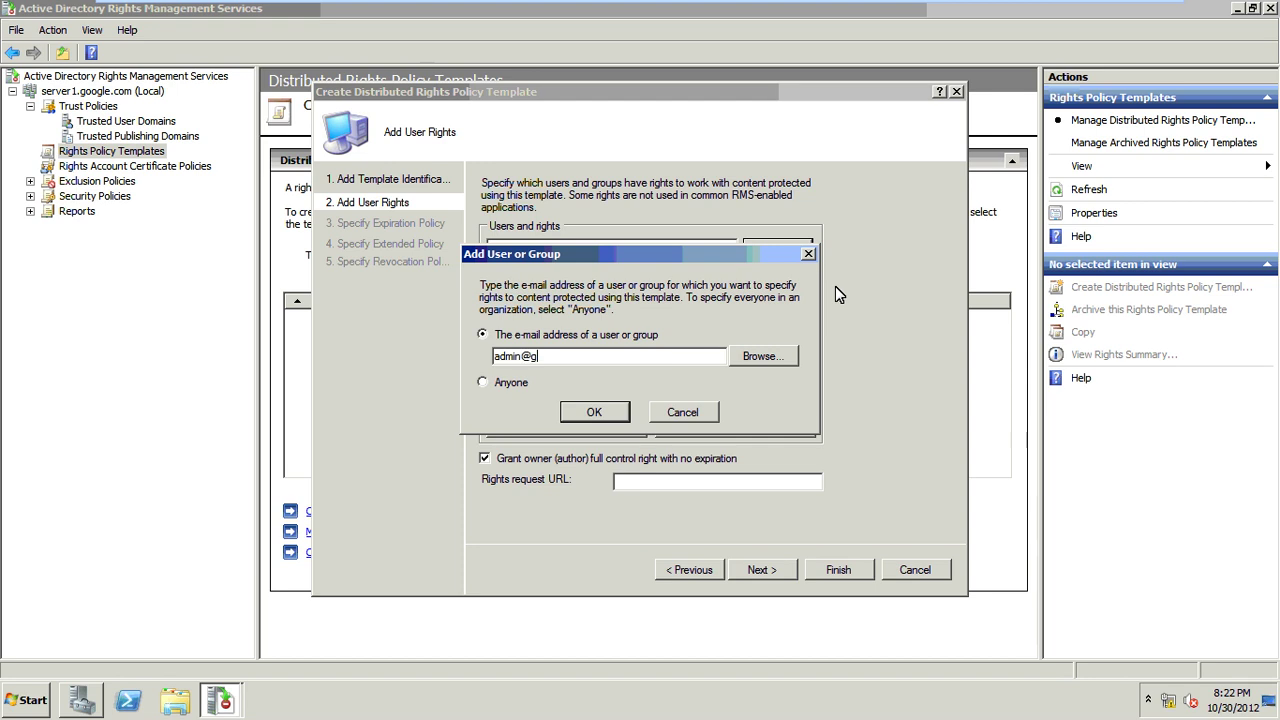
{"action": "left_click", "coordinate": [625, 412]}
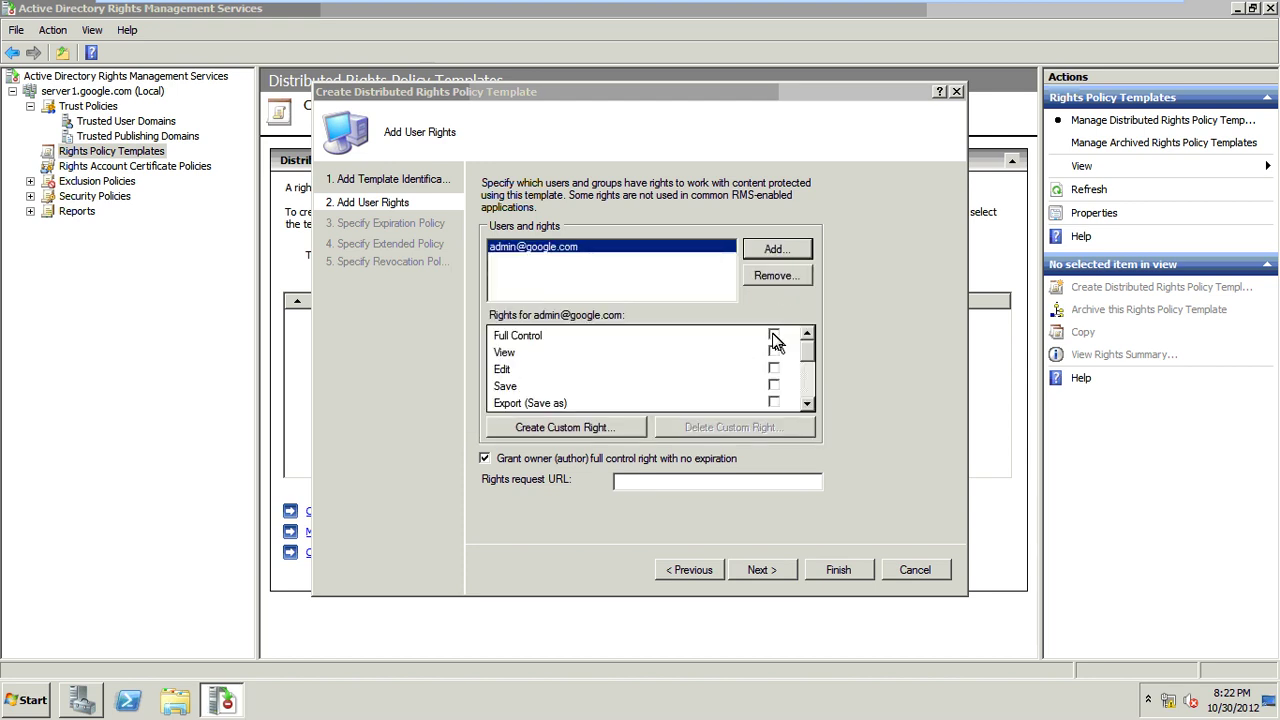
{"action": "left_click", "coordinate": [774, 336]}
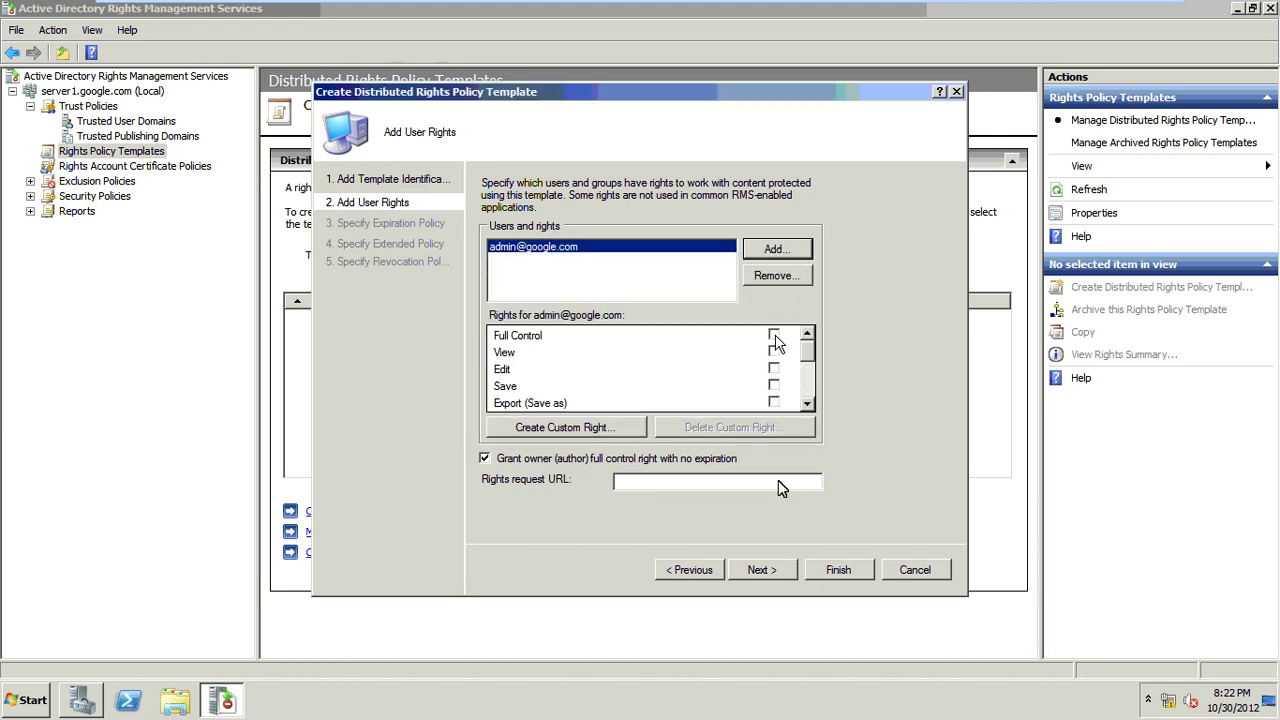
Step: Keep default expiration, extended and revocation policies, and finish the template
{"action": "left_click", "coordinate": [762, 570]}
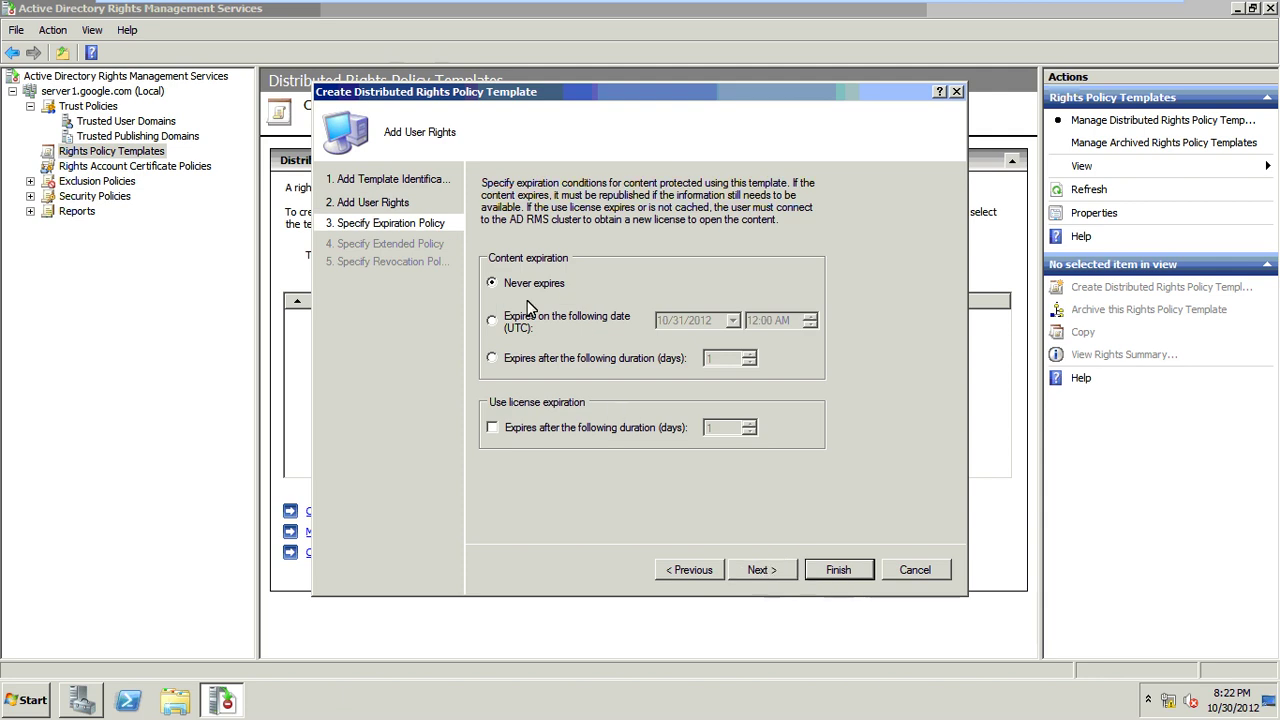
{"action": "left_click", "coordinate": [759, 570]}
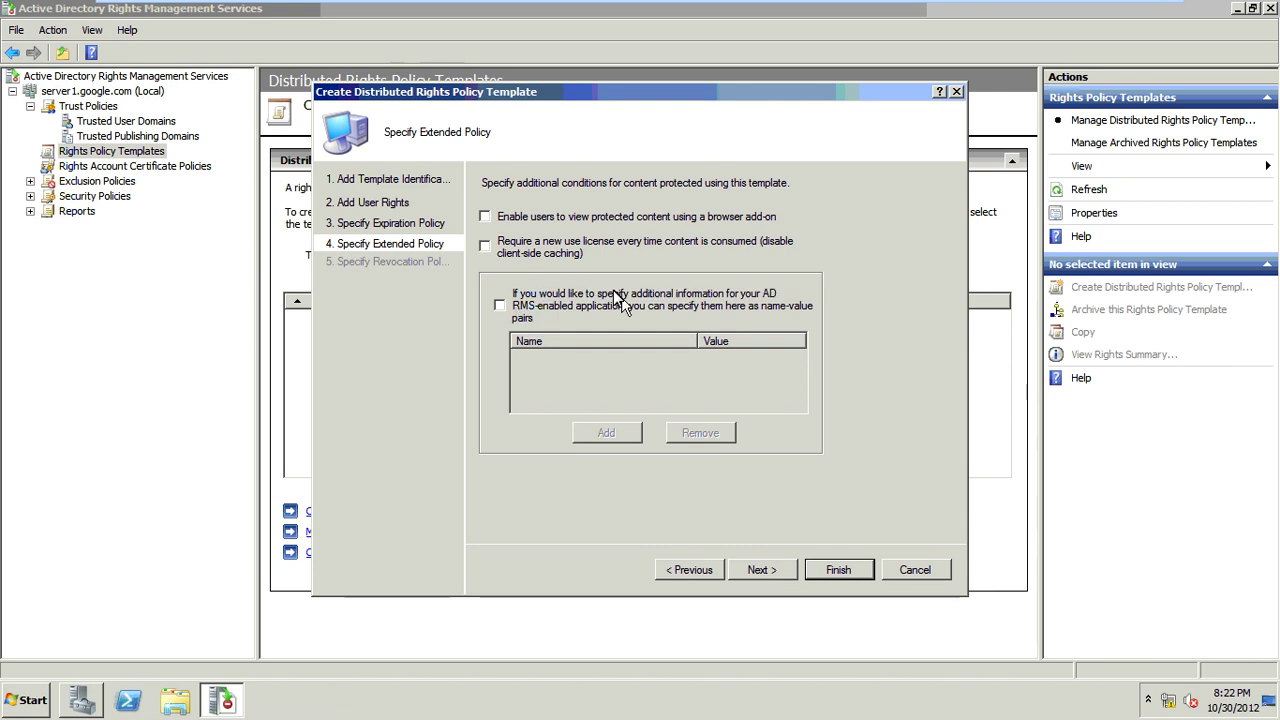
{"action": "left_click", "coordinate": [758, 571]}
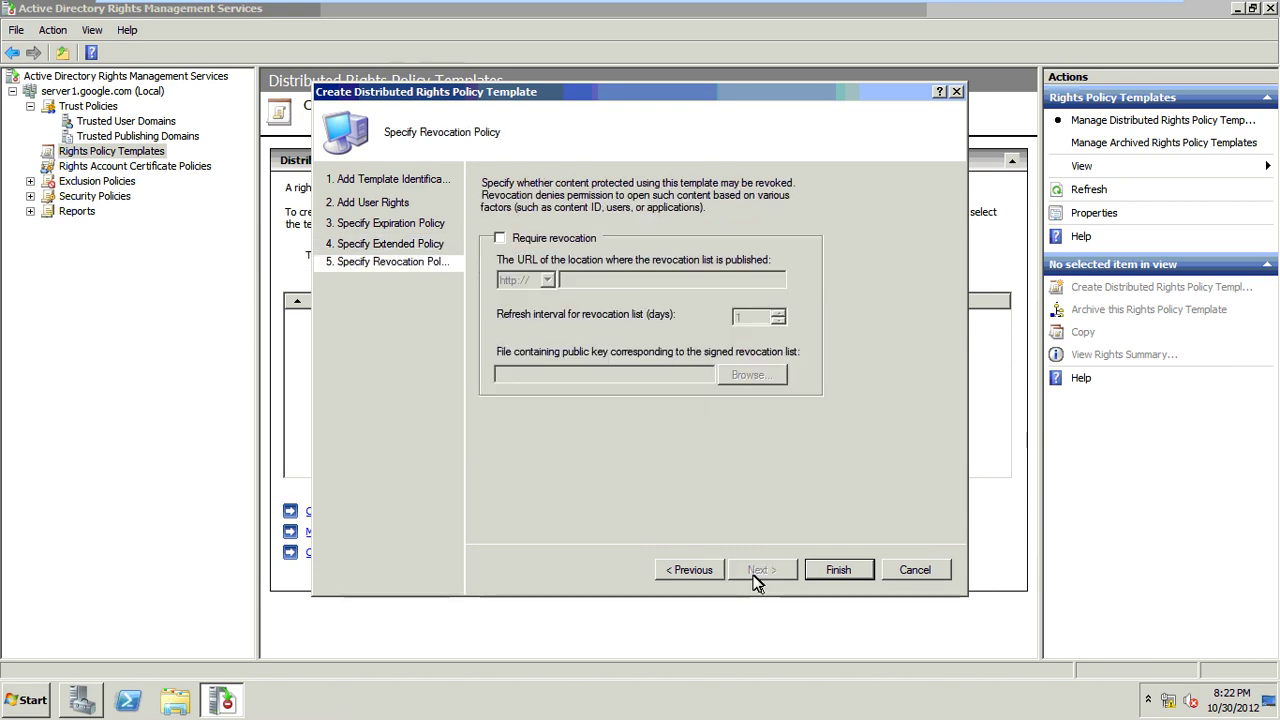
{"action": "left_click", "coordinate": [820, 570]}
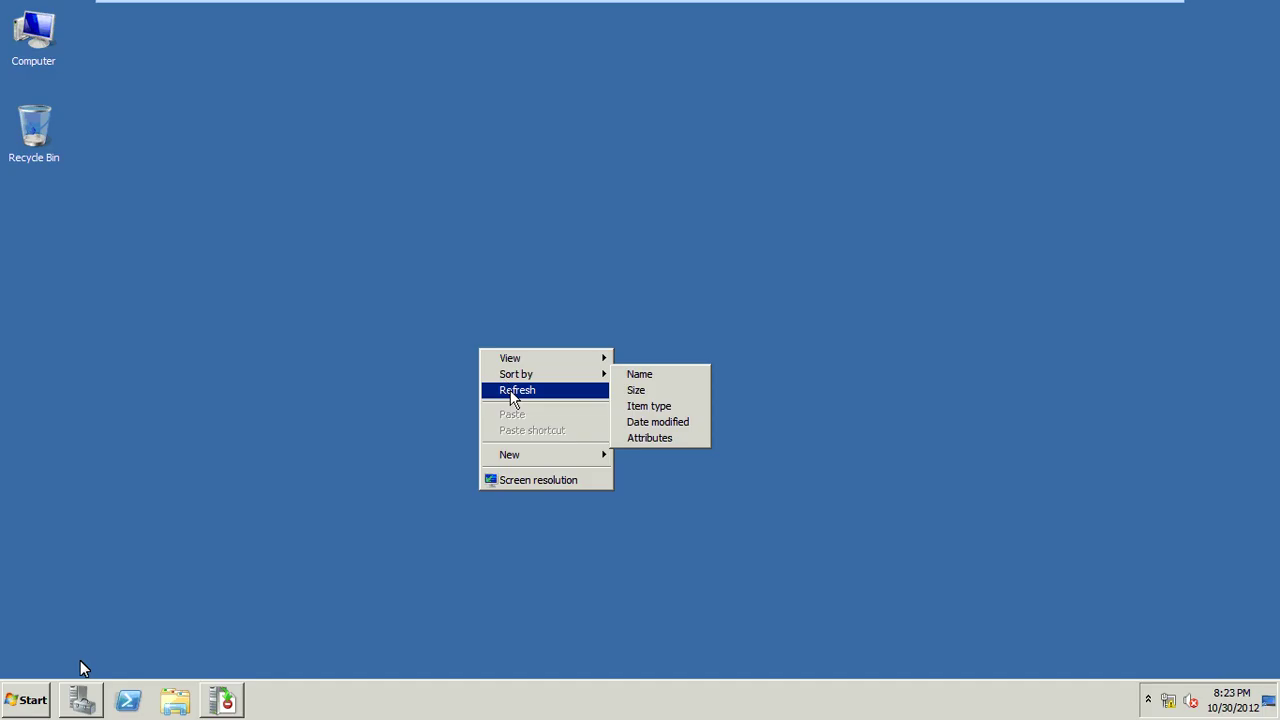
Step: With the ADRMS template confirmed, minimize the rights management console and close Server Manager
{"action": "left_click", "coordinate": [80, 700]}
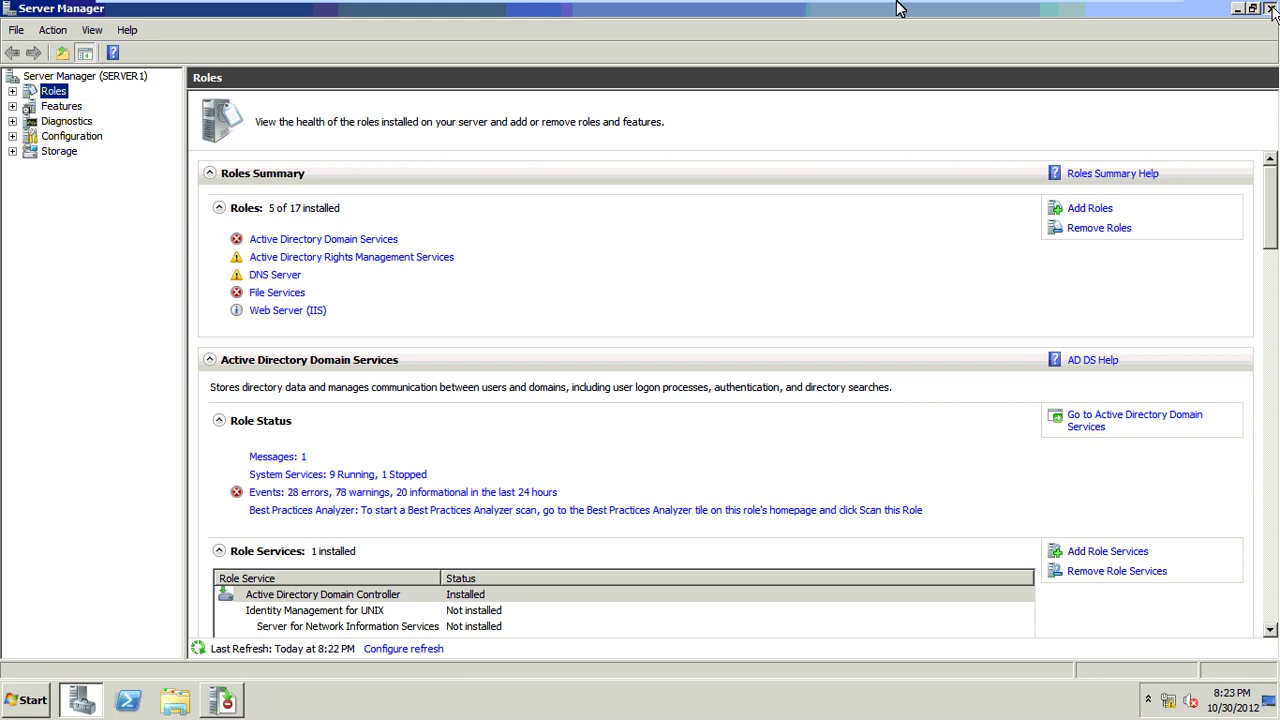
{"action": "left_click", "coordinate": [1271, 8]}
{"action": "mouse_move", "coordinate": [891, 3]}
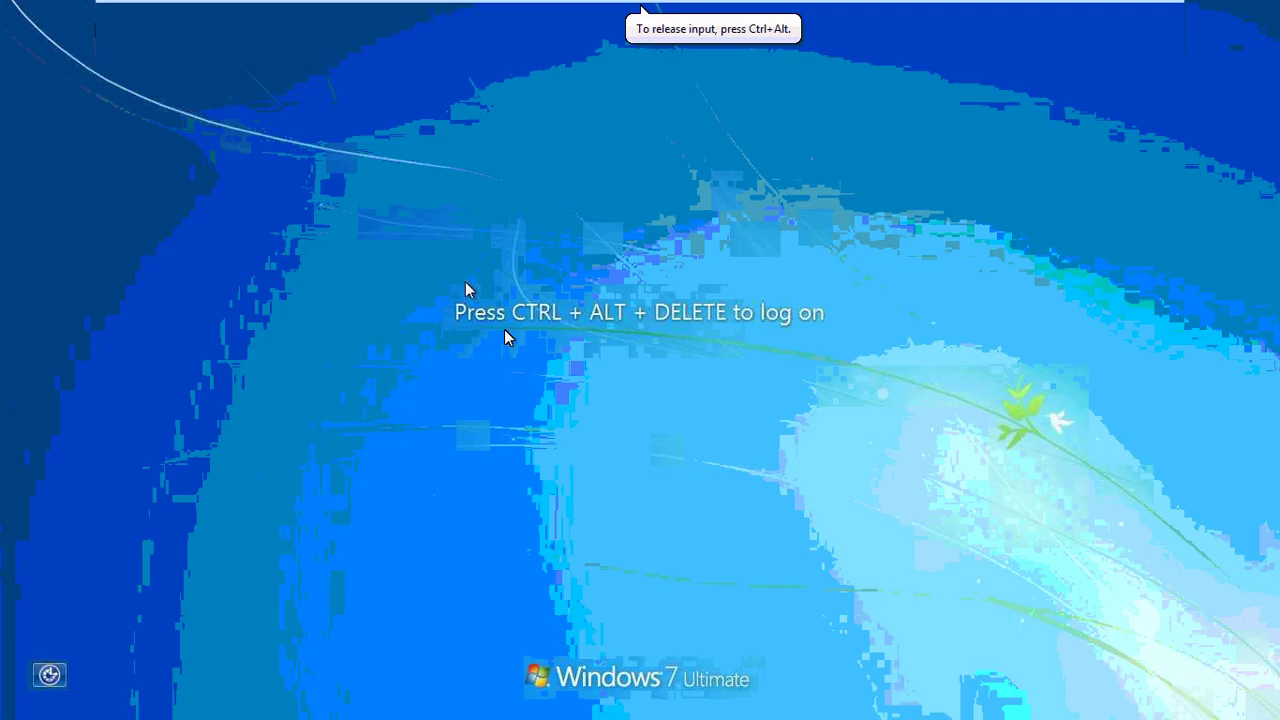
Step: Bring up the Windows 7 logon form and try signing in as the test domain user
{"action": "key", "text": "ctrl+alt+Delete"}
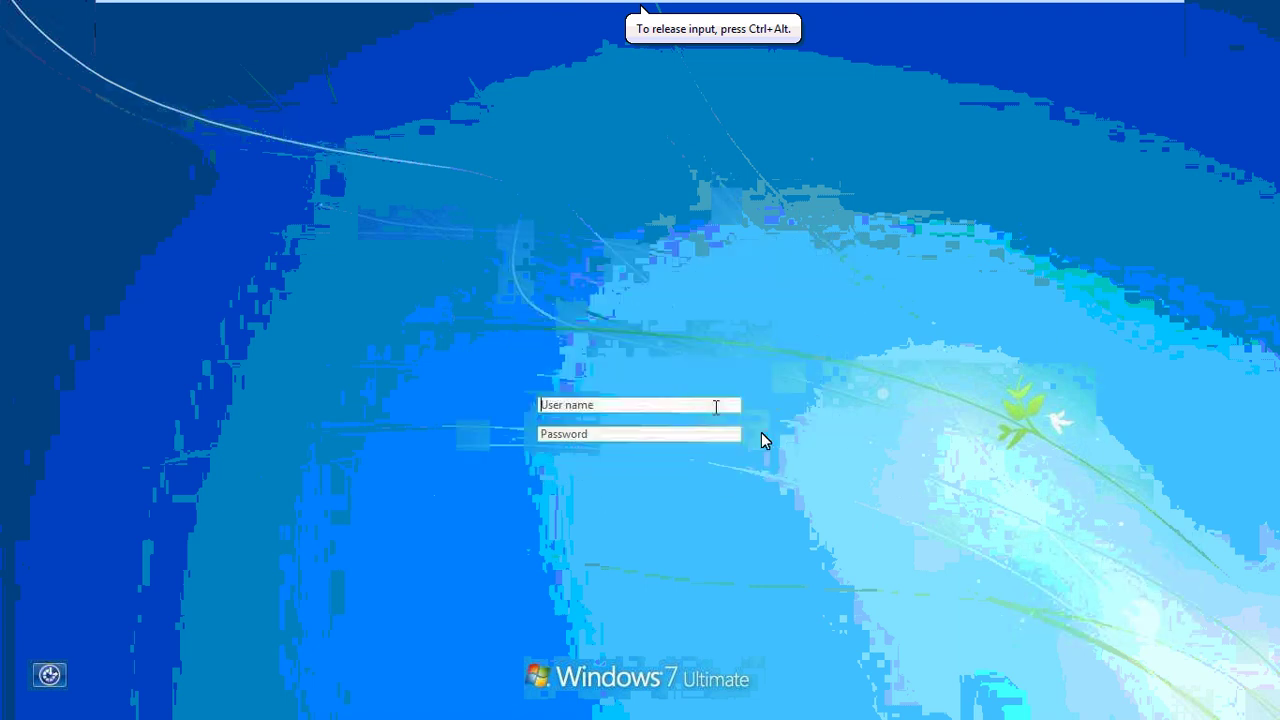
{"action": "left_click", "coordinate": [612, 405]}
{"action": "type", "text": "user1"}
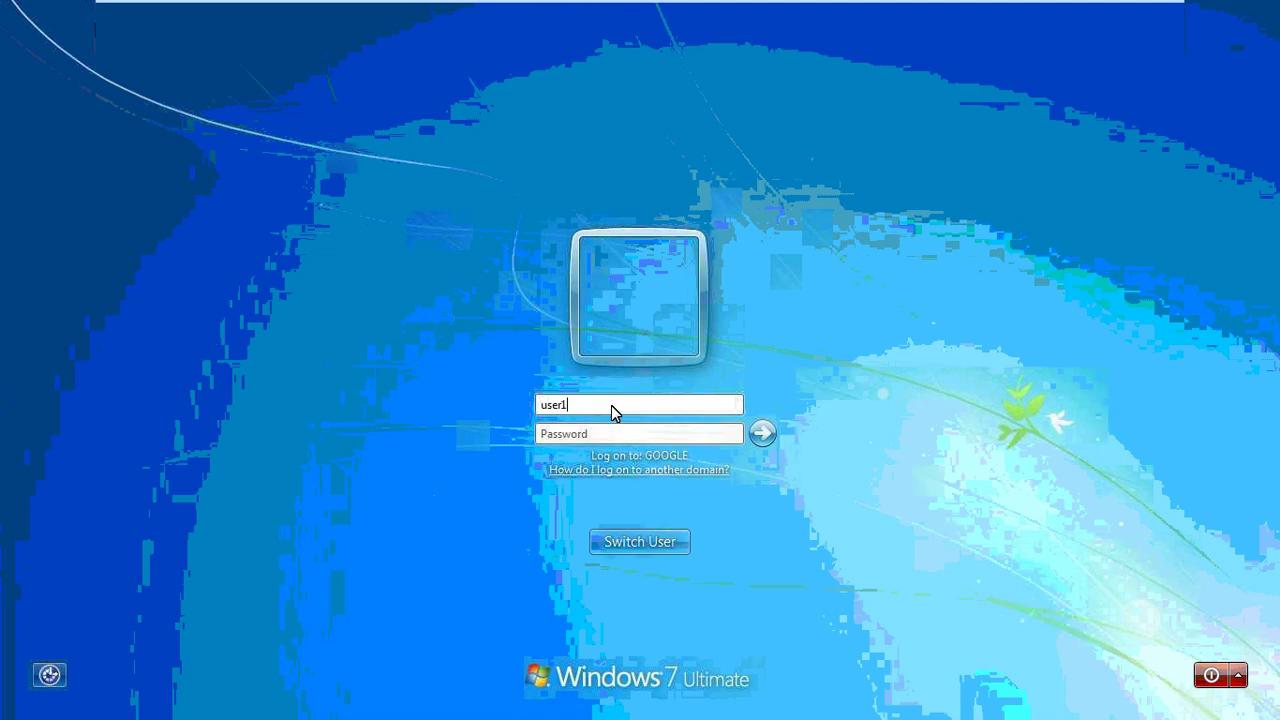
{"action": "key", "text": "Tab"}
{"action": "type", "text": "1234567"}
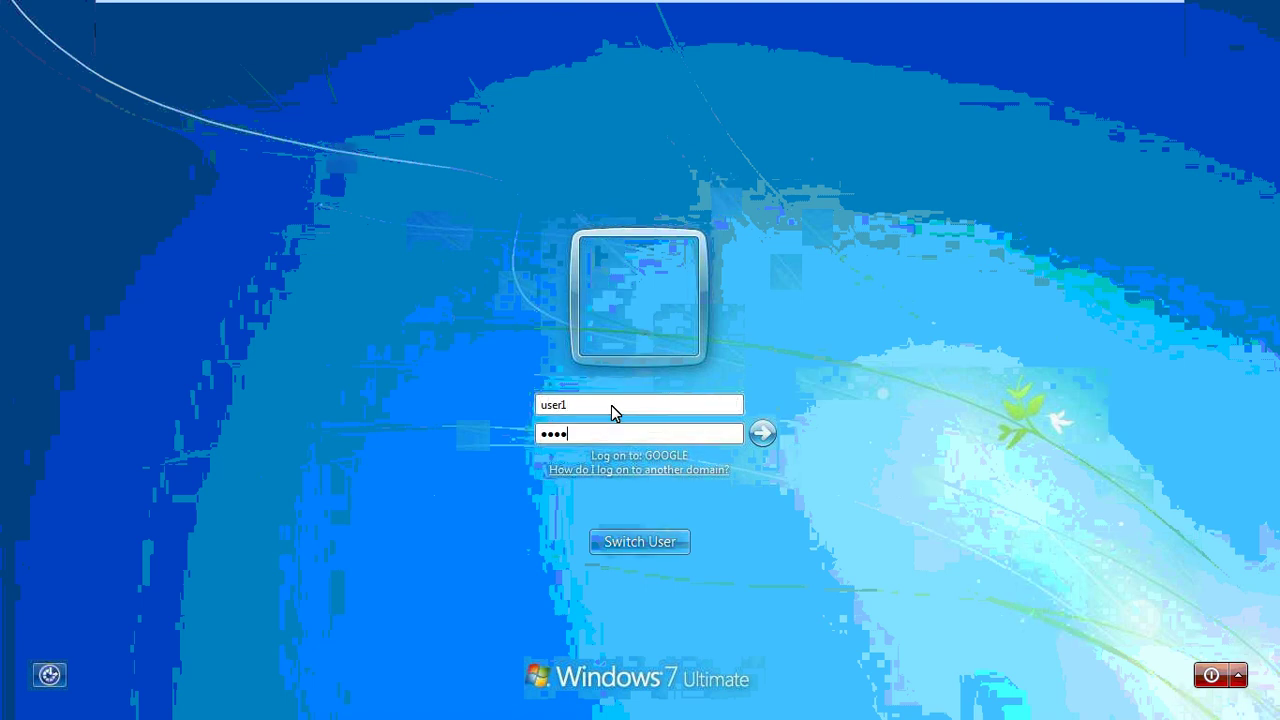
{"action": "key", "text": "Return"}
Step: After the failed attempt, sign in as Other User with the correct password and exit full-screen
{"action": "left_click", "coordinate": [641, 545]}
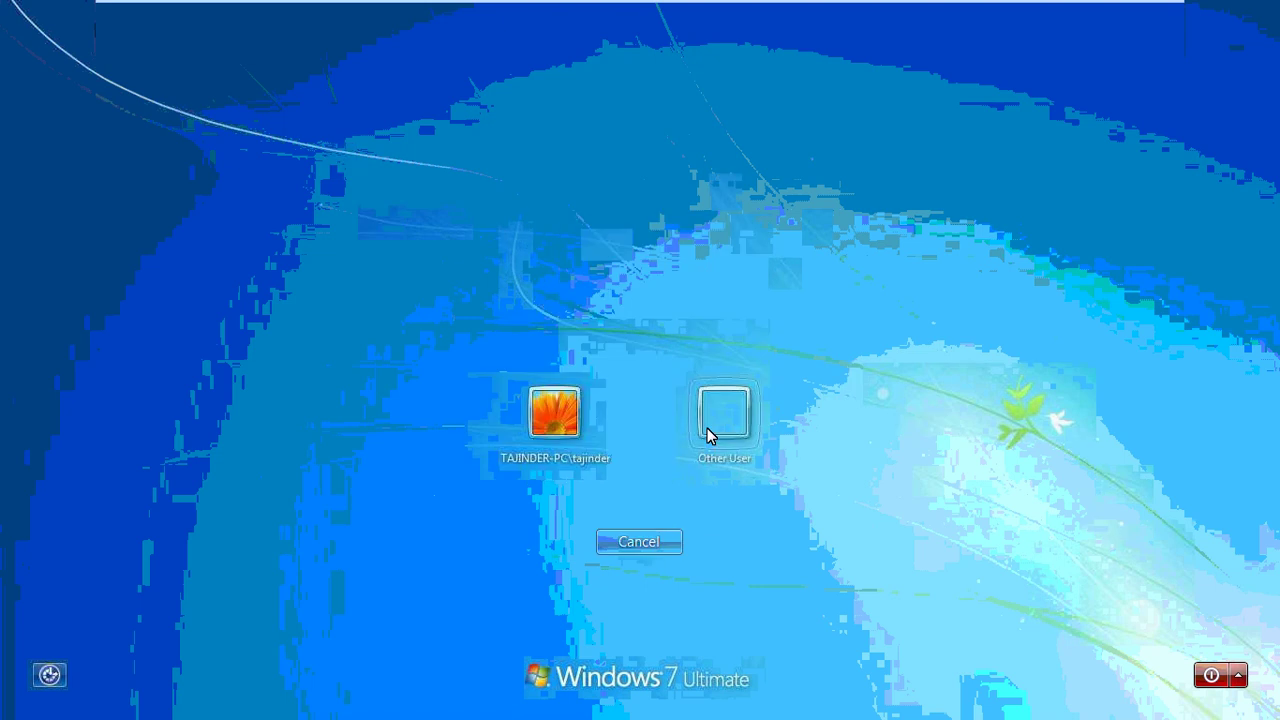
{"action": "left_click", "coordinate": [707, 428]}
{"action": "type", "text": "user1"}
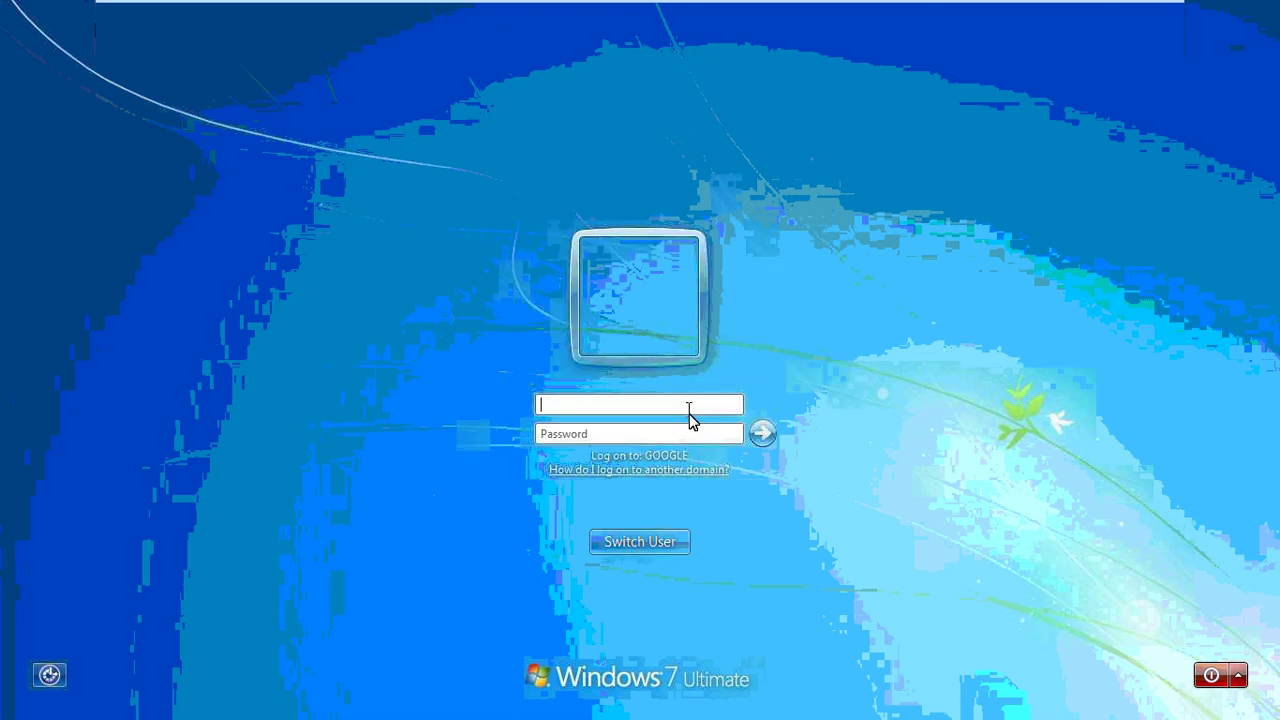
{"action": "key", "text": "Tab"}
{"action": "type", "text": "pas"}
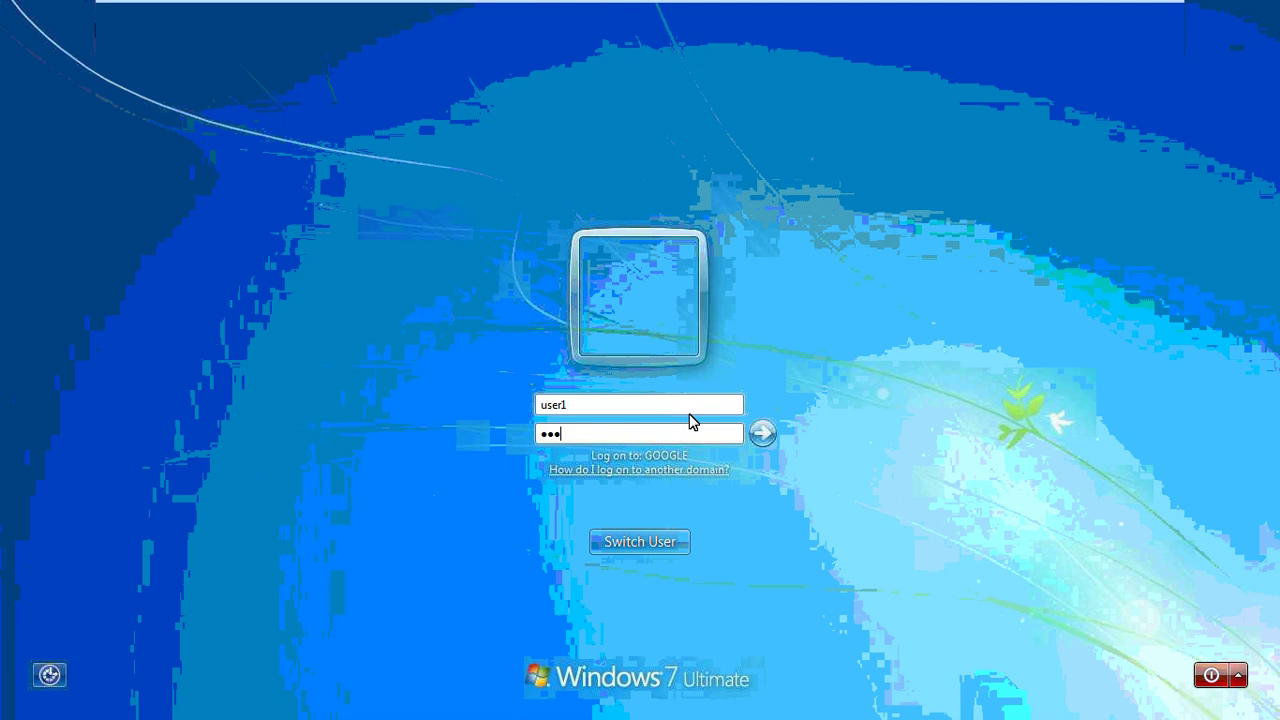
{"action": "type", "text": "sword"}
{"action": "key", "text": "Return"}
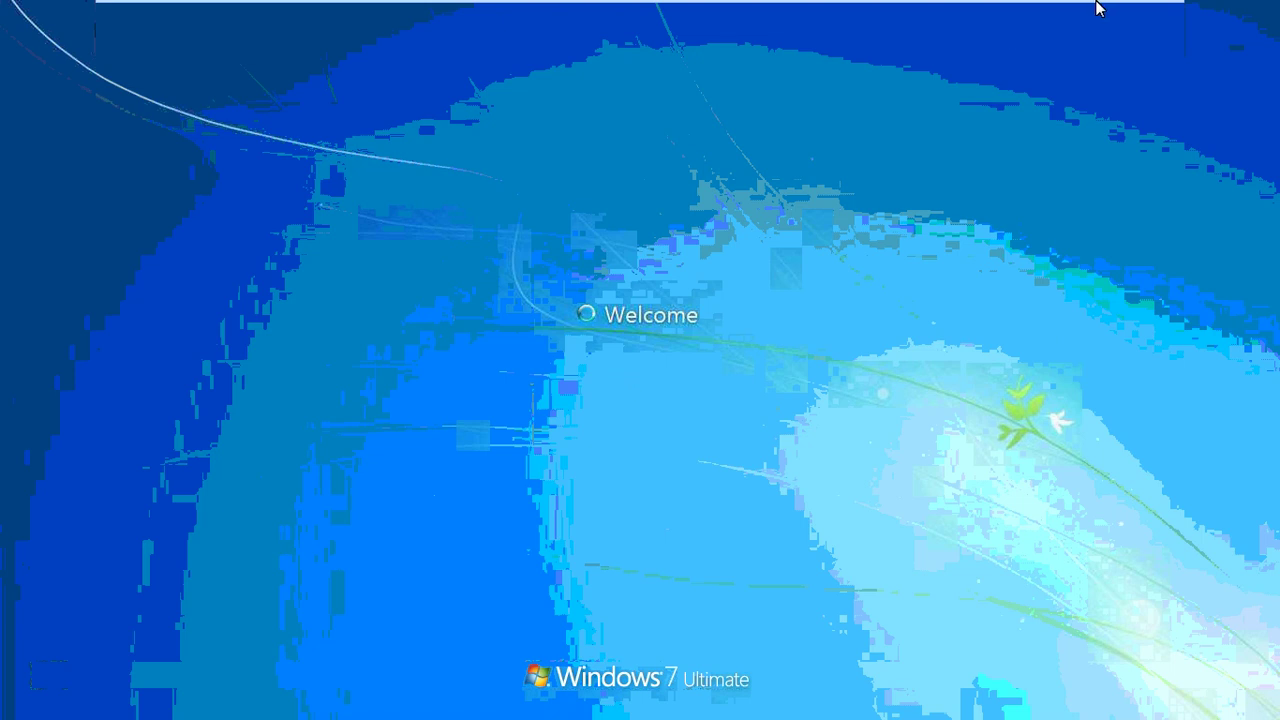
{"action": "mouse_move", "coordinate": [1137, 12]}
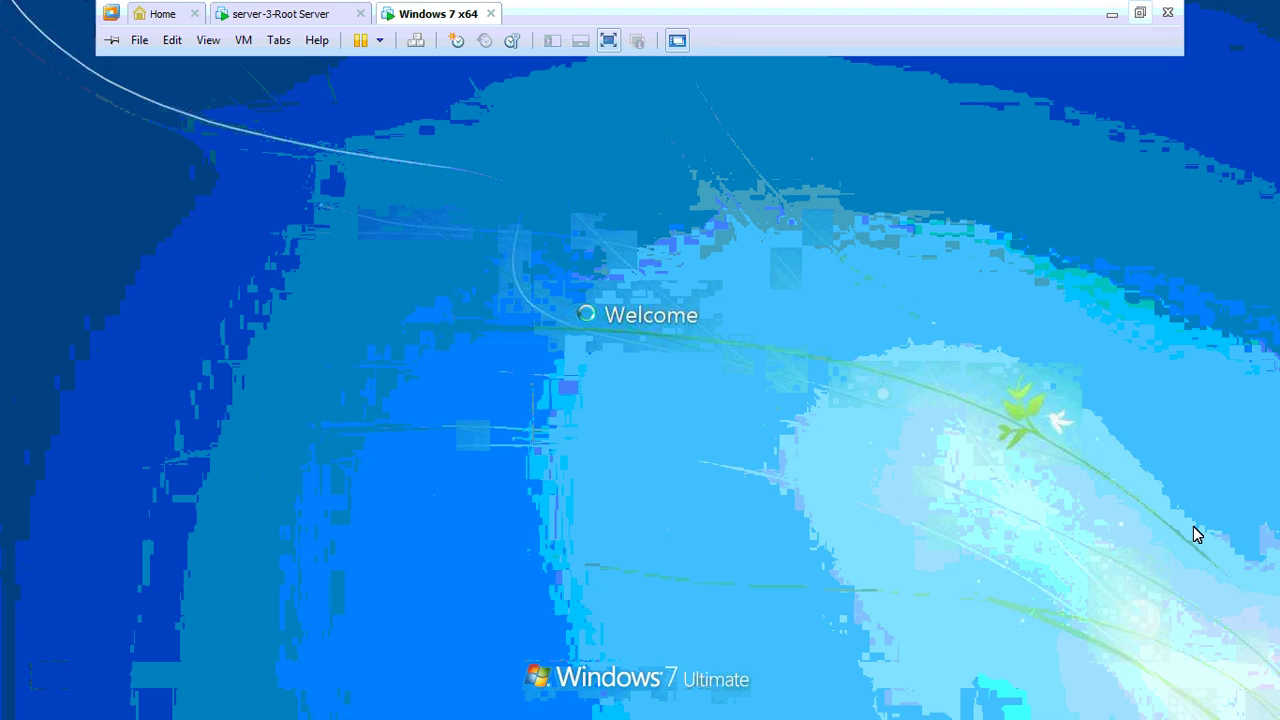
{"action": "key", "text": "ctrl+alt+Return"}
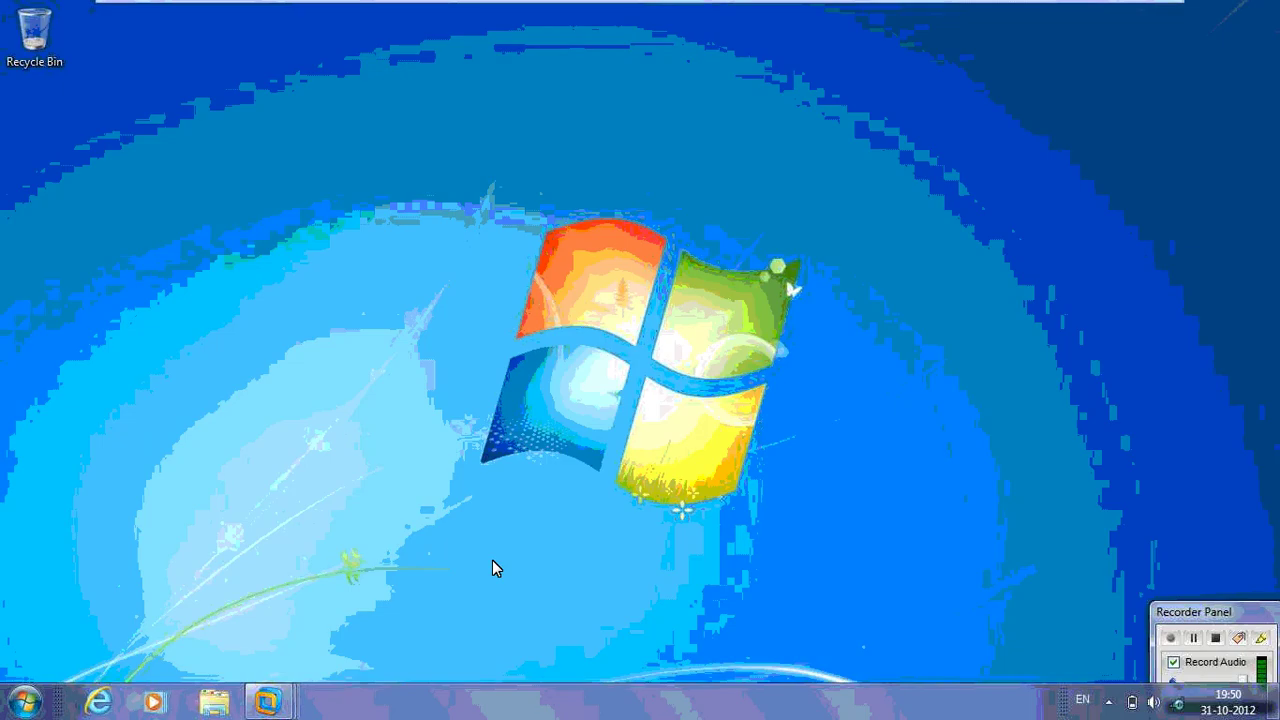
Step: Launch Microsoft Office Word 2007 from All Programs > Microsoft Office and accept the suggested user name
{"action": "left_click", "coordinate": [147, 632]}
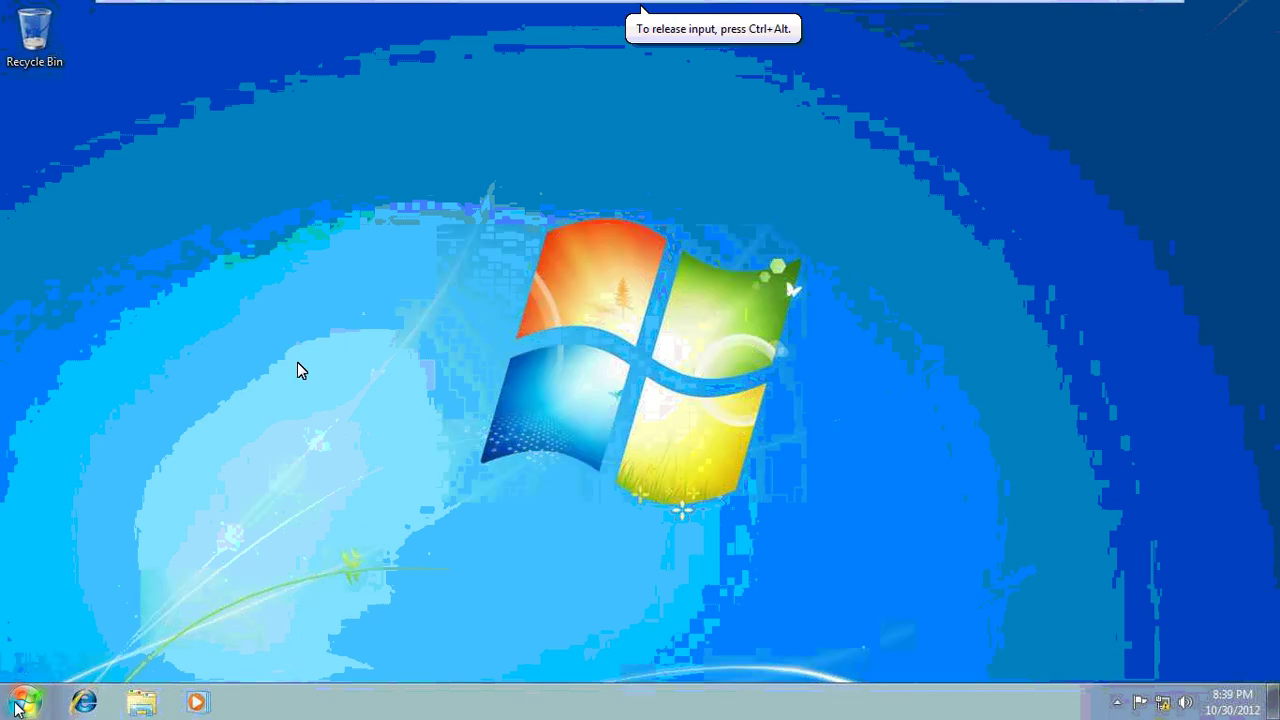
{"action": "left_click", "coordinate": [15, 708]}
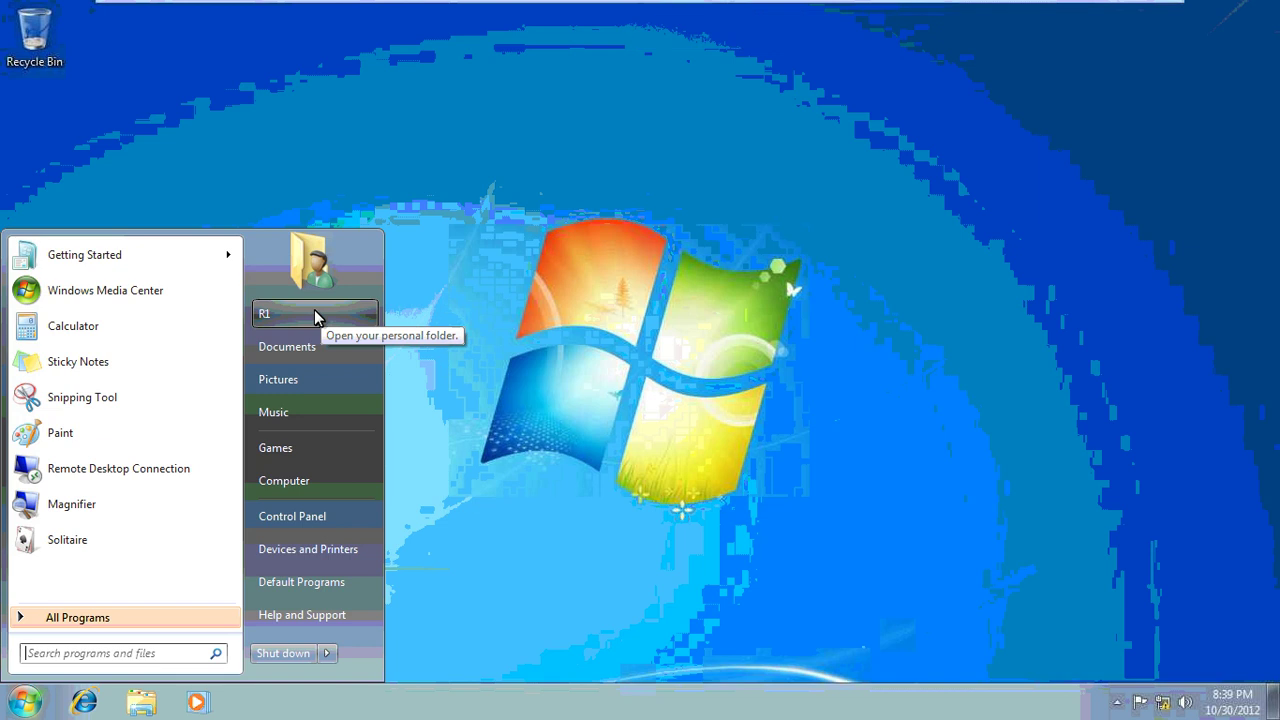
{"action": "left_click", "coordinate": [134, 616]}
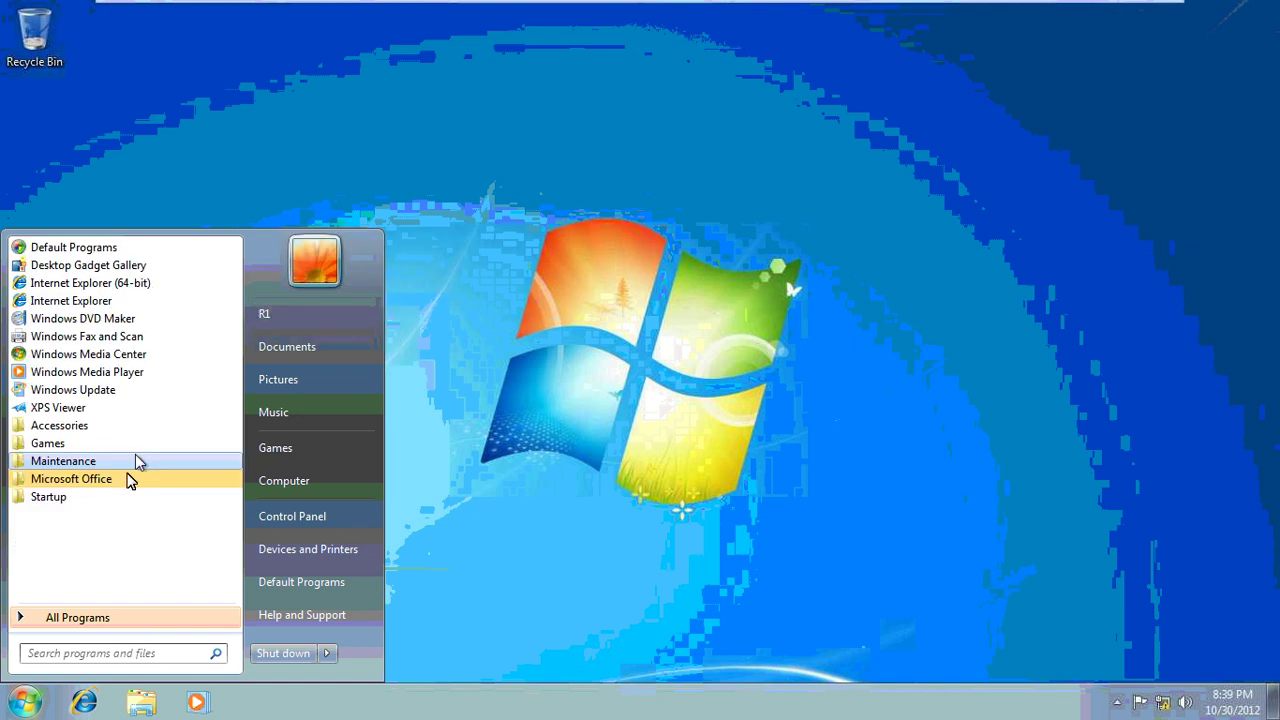
{"action": "left_click", "coordinate": [130, 478]}
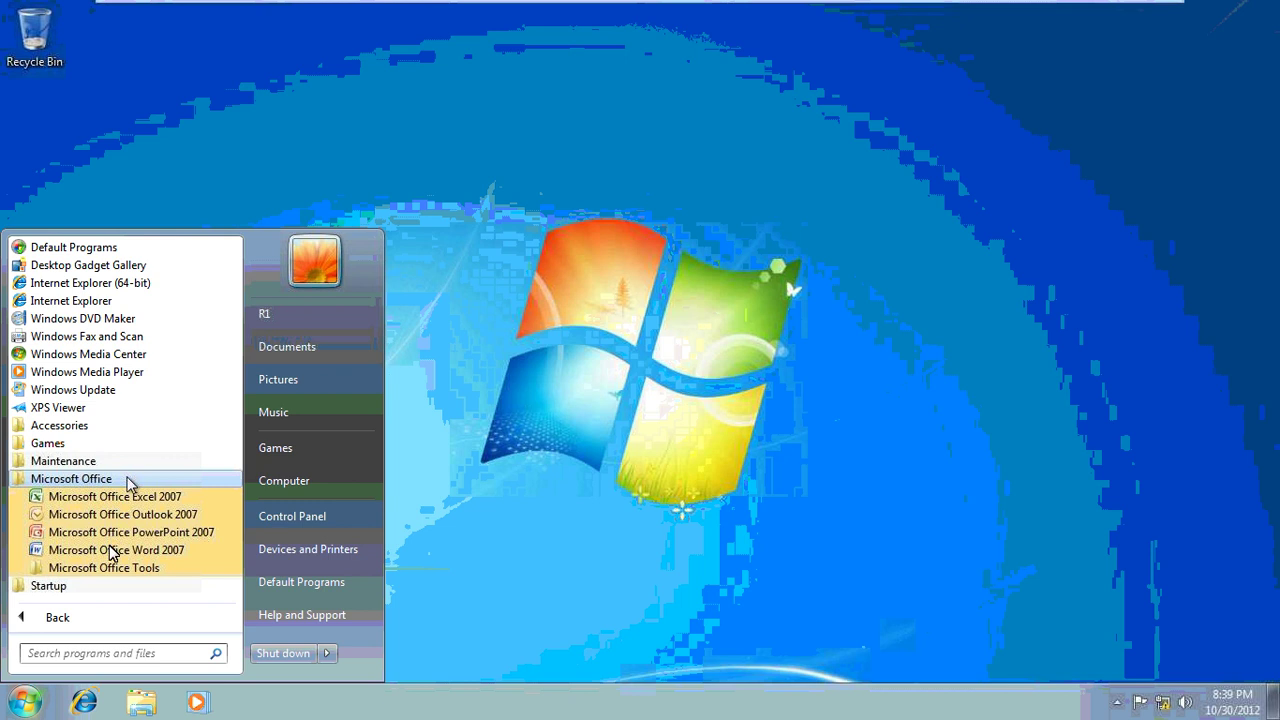
{"action": "left_click", "coordinate": [176, 552]}
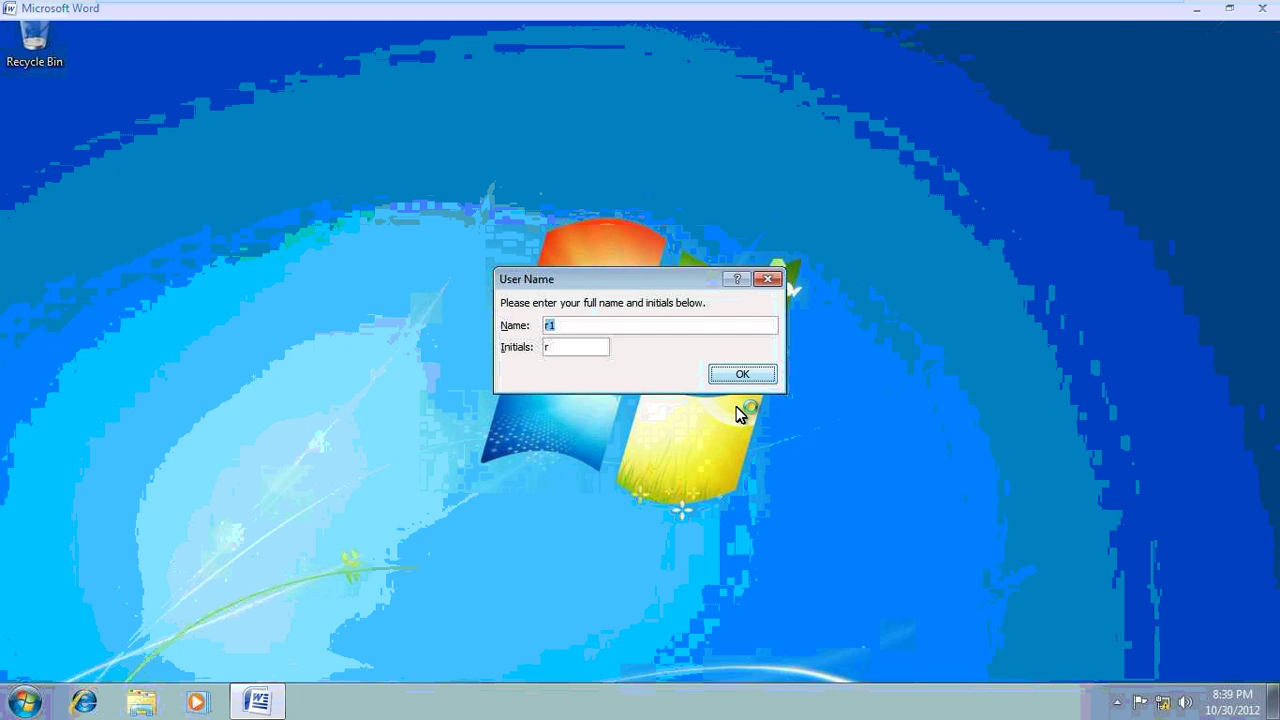
{"action": "key", "text": "Return"}
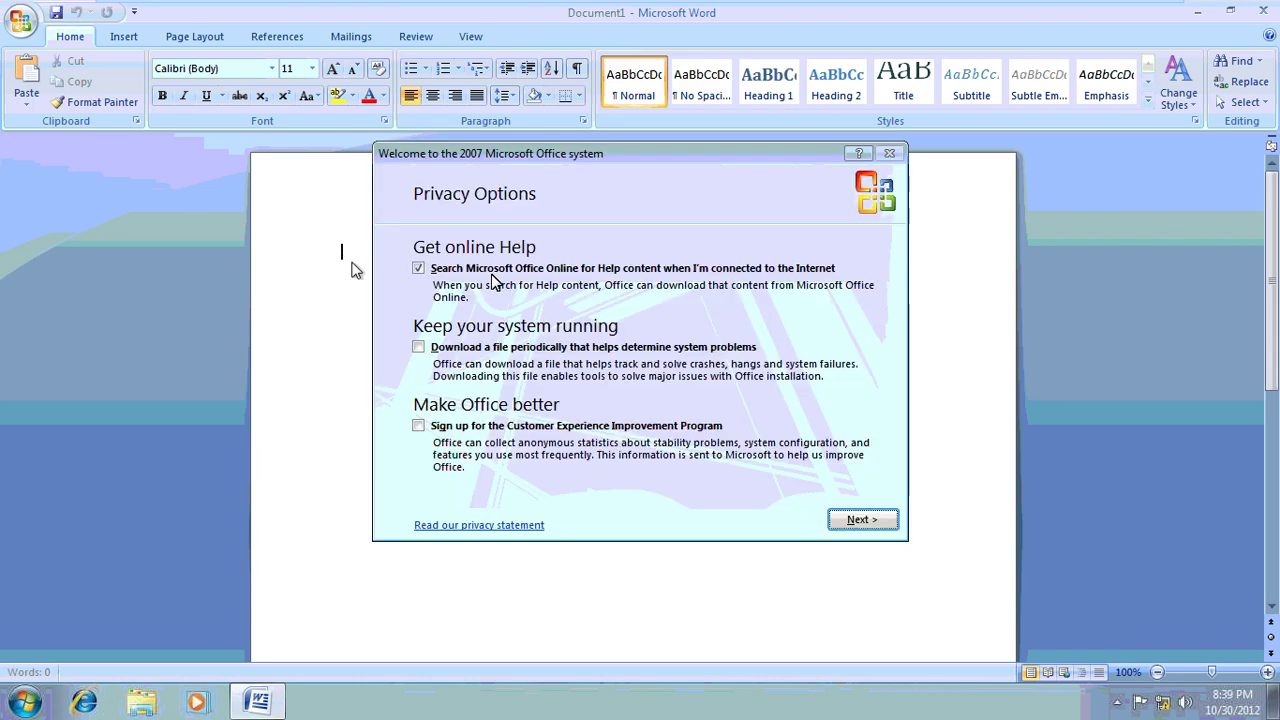
Step: Skip Microsoft Update in first-run setup, then type 'this is my document' with an author byline below
{"action": "left_click", "coordinate": [855, 519]}
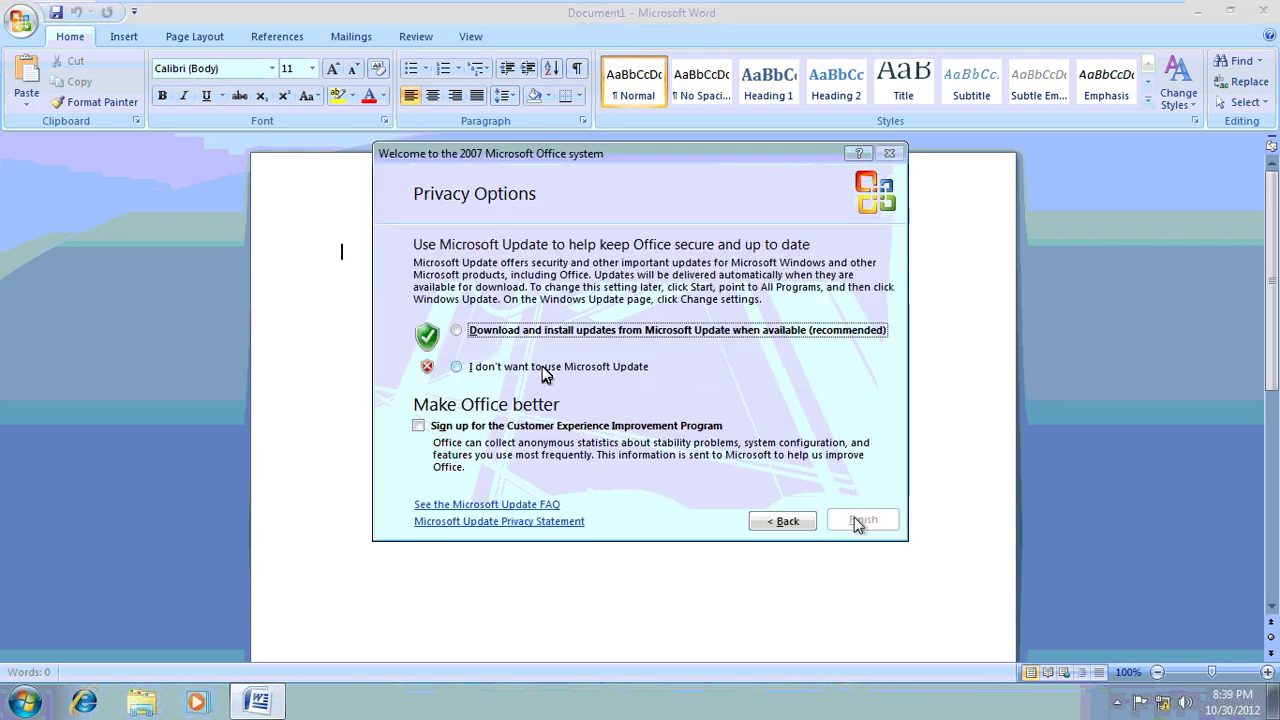
{"action": "left_click", "coordinate": [852, 519]}
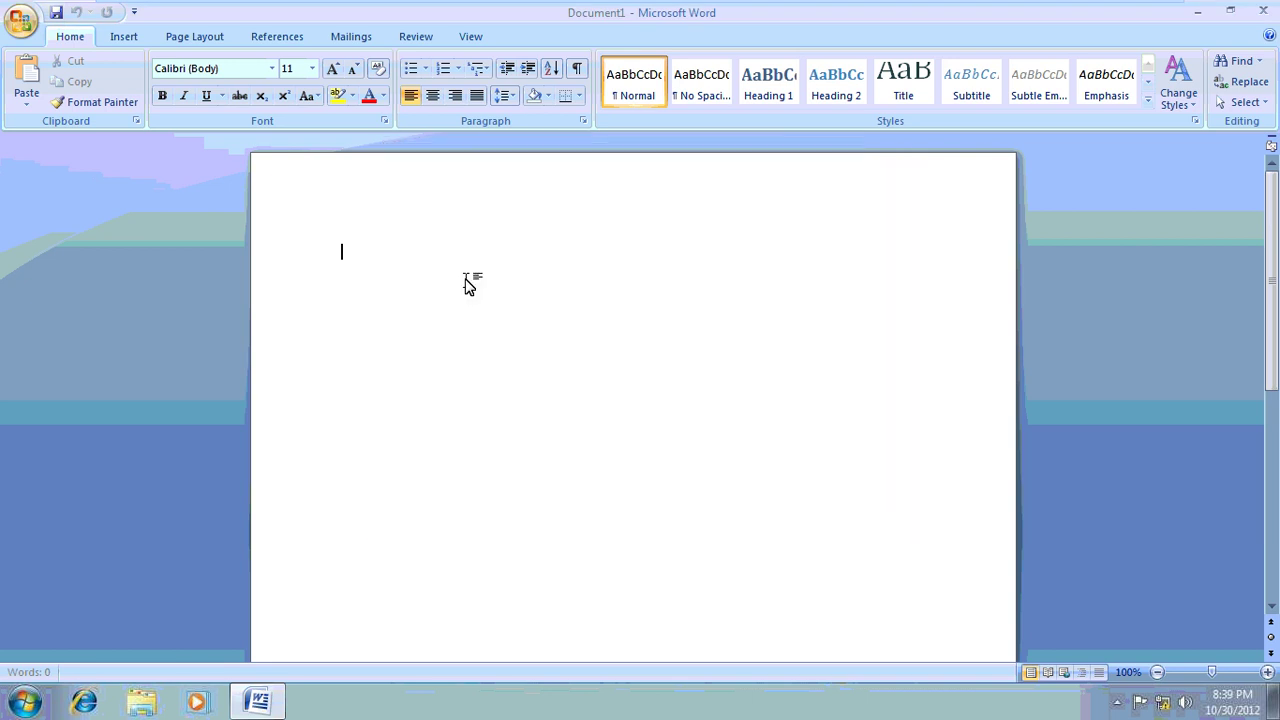
{"action": "type", "text": "this is my docum"}
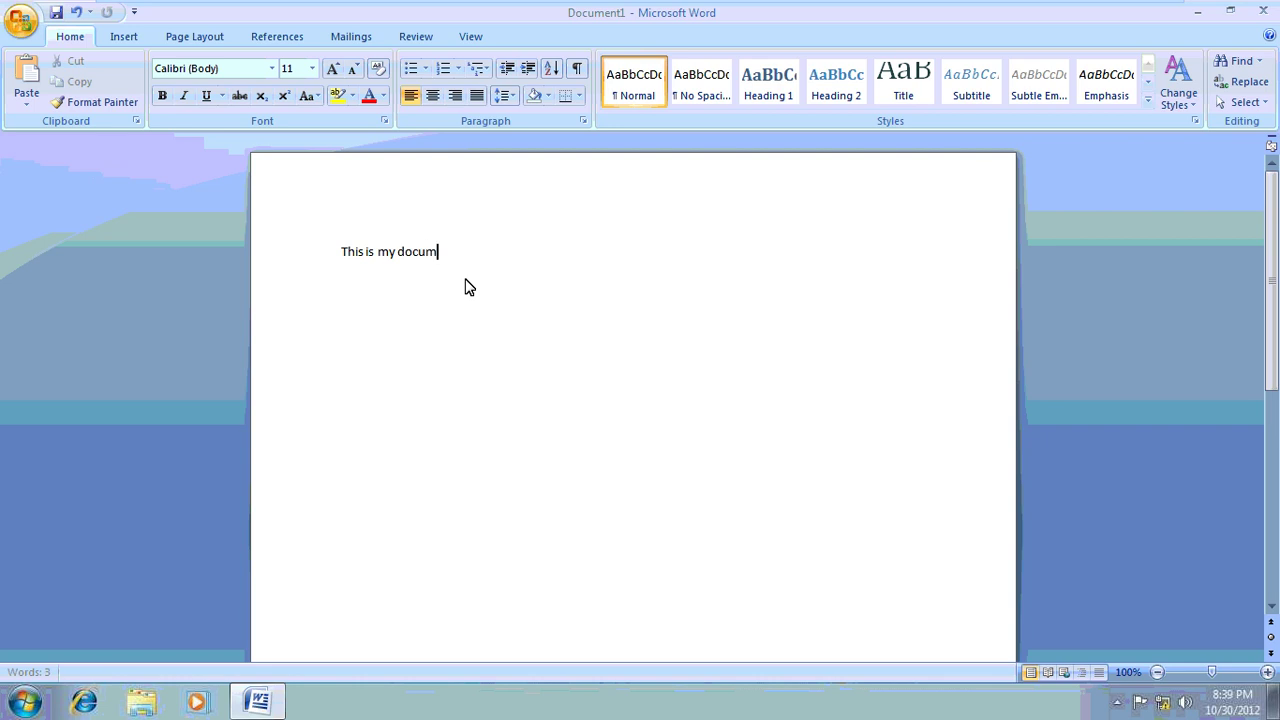
{"action": "type", "text": "ent"}
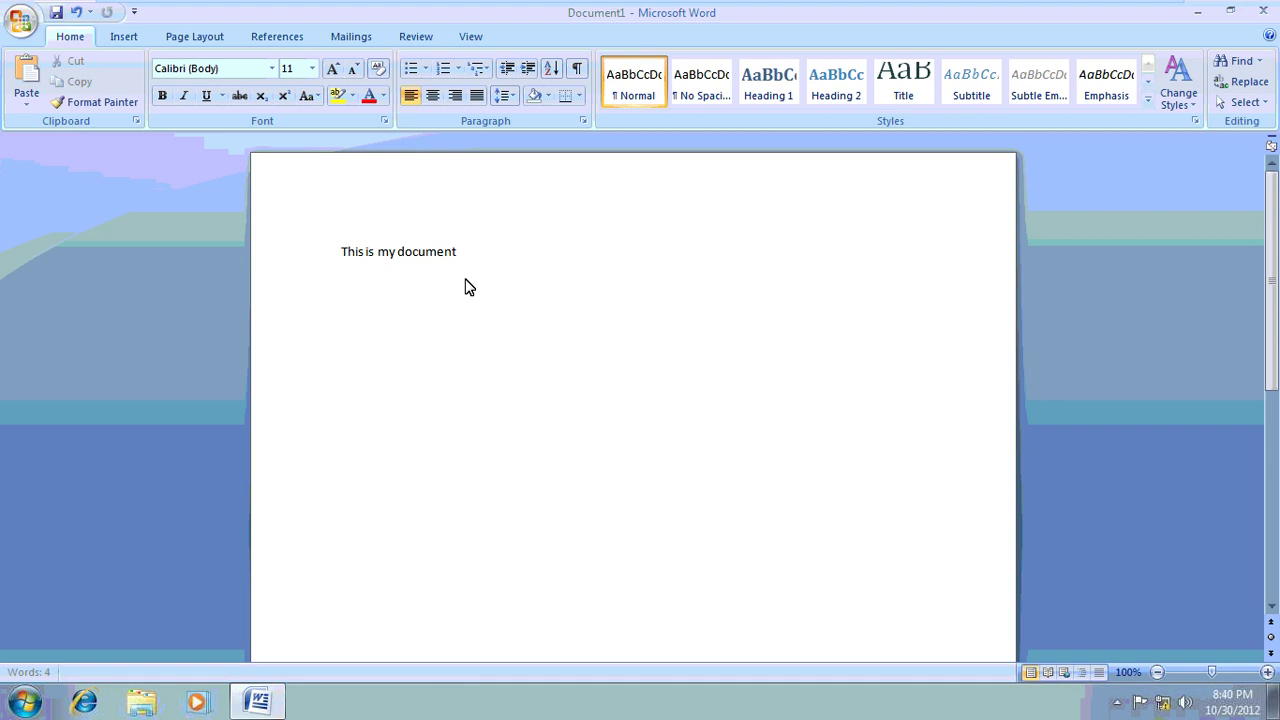
{"action": "key", "text": "Return"}
{"action": "key", "text": "Return"}
{"action": "key", "text": "Return"}
{"action": "type", "text": "By tazzz"}
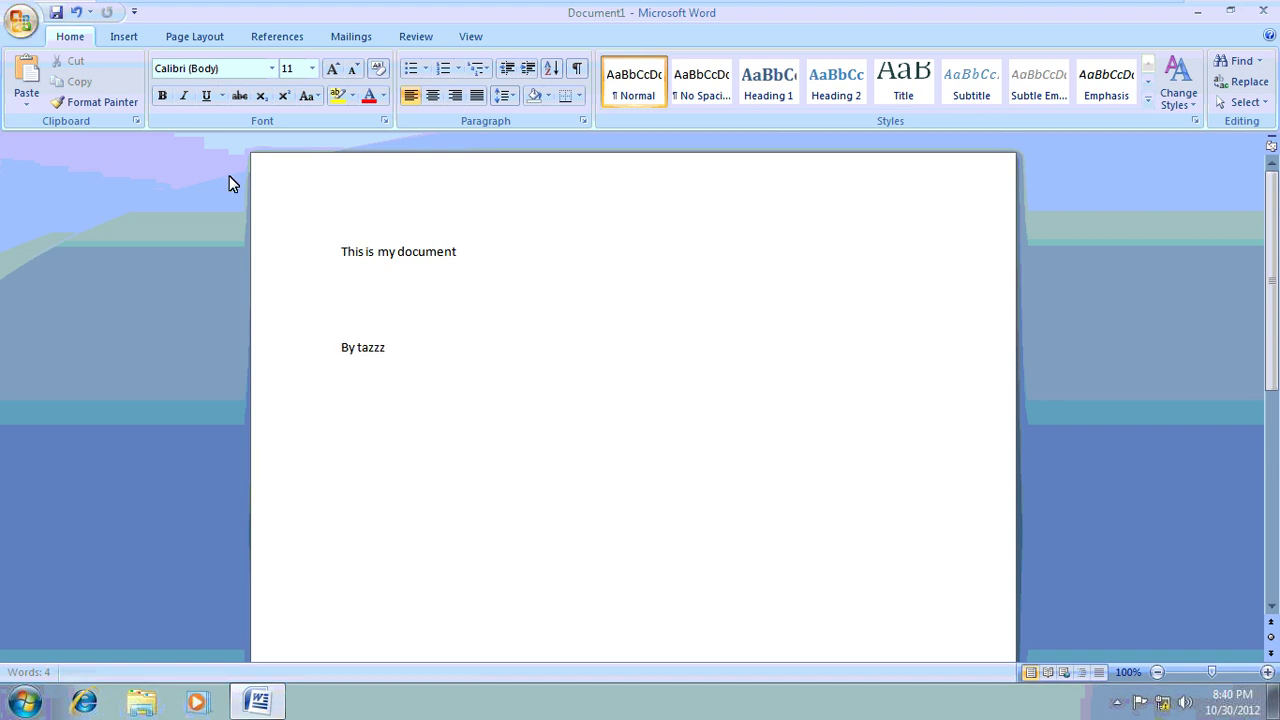
{"action": "left_click", "coordinate": [20, 20]}
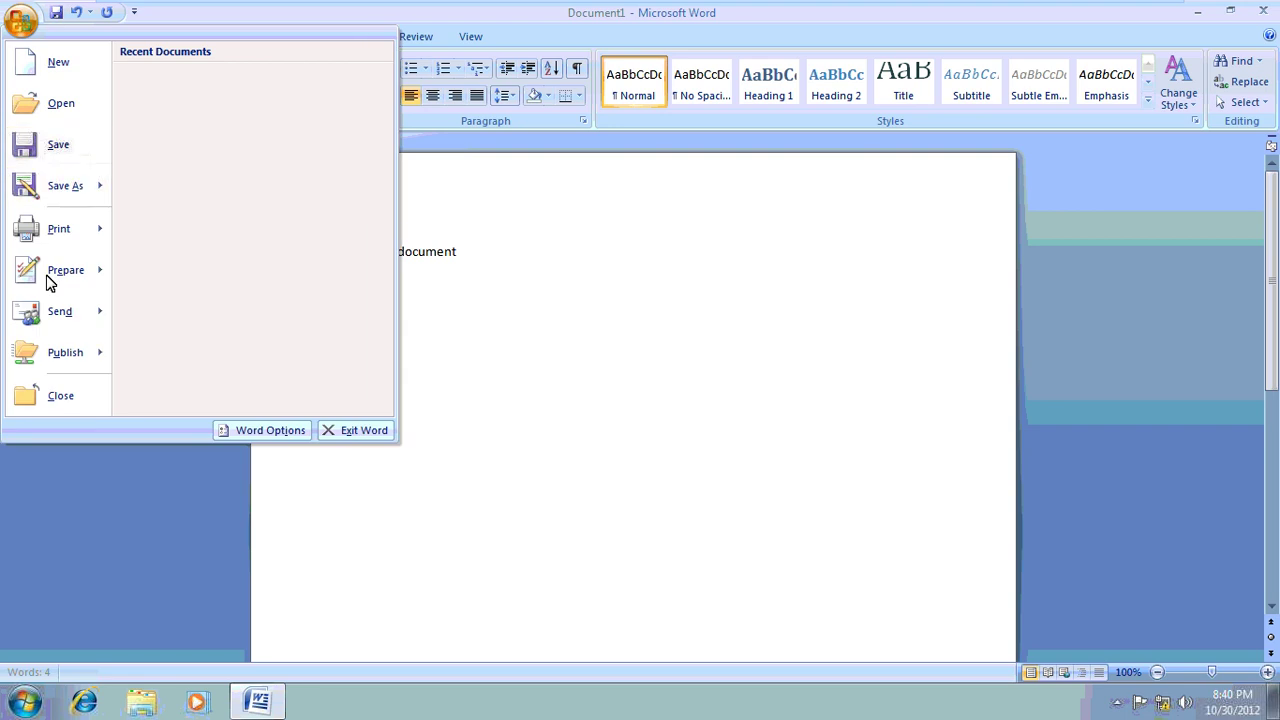
Step: Choose Prepare > Restrict Permission > Restricted Access so Word configures Information Rights Management
{"action": "mouse_move", "coordinate": [68, 277]}
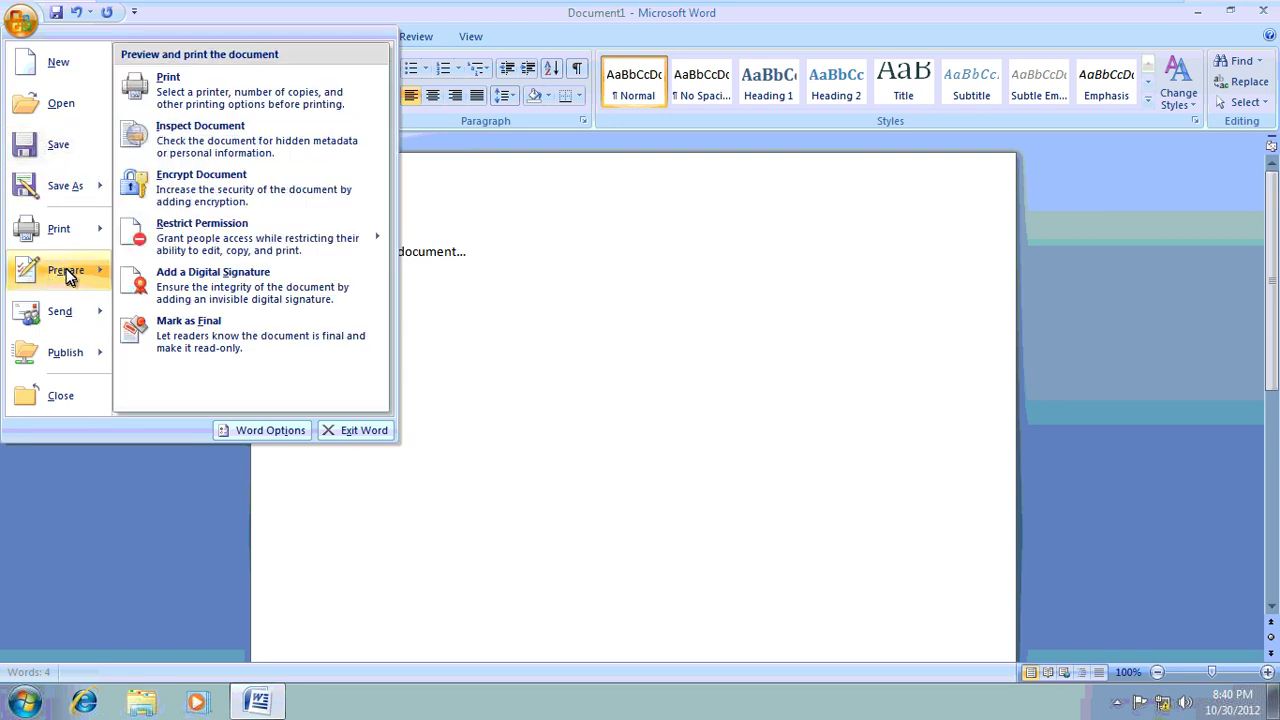
{"action": "mouse_move", "coordinate": [245, 256]}
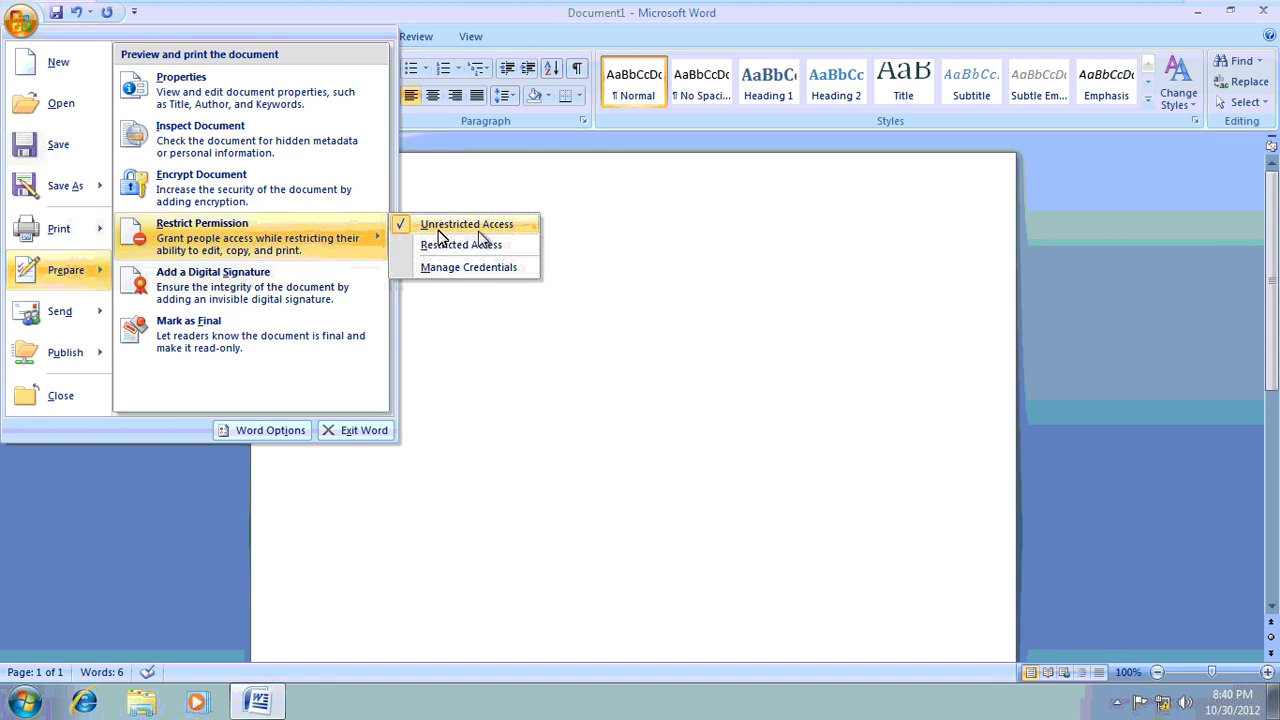
{"action": "left_click", "coordinate": [497, 267]}
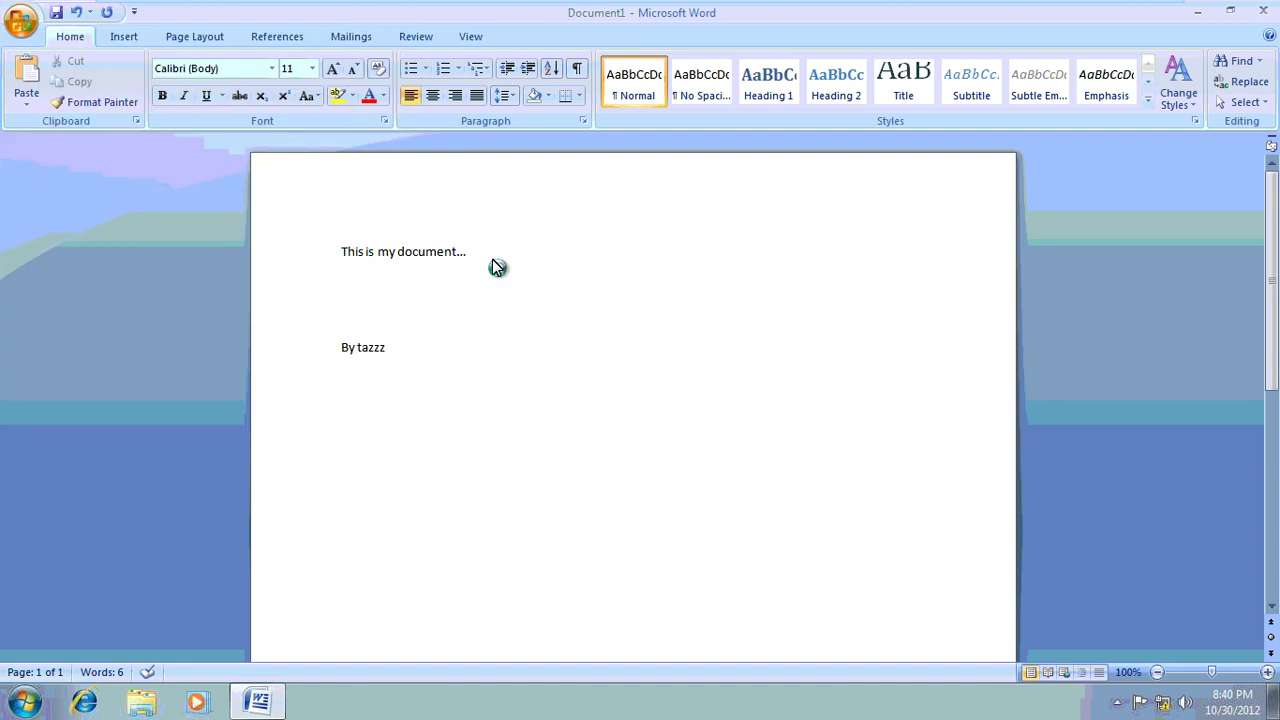